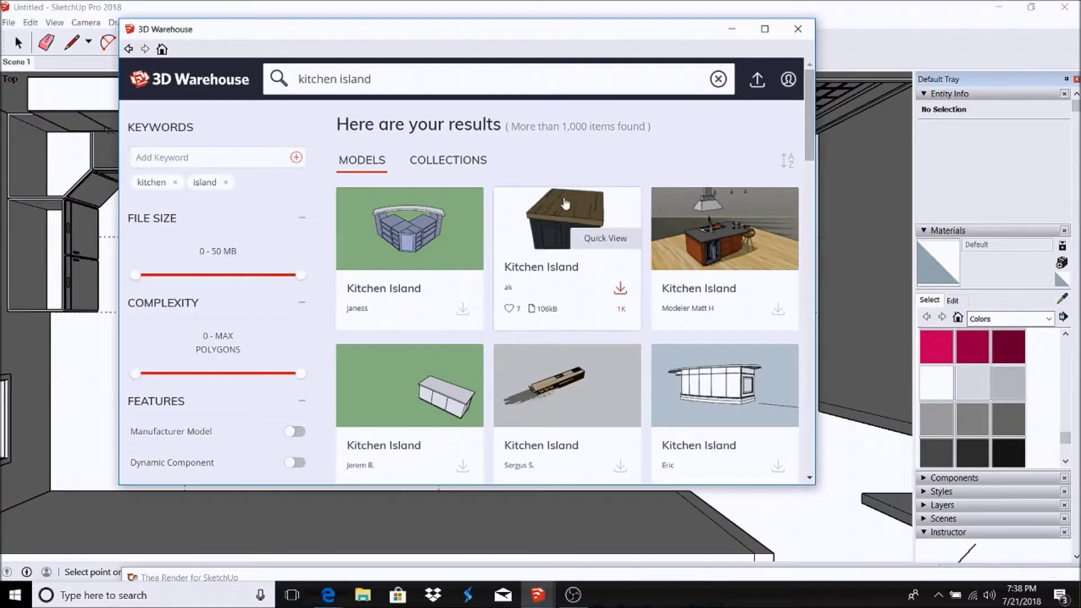
# From the 'kitchen island' results, pick the island with three bar stools and download it
pyautogui.click(565, 204)
pyautogui.scroll(-3, 394, 282)
pyautogui.click(128, 49)
pyautogui.scroll(-3, 698, 239)
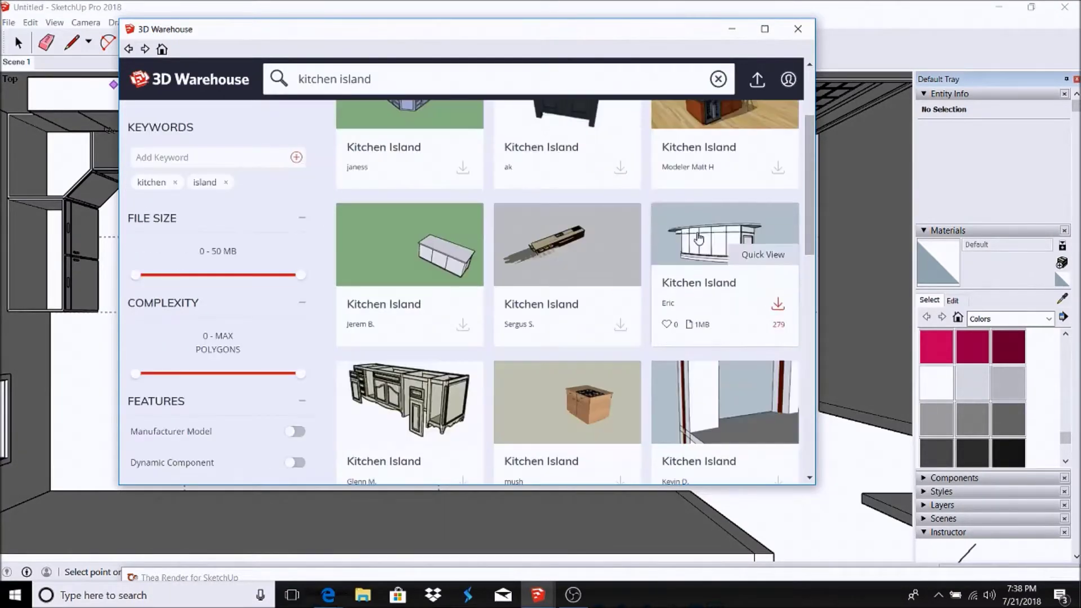
pyautogui.click(698, 239)
pyautogui.scroll(-5, 563, 225)
pyautogui.scroll(5, 732, 169)
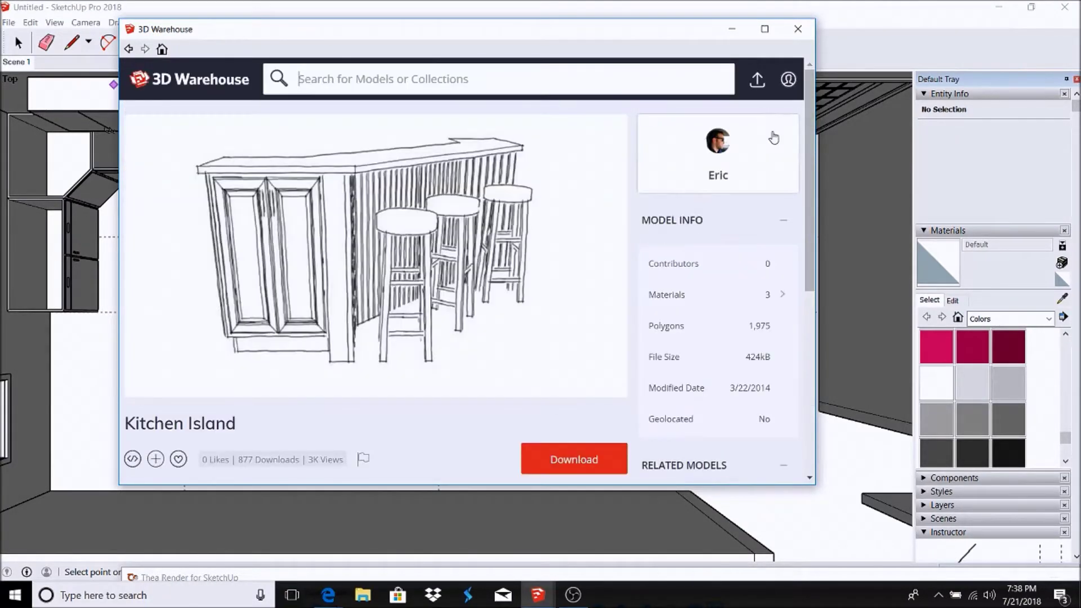
pyautogui.scroll(-4, 675, 225)
pyautogui.click(569, 246)
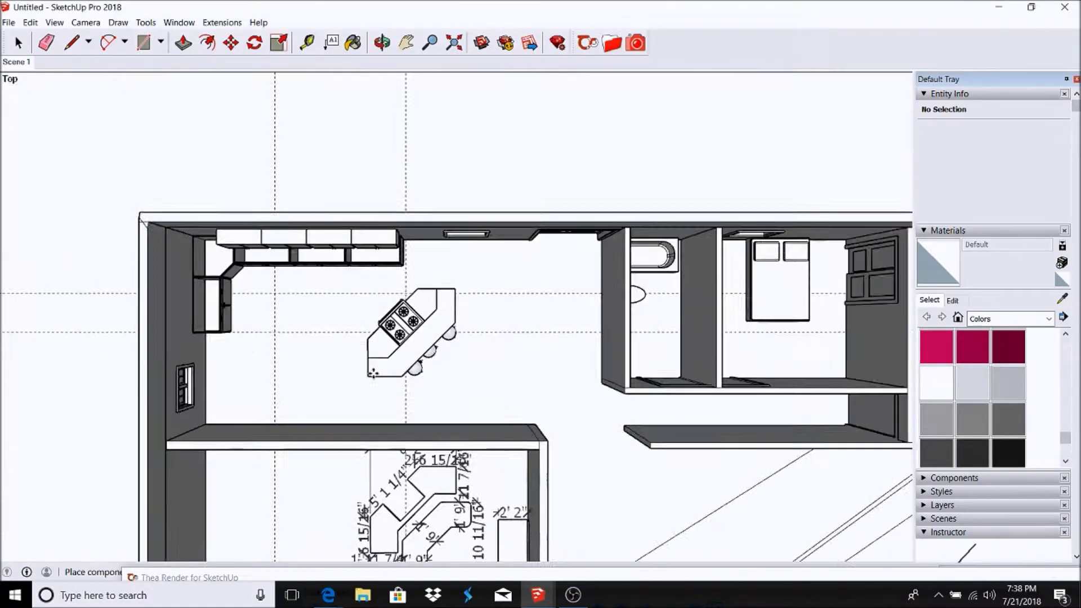
# Place the downloaded kitchen island in the model
pyautogui.click(373, 373)
pyautogui.scroll(-2, 373, 374)
pyautogui.click(603, 312)
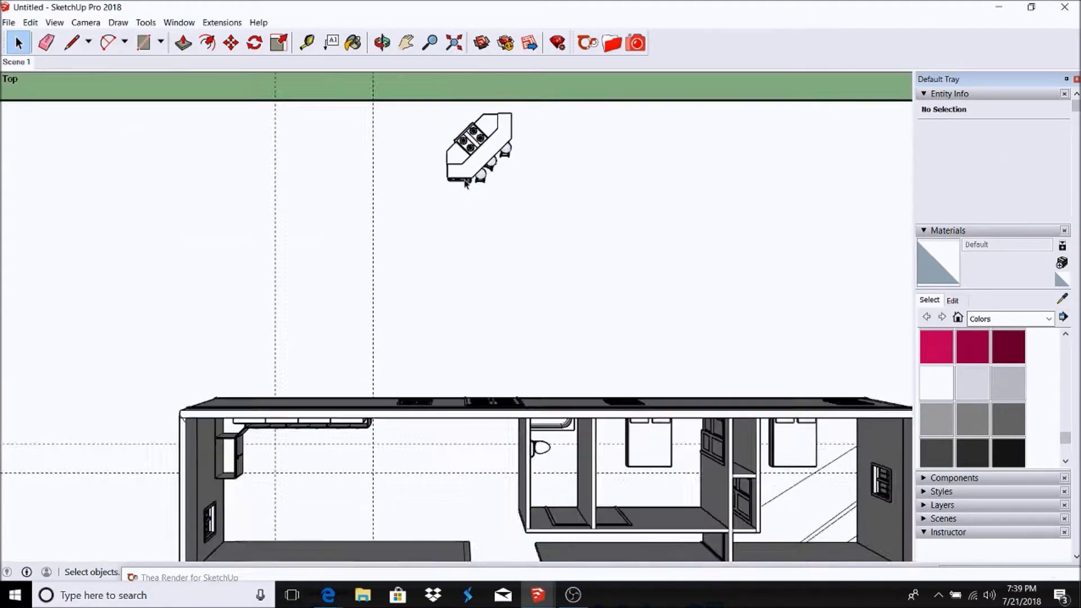
# Move the kitchen island inside the kitchen in front of the L-shaped cabinets
pyautogui.click(490, 140)
pyautogui.press('m')
pyautogui.scroll(3, 427, 319)
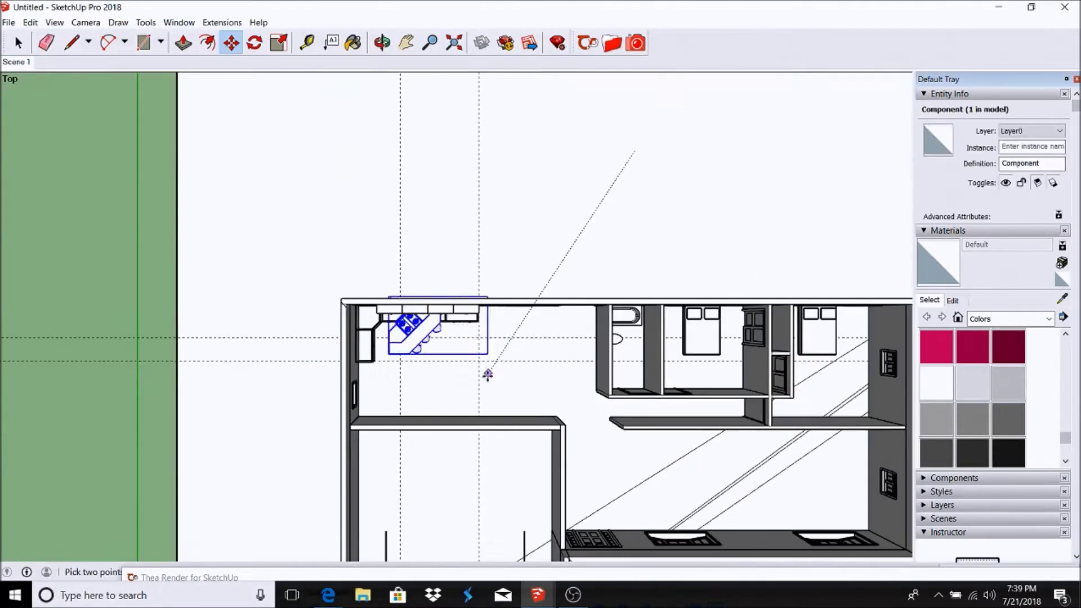
pyautogui.scroll(3, 427, 320)
pyautogui.scroll(-3, 427, 320)
pyautogui.click(511, 249)
pyautogui.click(574, 273)
pyautogui.scroll(2, 444, 266)
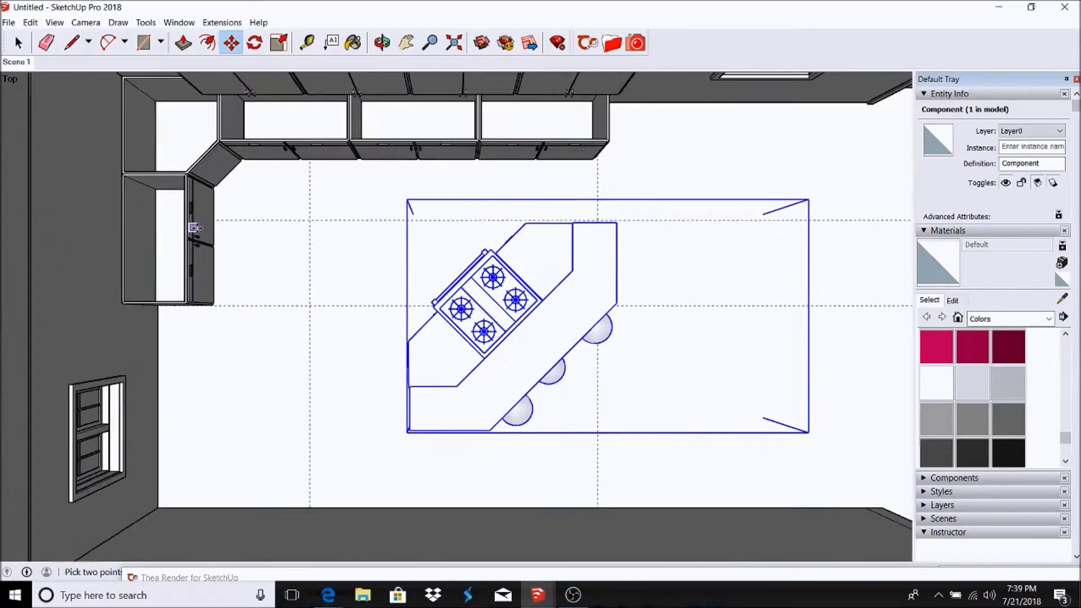
pyautogui.scroll(2, 444, 265)
# Check the island from the Scene 1 view and slide it left across the floor
pyautogui.press('o')
pyautogui.click(15, 63)
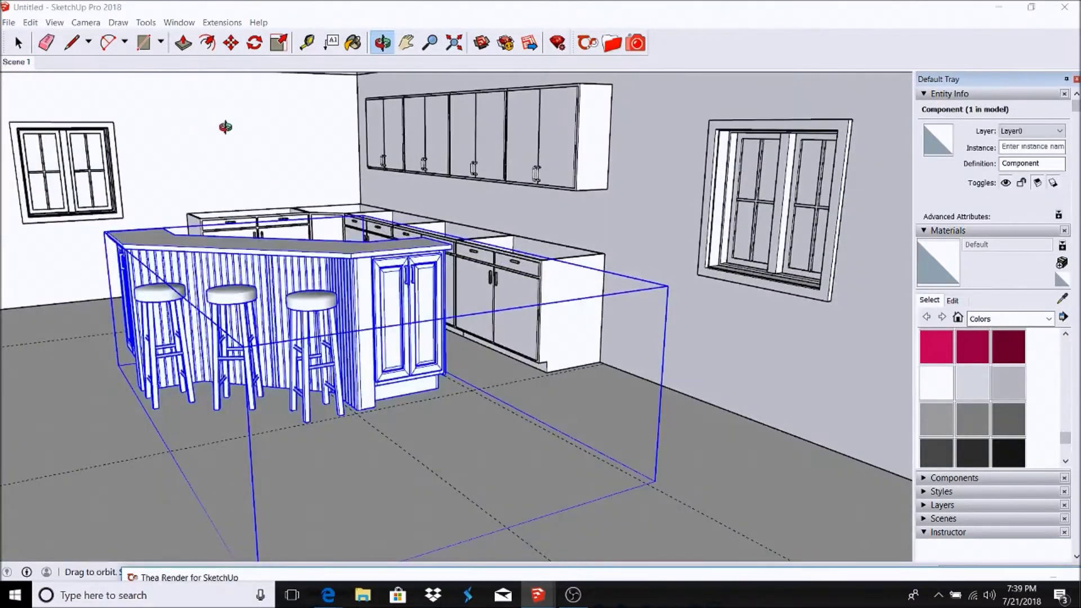
pyautogui.moveTo(222, 120); pyautogui.dragTo(285, 321)
pyautogui.click(15, 62)
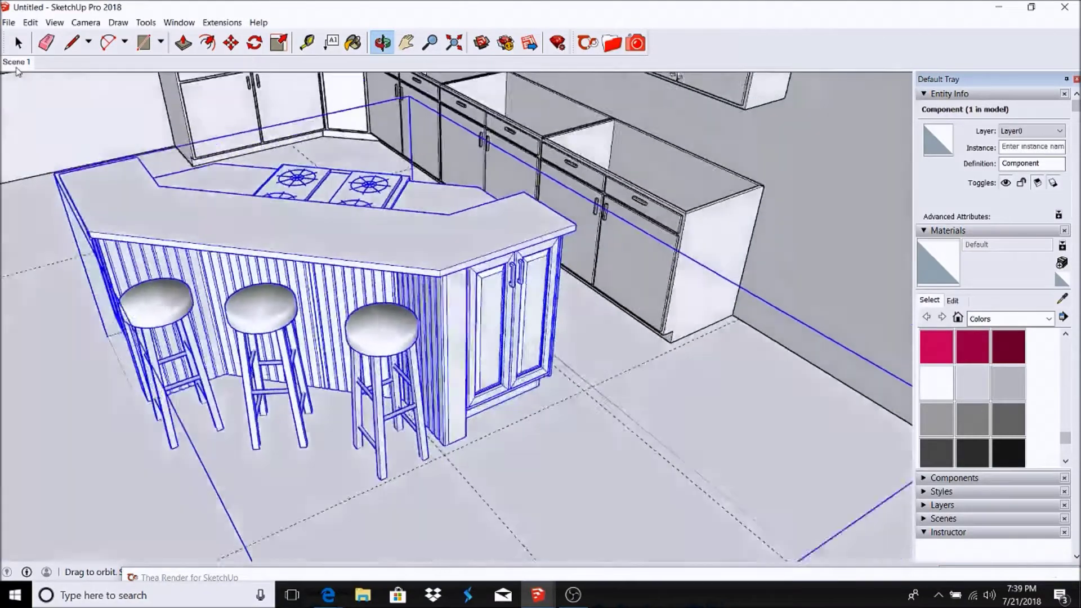
pyautogui.press('m')
pyautogui.moveTo(338, 479)
pyautogui.mouseDown()
pyautogui.moveTo(301, 483)
pyautogui.moveTo(403, 514)
pyautogui.mouseUp()
# Search 3D Warehouse for 'refrigerator' and browse the results
pyautogui.click(9, 23)
pyautogui.moveTo(304, 184)
pyautogui.click(332, 172)
pyautogui.click(378, 79)
pyautogui.write('refrigerator')
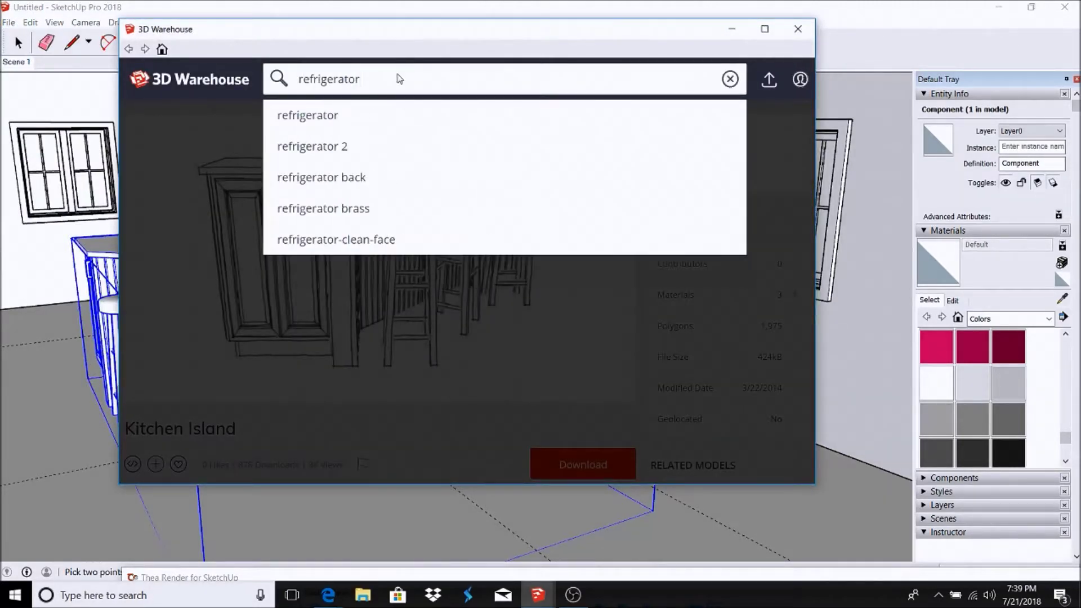
pyautogui.press('Return')
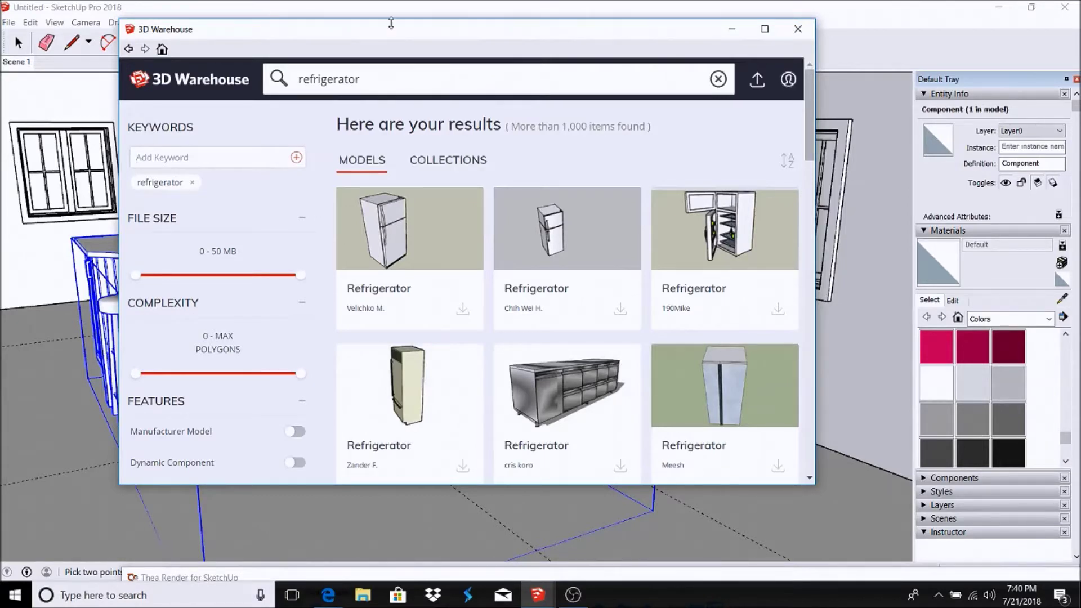
pyautogui.scroll(-5, 572, 226)
pyautogui.scroll(-5, 507, 213)
pyautogui.scroll(-5, 484, 208)
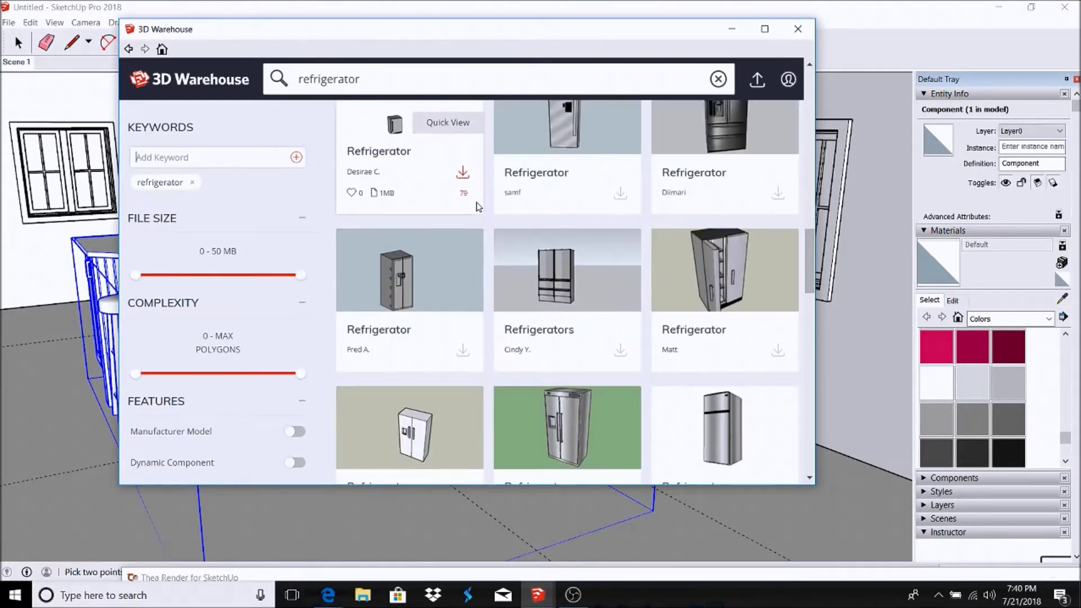
pyautogui.scroll(-3, 477, 207)
# Search for 'smart refrigerator' and load the High tech Frige into the model
pyautogui.write('smart')
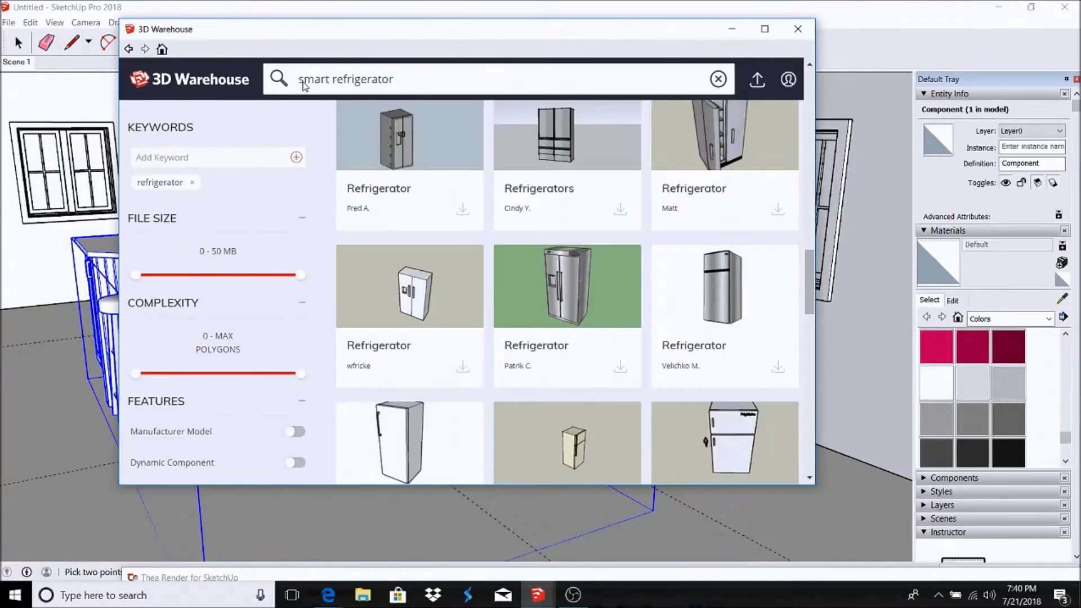
pyautogui.press('Return')
pyautogui.click(606, 195)
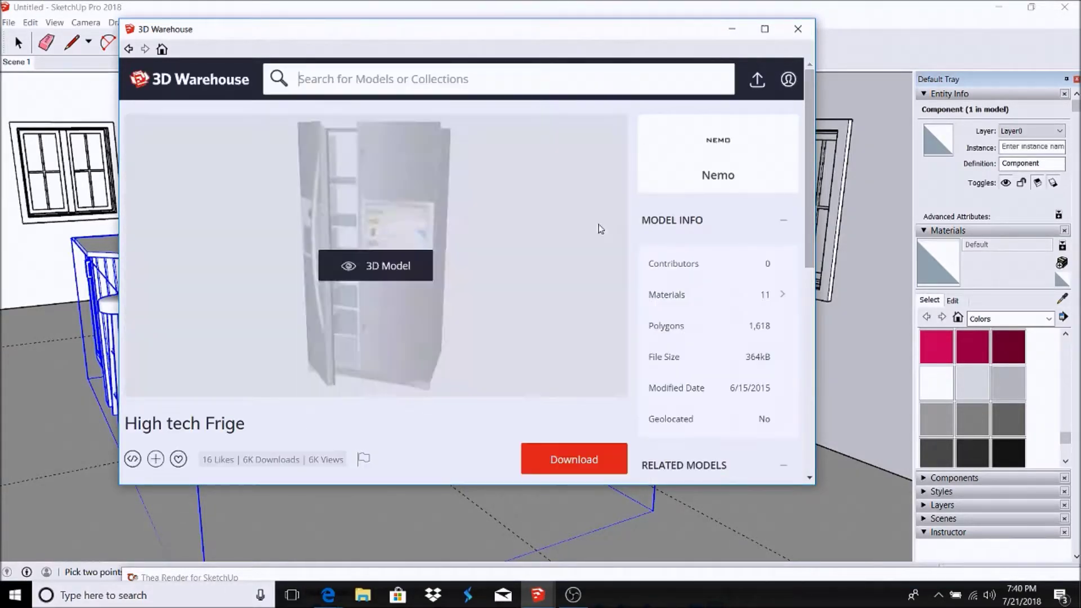
pyautogui.click(572, 456)
pyautogui.click(415, 292)
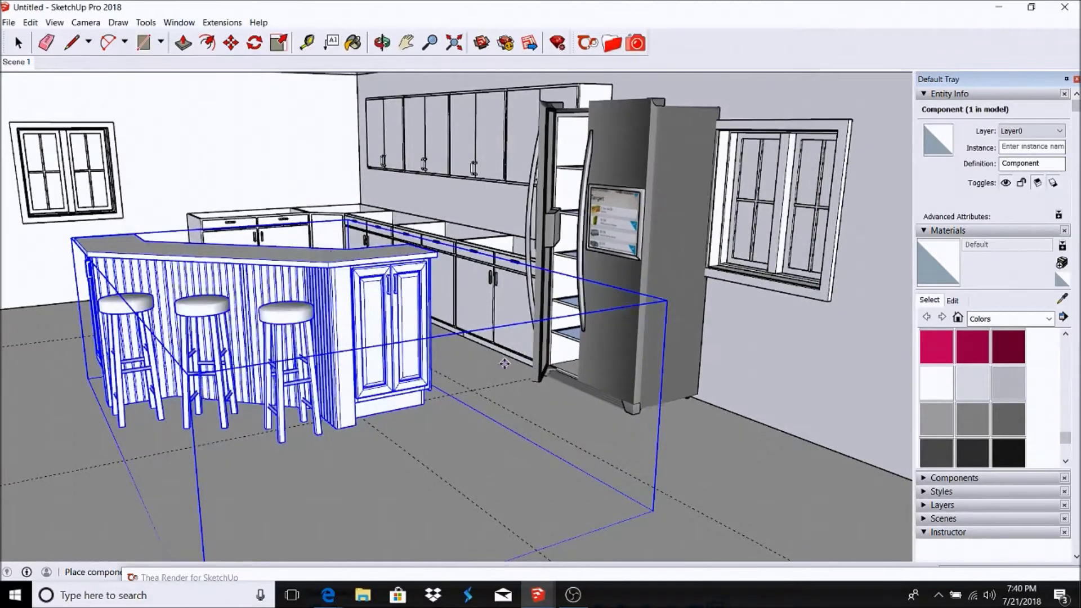
# Place the fridge and scale it down to a realistic size
pyautogui.click(510, 408)
pyautogui.click(146, 23)
pyautogui.click(163, 108)
pyautogui.moveTo(769, 96)
pyautogui.mouseDown()
pyautogui.moveTo(656, 289)
pyautogui.moveTo(717, 357)
pyautogui.mouseUp()
# Shift the fridge beside the cabinets and orbit to view the L-shaped kitchen from above
pyautogui.press('o')
pyautogui.click(232, 45)
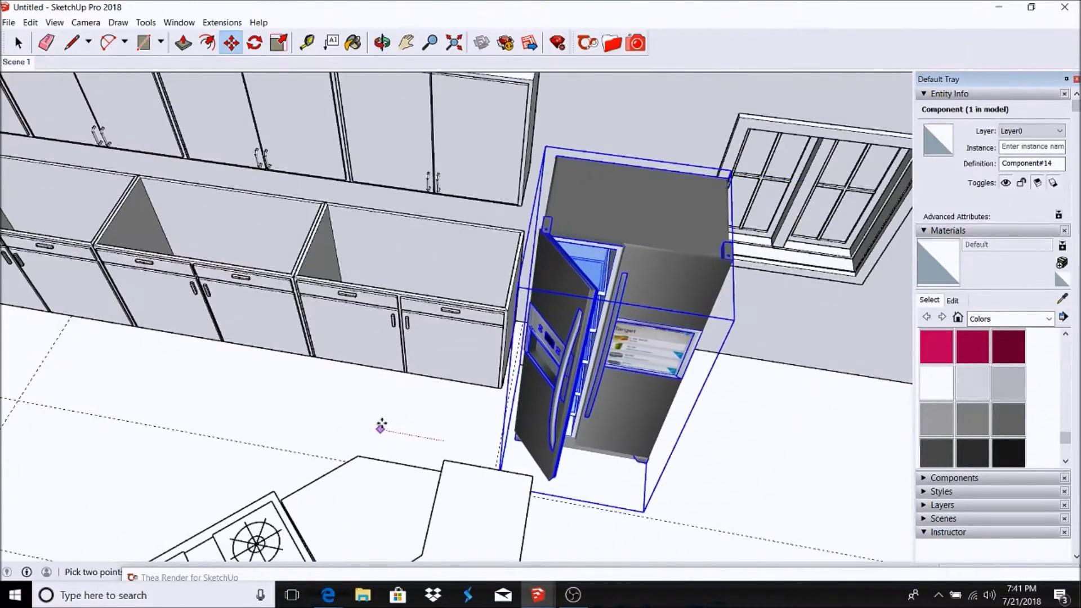
pyautogui.scroll(3, 403, 368)
pyautogui.press('o')
pyautogui.moveTo(403, 368); pyautogui.dragTo(201, 167)
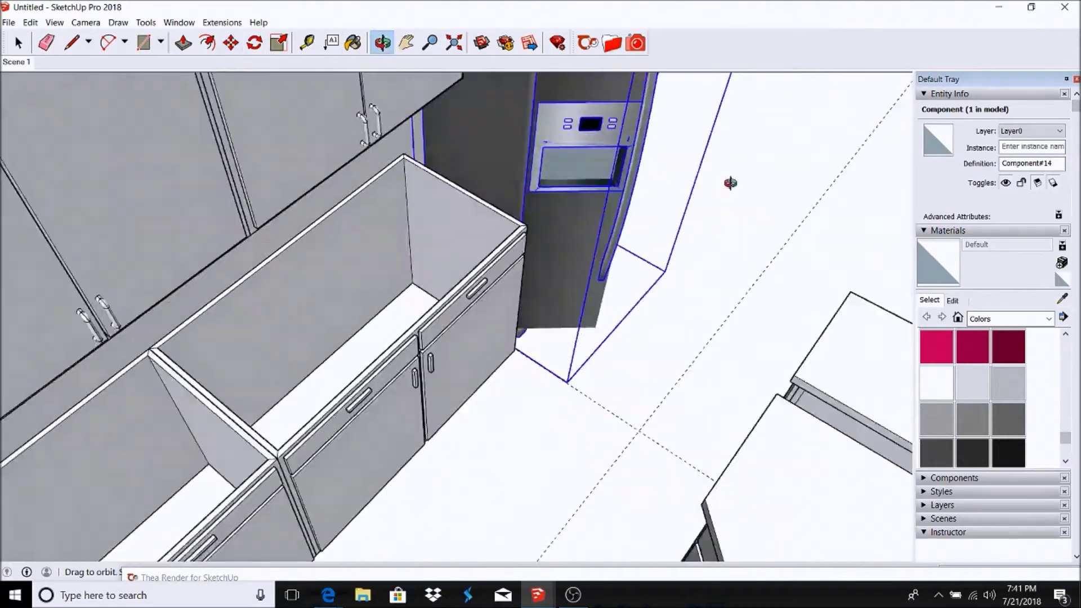
pyautogui.scroll(-2, 201, 168)
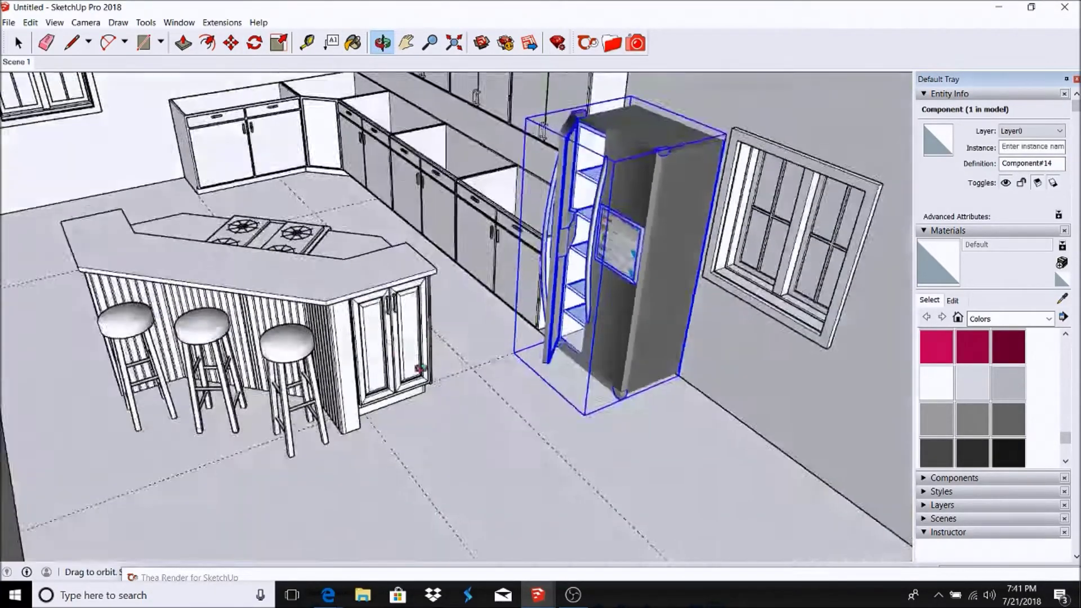
pyautogui.moveTo(371, 174); pyautogui.dragTo(354, 223)
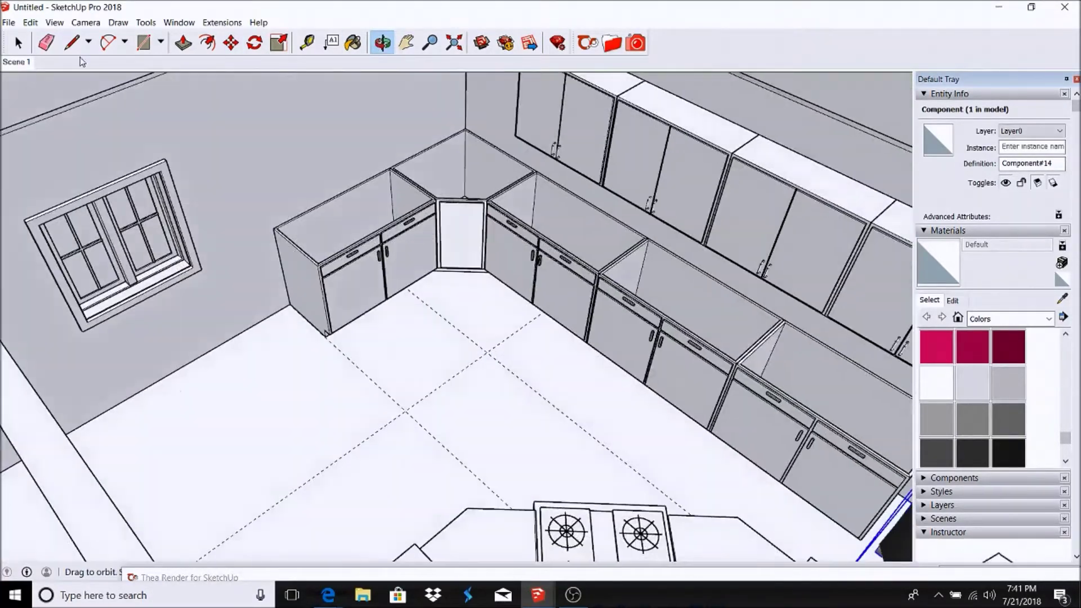
pyautogui.press('space')
pyautogui.scroll(1, 354, 223)
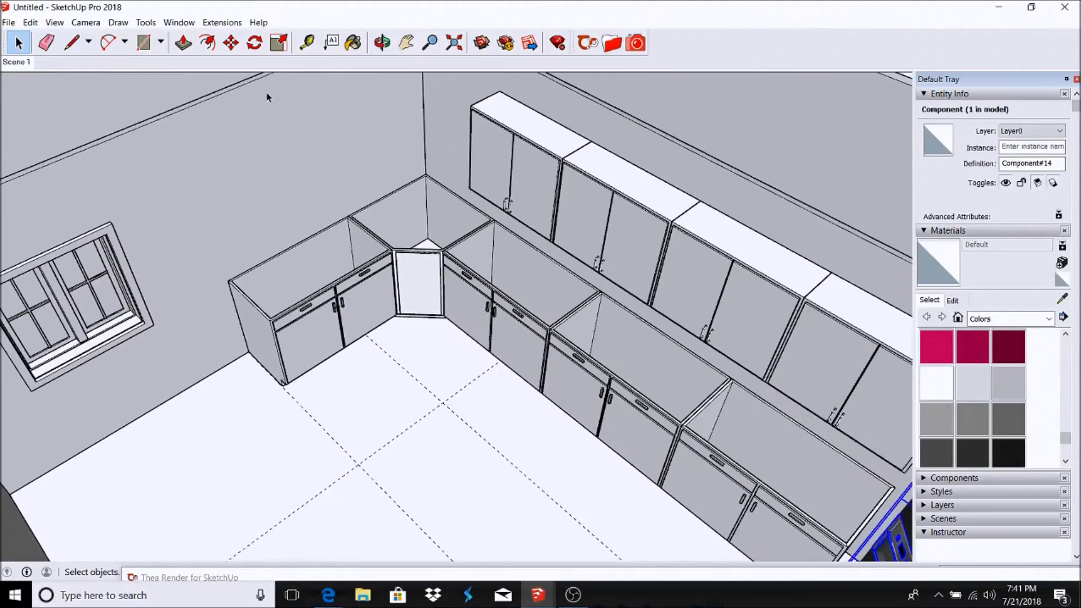
pyautogui.click(85, 22)
pyautogui.moveTo(118, 64)
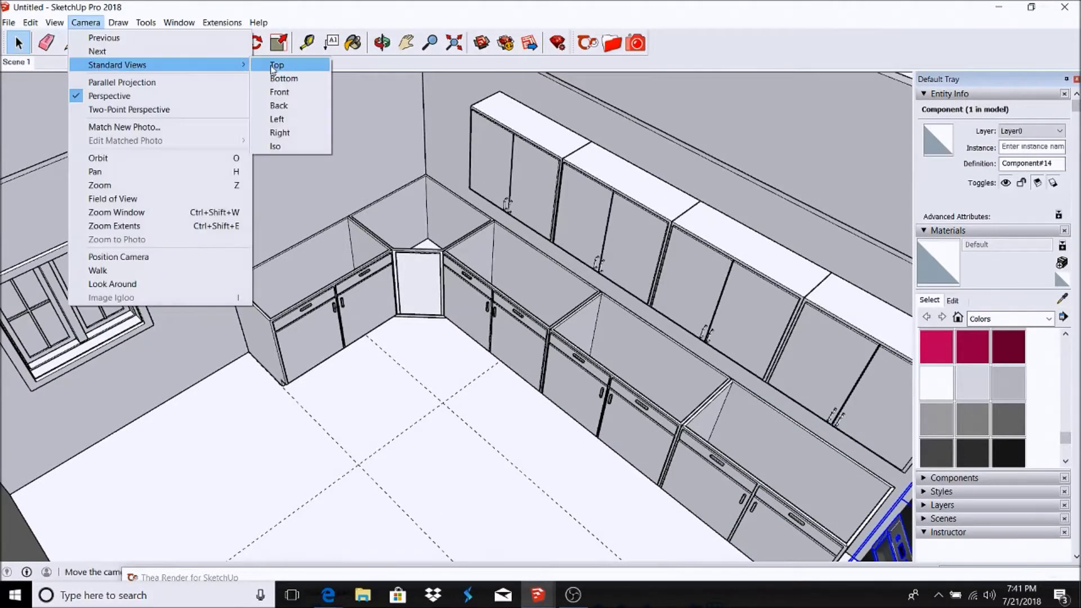
# From a top view, draw a rectangle over the corner base cabinet tops
pyautogui.click(270, 65)
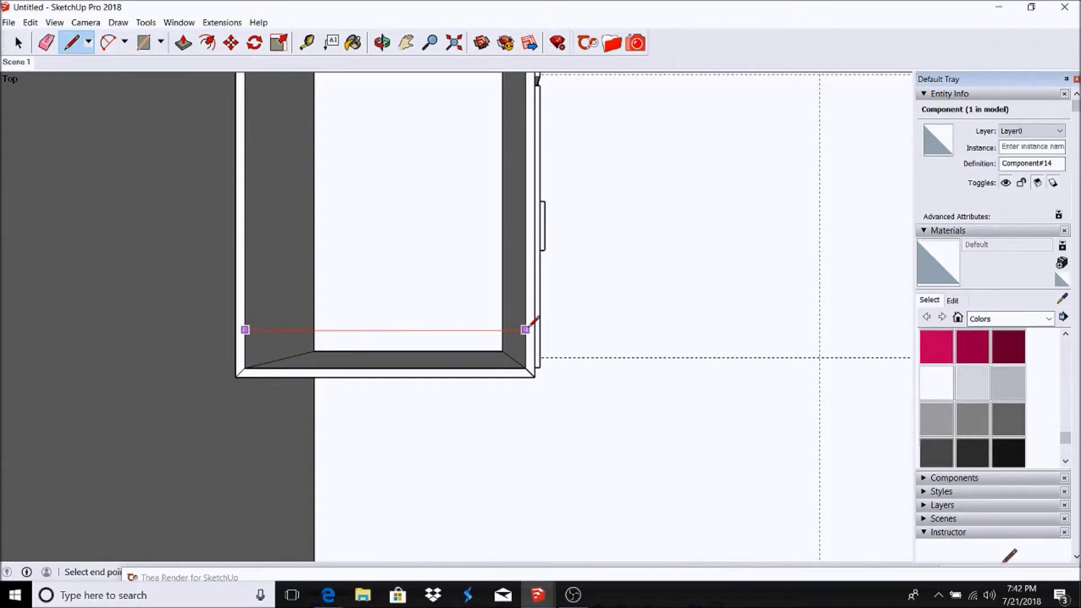
pyautogui.scroll(-3, 504, 327)
pyautogui.scroll(-2, 311, 267)
pyautogui.scroll(4, 325, 372)
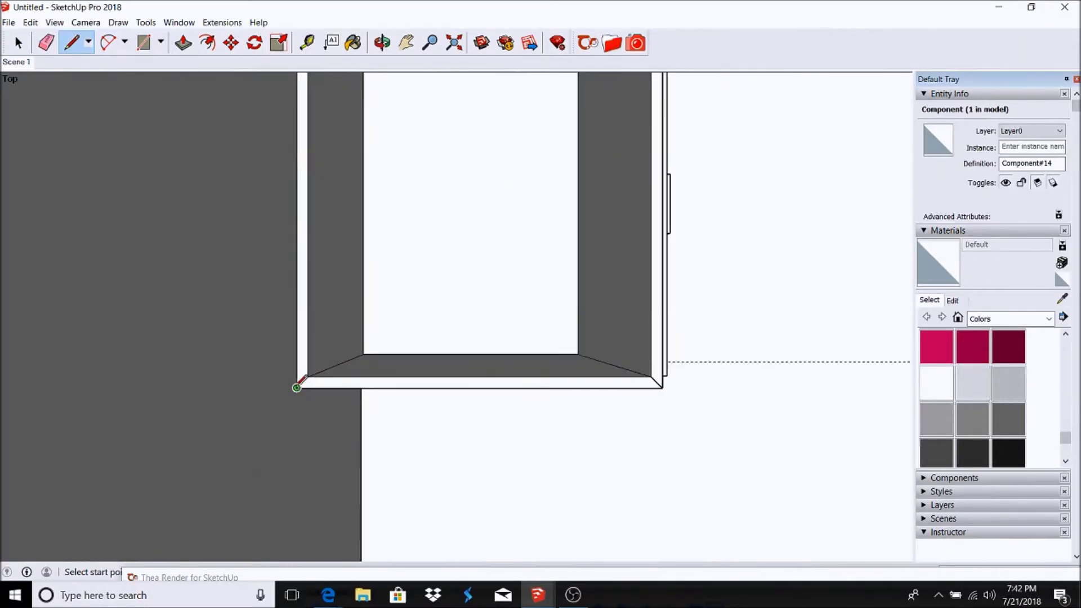
pyautogui.click(307, 397)
pyautogui.scroll(-3, 315, 427)
pyautogui.press('r')
pyautogui.scroll(-3, 337, 450)
pyautogui.scroll(4, 265, 302)
pyautogui.click(265, 301)
pyautogui.scroll(-3, 293, 379)
pyautogui.scroll(5, 315, 225)
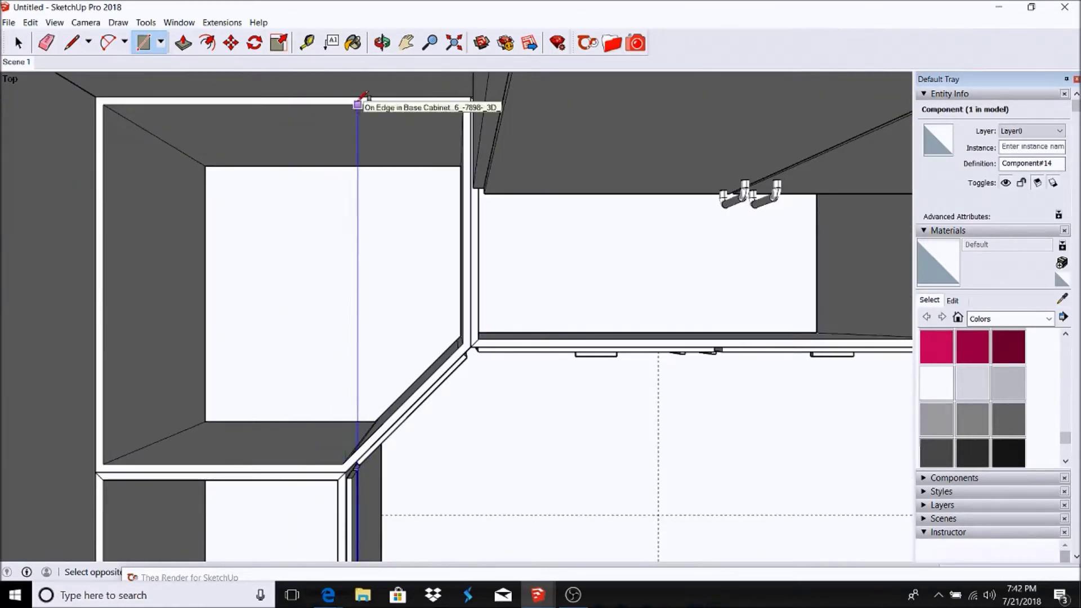
pyautogui.click(362, 101)
pyautogui.scroll(-3, 149, 77)
# Push/Pull the new countertop face, orbiting to see it in perspective
pyautogui.press('p')
pyautogui.scroll(3, 308, 186)
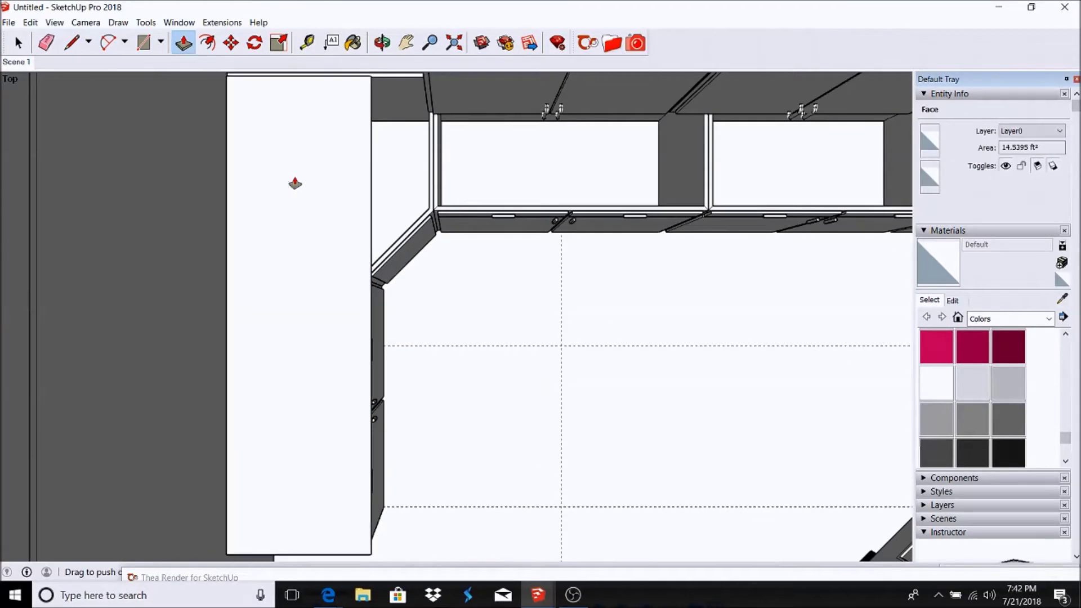
pyautogui.scroll(2, 295, 183)
pyautogui.moveTo(295, 183)
pyautogui.mouseDown(button='middle')
pyautogui.moveTo(362, 353)
pyautogui.moveTo(605, 173)
pyautogui.mouseUp(button='middle')
pyautogui.scroll(3, 605, 173)
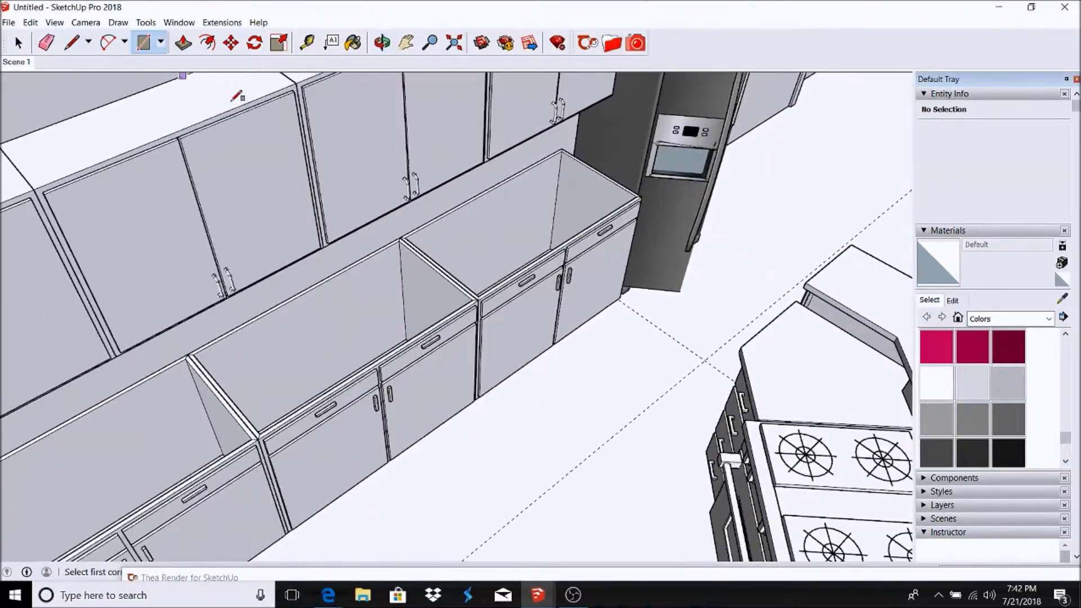
pyautogui.scroll(-5, 574, 141)
pyautogui.scroll(5, 394, 84)
pyautogui.moveTo(394, 169); pyautogui.dragTo(210, 307, button='middle')
pyautogui.scroll(3, 210, 306)
pyautogui.scroll(3, 89, 193)
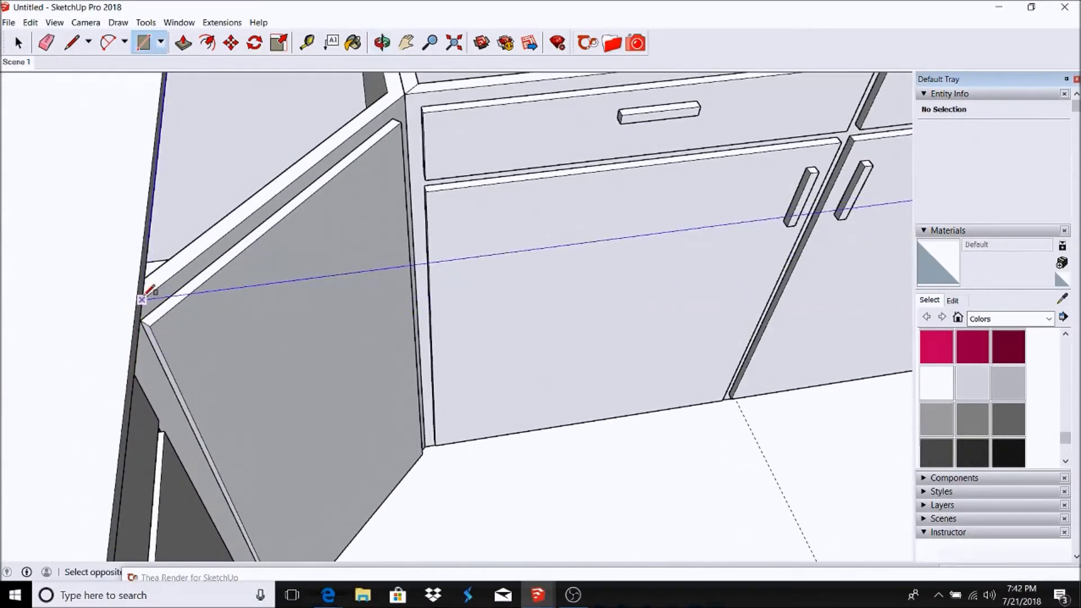
pyautogui.moveTo(148, 292); pyautogui.dragTo(179, 22, button='middle')
pyautogui.click(183, 42)
pyautogui.moveTo(179, 258); pyautogui.dragTo(53, 314, button='middle')
# Orbit to a low view of the cabinet fronts around the corner
pyautogui.scroll(2, 53, 313)
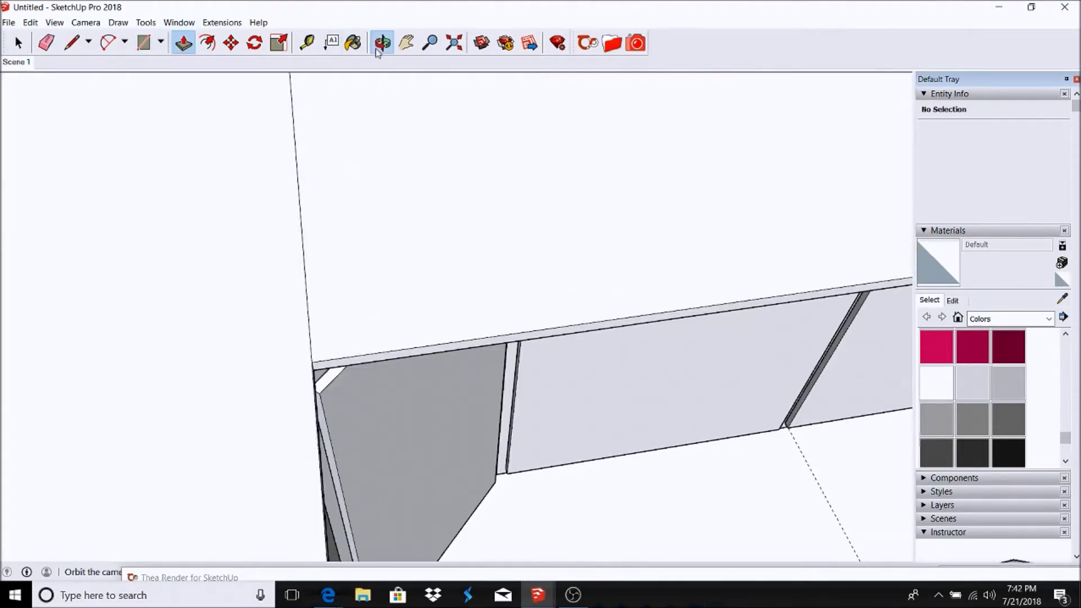
pyautogui.click(377, 50)
pyautogui.moveTo(377, 169); pyautogui.dragTo(217, 309)
pyautogui.press('e')
pyautogui.moveTo(180, 316); pyautogui.dragTo(221, 125, button='middle')
pyautogui.scroll(4, 226, 169)
pyautogui.scroll(3, 171, 193)
pyautogui.press('r')
pyautogui.press('l')
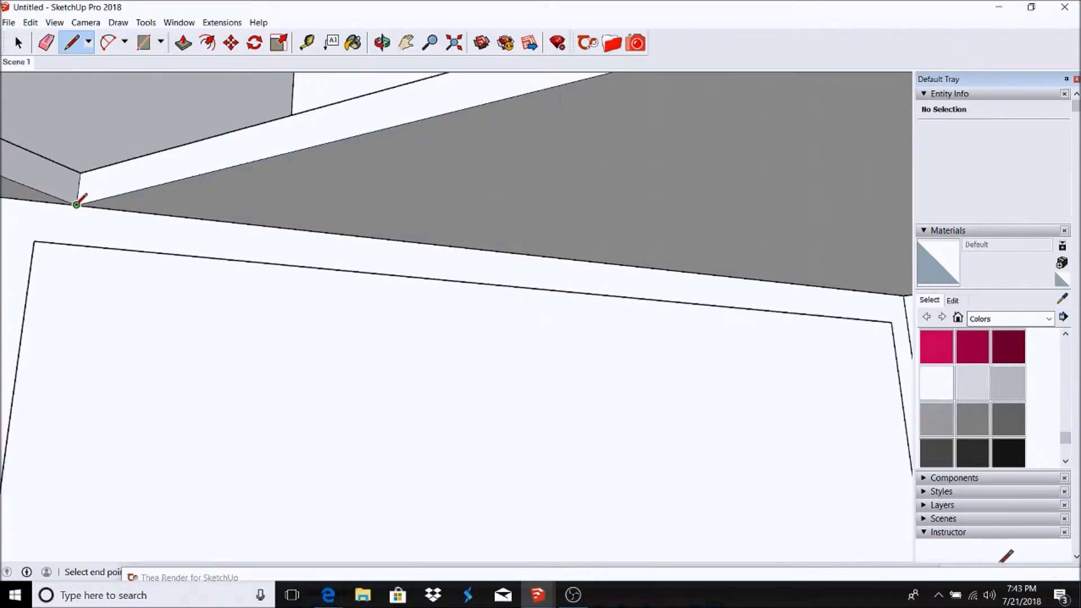
pyautogui.scroll(-2, 77, 204)
pyautogui.scroll(-2, 644, 265)
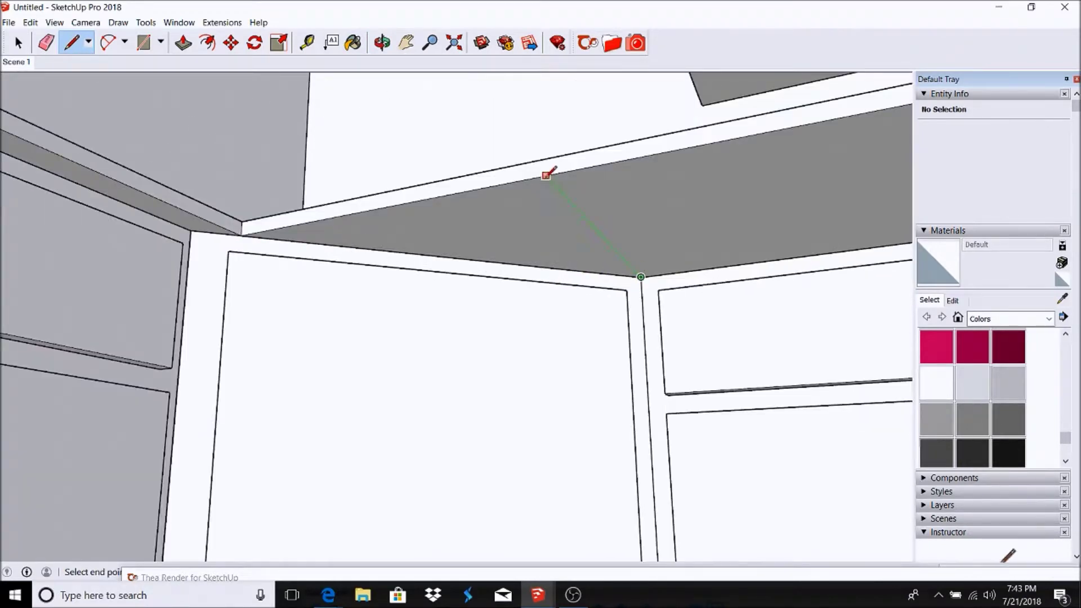
# Extrude the triangular corner face and push the thin edge strip flush with the countertop
pyautogui.moveTo(435, 239); pyautogui.dragTo(485, 102)
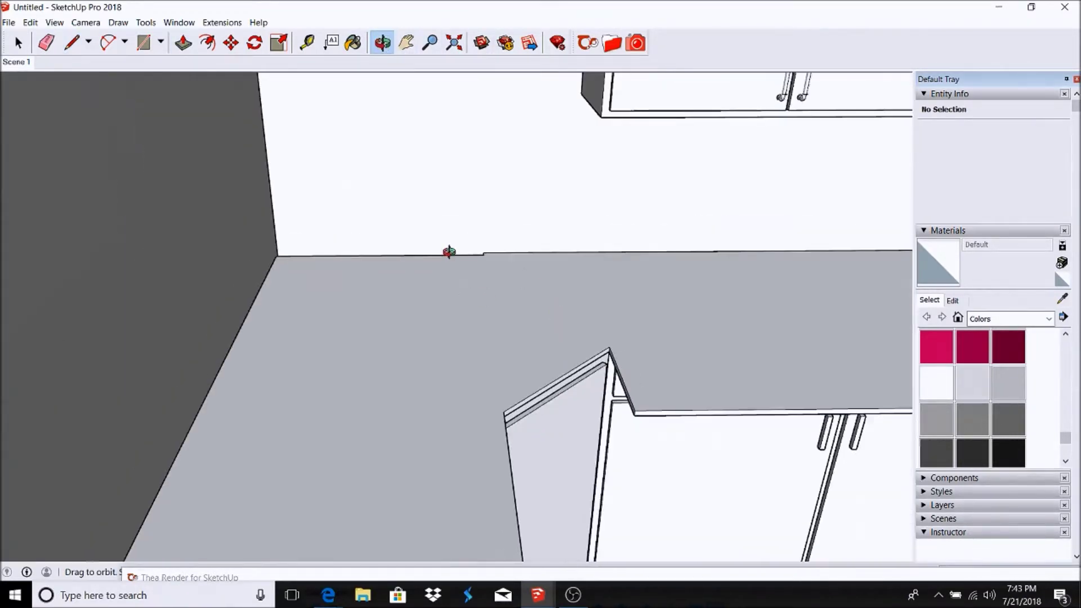
pyautogui.moveTo(384, 71)
pyautogui.mouseDown(button='middle')
pyautogui.moveTo(541, 281)
pyautogui.moveTo(58, 143)
pyautogui.moveTo(425, 174)
pyautogui.moveTo(430, 265)
pyautogui.mouseUp(button='middle')
pyautogui.scroll(-3, 542, 282)
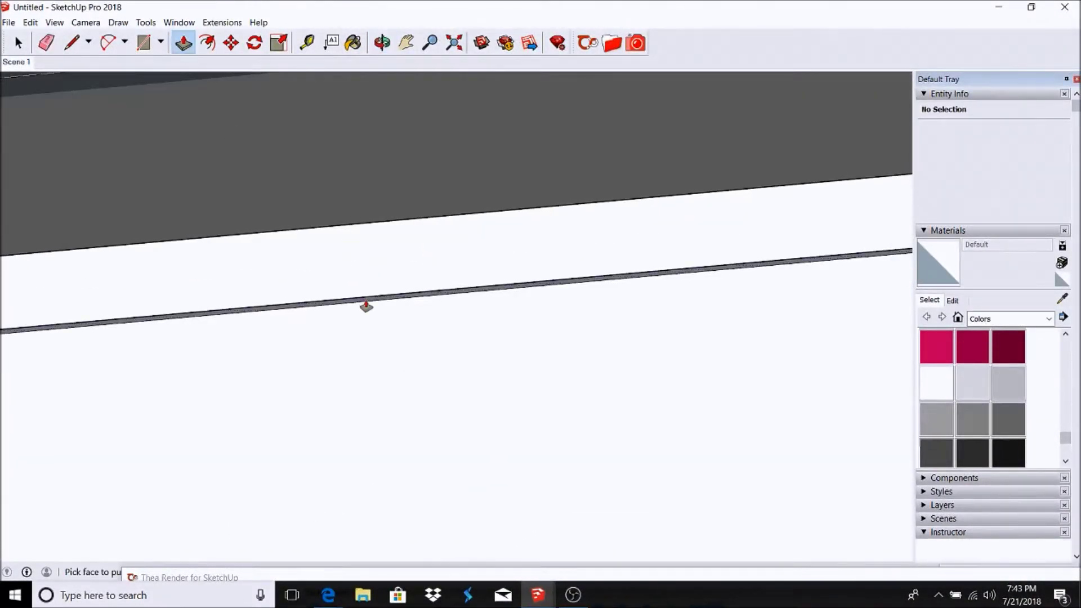
pyautogui.moveTo(365, 307); pyautogui.dragTo(361, 203)
pyautogui.moveTo(213, 61); pyautogui.dragTo(193, 144, button='middle')
pyautogui.scroll(-3, 193, 144)
pyautogui.scroll(5, 236, 234)
pyautogui.moveTo(237, 234)
pyautogui.mouseDown(button='middle')
pyautogui.moveTo(379, 81)
pyautogui.moveTo(328, 181)
pyautogui.mouseUp(button='middle')
pyautogui.scroll(3, 157, 277)
pyautogui.moveTo(157, 278); pyautogui.dragTo(72, 80, button='middle')
pyautogui.scroll(3, 195, 226)
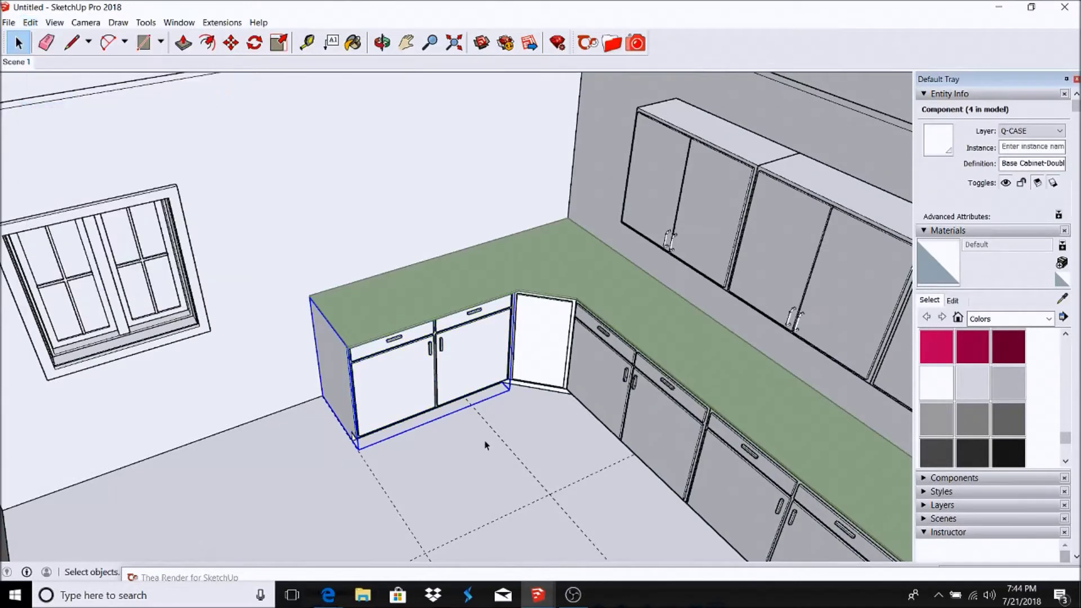
# Pull the selected base cabinet away from the counter
pyautogui.click(495, 508)
pyautogui.scroll(5, 290, 502)
pyautogui.moveTo(198, 412); pyautogui.dragTo(377, 332, button='middle')
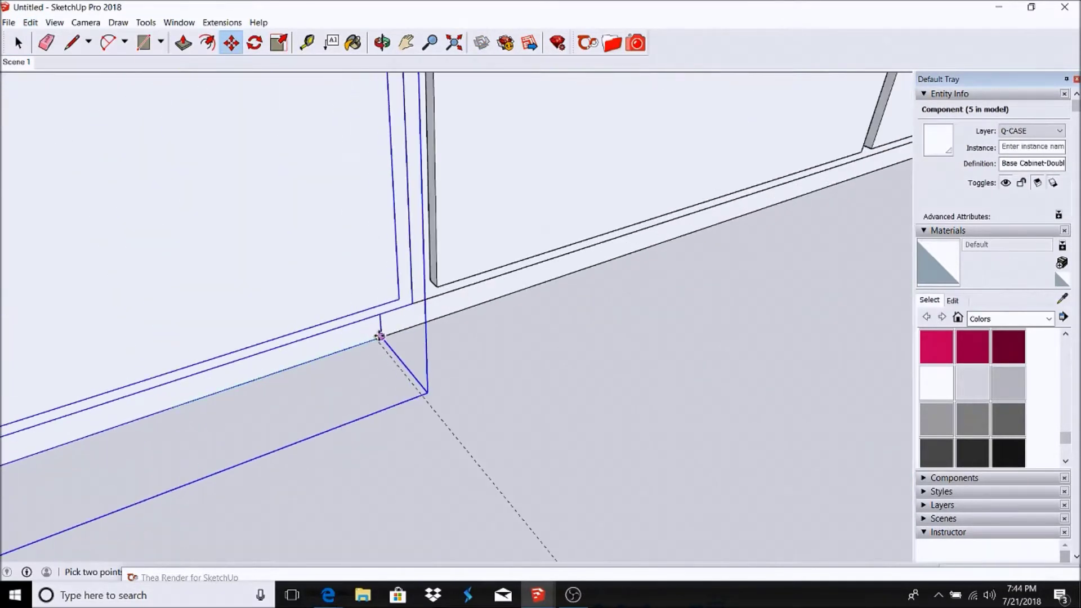
pyautogui.scroll(-5, 533, 349)
pyautogui.moveTo(534, 348); pyautogui.dragTo(337, 253, button='middle')
# Paste a copy of the cabinet in place and set it down beside the wall
pyautogui.click(31, 23)
pyautogui.click(62, 107)
pyautogui.click(462, 326)
pyautogui.scroll(5, 169, 394)
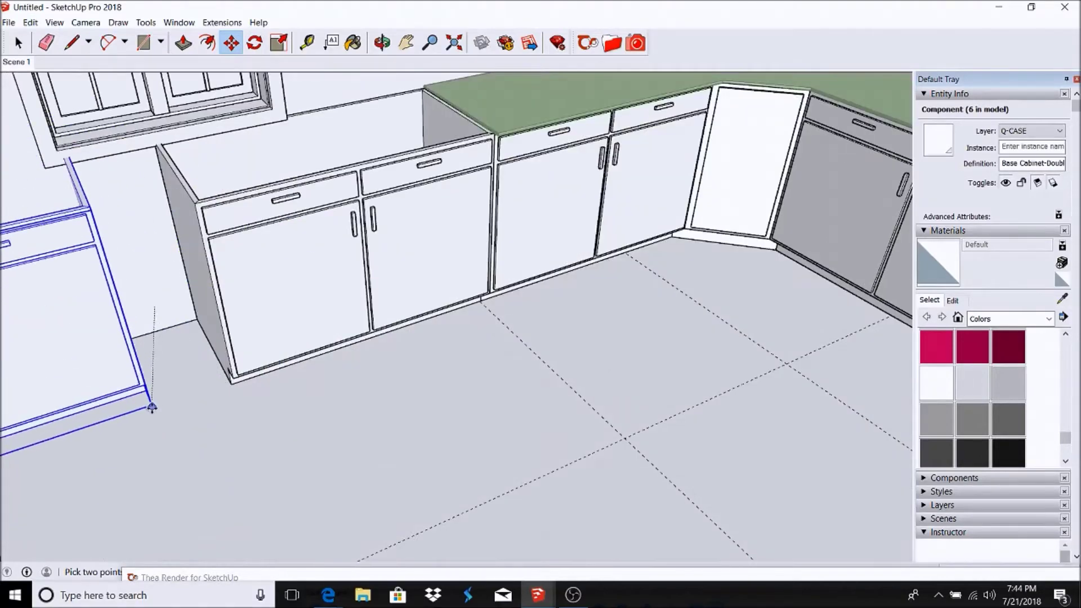
pyautogui.scroll(4, 82, 373)
pyautogui.click(81, 373)
pyautogui.scroll(-5, 81, 373)
# Scale the cabinet copy to fit the row below the window
pyautogui.click(146, 23)
pyautogui.click(164, 109)
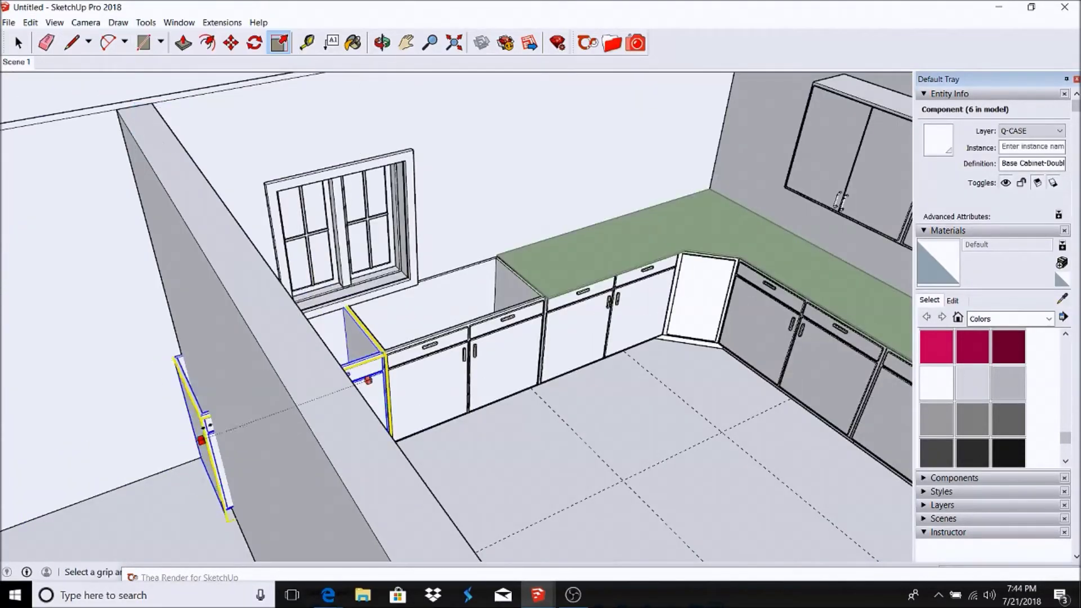
pyautogui.press('o')
pyautogui.moveTo(338, 281); pyautogui.dragTo(181, 157)
pyautogui.scroll(3, 180, 157)
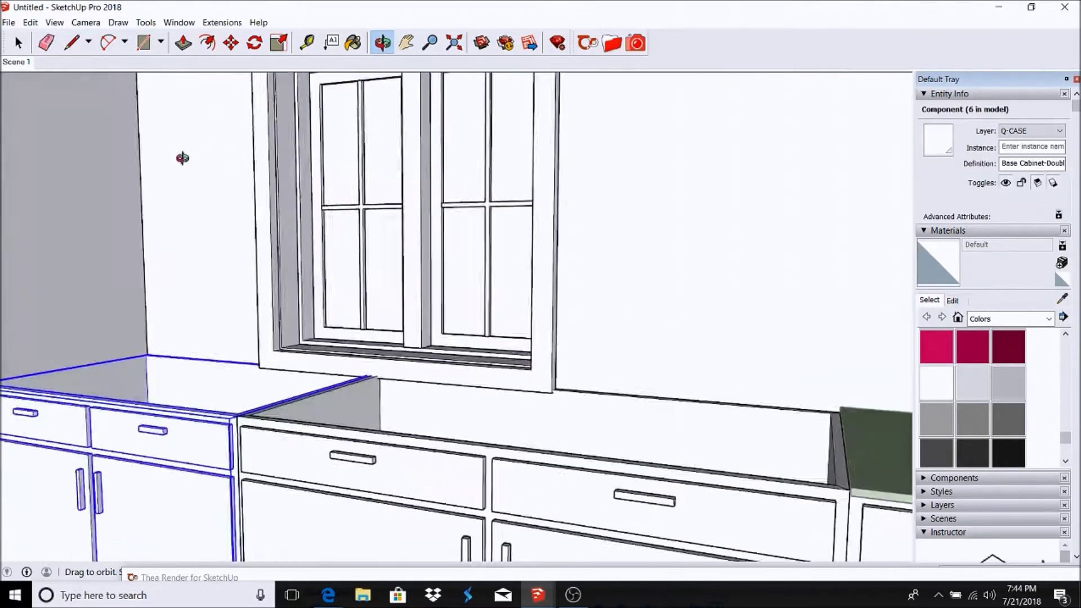
# Move the casement window higher on the wall above the cabinets
pyautogui.click(28, 50)
pyautogui.click(253, 147)
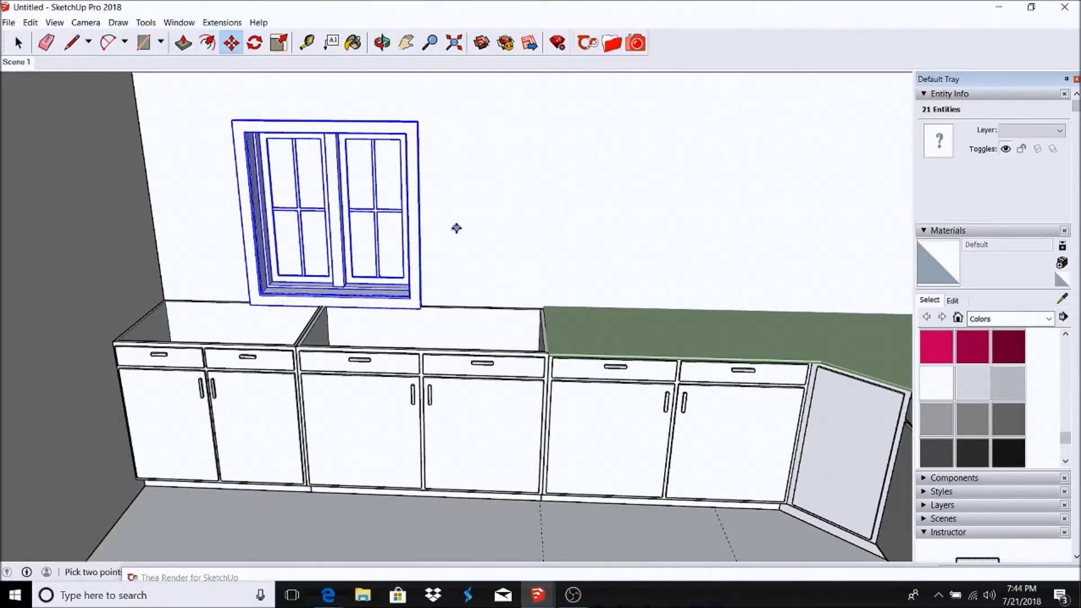
pyautogui.click(453, 181)
pyautogui.click(644, 326)
pyautogui.moveTo(644, 326); pyautogui.dragTo(354, 253, button='middle')
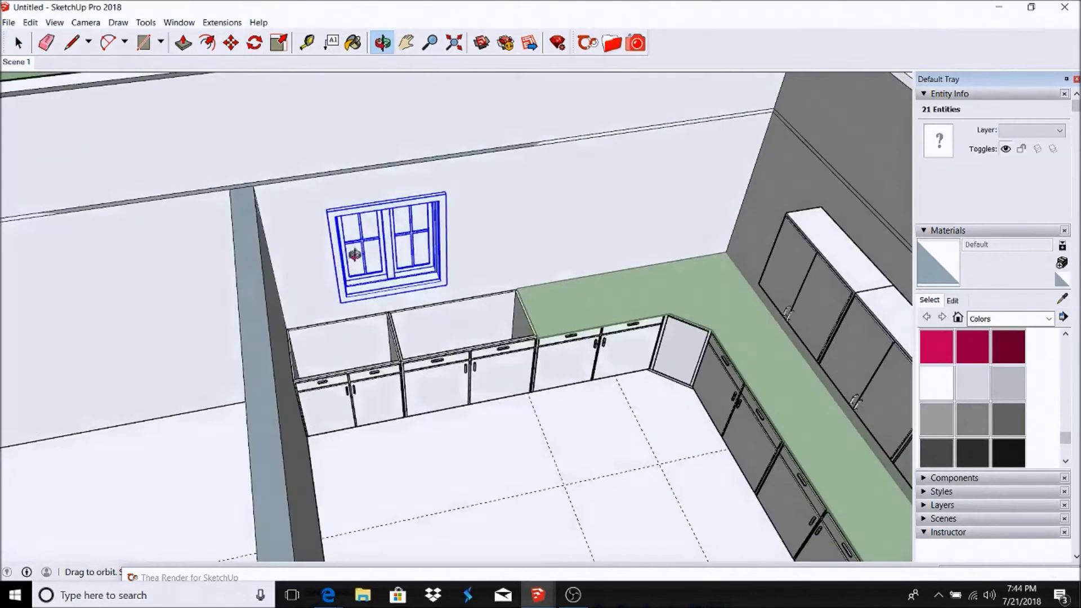
pyautogui.scroll(5, 673, 333)
pyautogui.scroll(3, 673, 333)
pyautogui.press('p')
pyautogui.scroll(3, 514, 404)
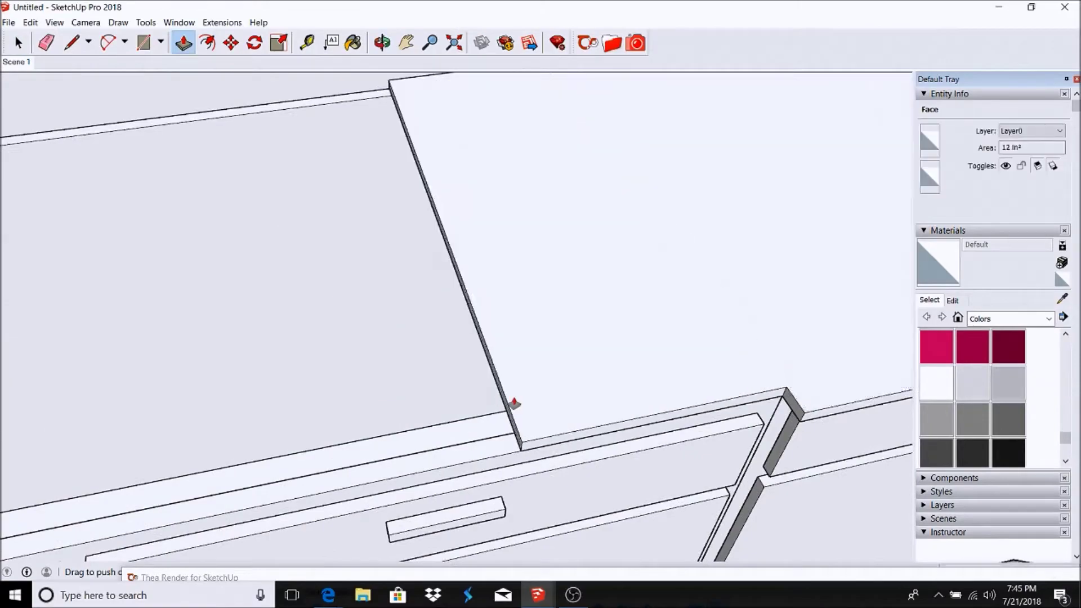
# Draw a rectangular sink outline on the countertop under the window
pyautogui.scroll(-5, 379, 366)
pyautogui.scroll(4, 803, 301)
pyautogui.scroll(-5, 458, 425)
pyautogui.scroll(-4, 304, 275)
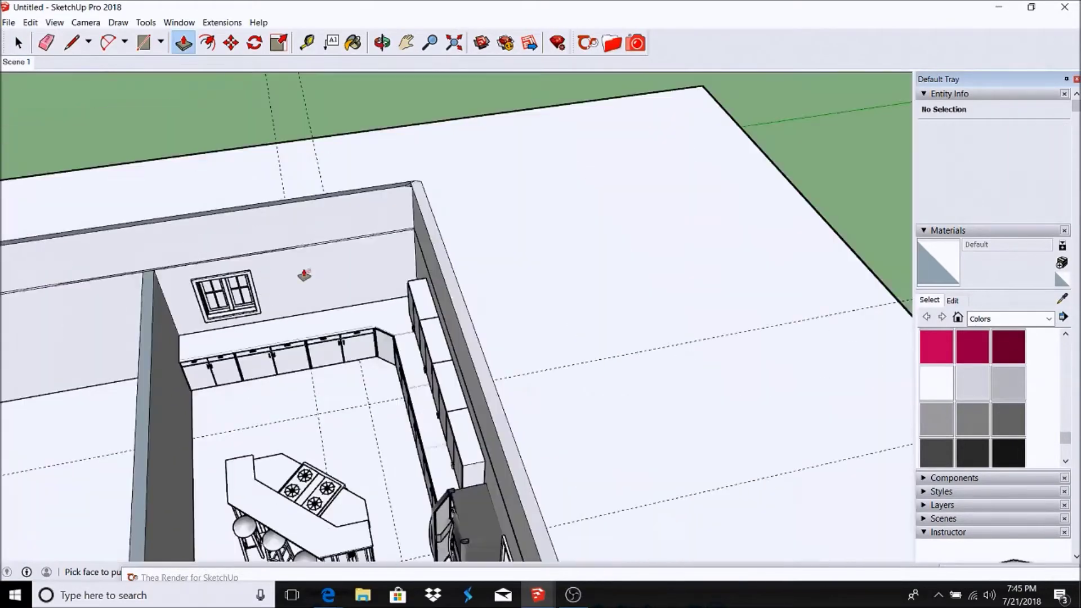
pyautogui.scroll(3, 304, 274)
pyautogui.moveTo(304, 274); pyautogui.dragTo(241, 167, button='middle')
pyautogui.scroll(3, 241, 166)
pyautogui.scroll(2, 241, 167)
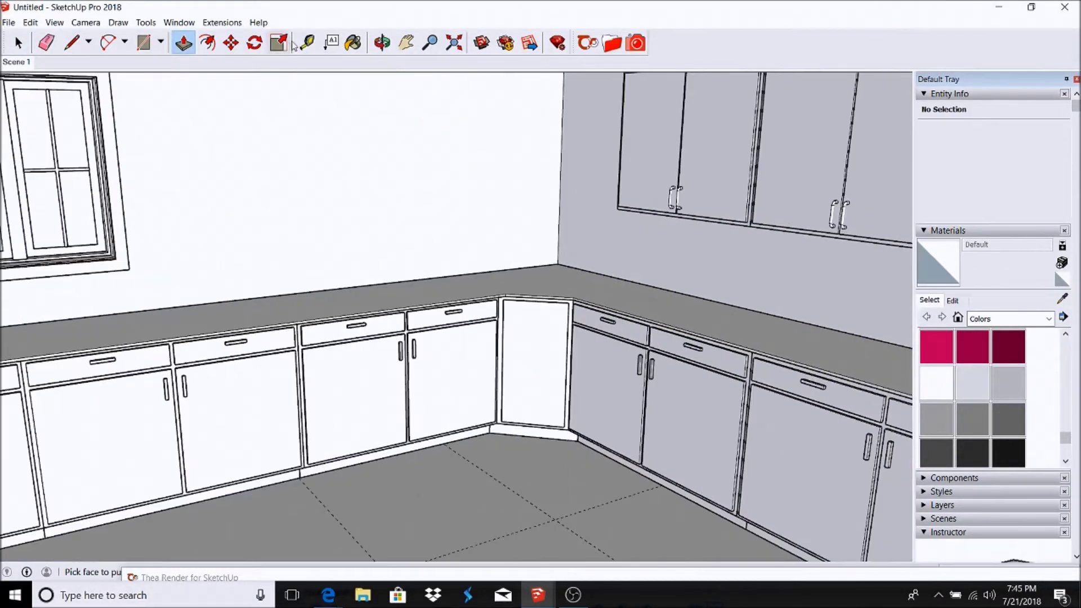
pyautogui.press('o')
pyautogui.moveTo(293, 169)
pyautogui.mouseDown()
pyautogui.moveTo(278, 289)
pyautogui.moveTo(312, 274)
pyautogui.mouseUp()
pyautogui.scroll(-4, 258, 253)
pyautogui.scroll(4, 261, 281)
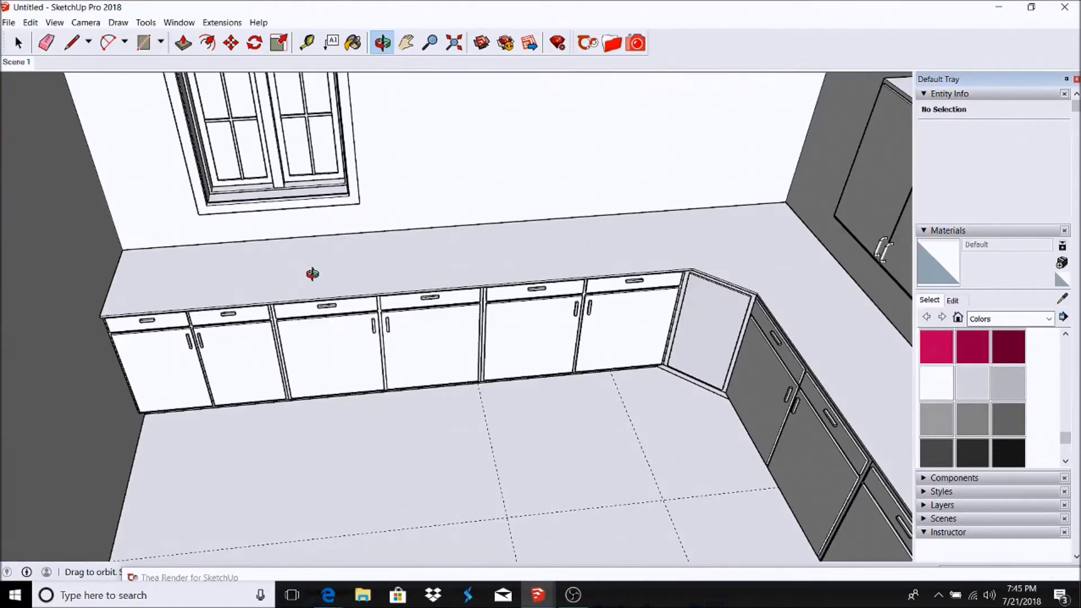
pyautogui.scroll(3, 313, 274)
pyautogui.scroll(3, 277, 282)
pyautogui.click(144, 42)
pyautogui.click(259, 187)
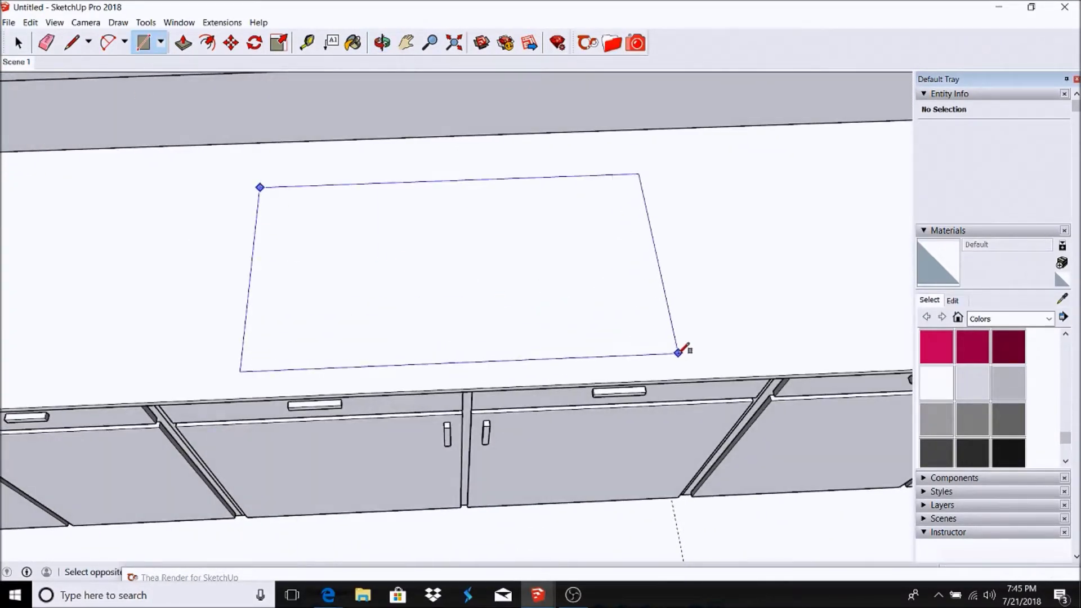
pyautogui.click(677, 352)
# Open 3D Warehouse from the File menu to look for a sink model
pyautogui.scroll(-3, 355, 227)
pyautogui.click(9, 22)
pyautogui.click(324, 172)
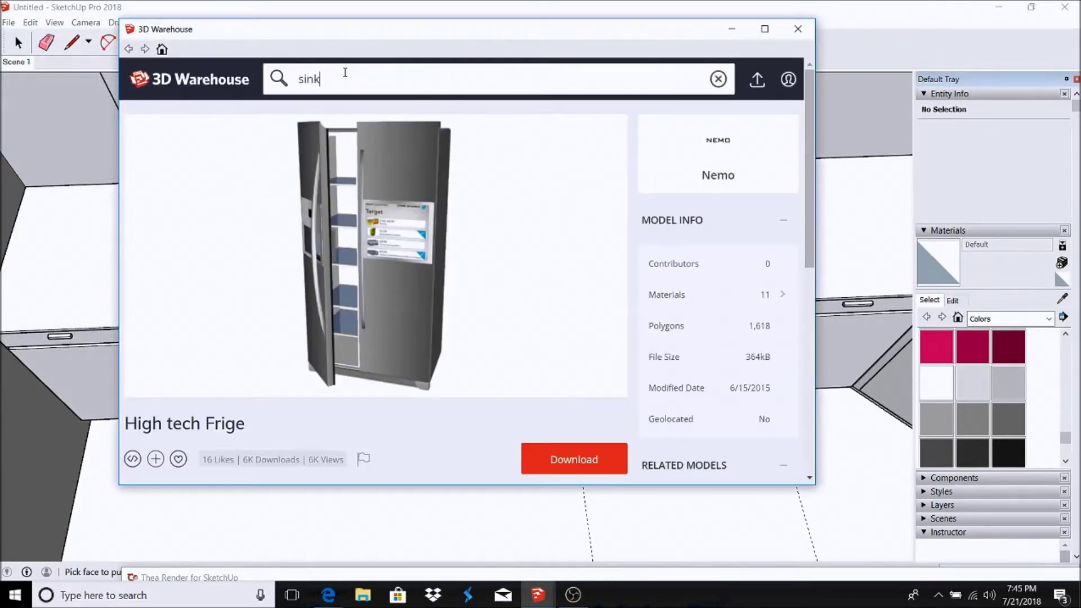
# Search 3D Warehouse for 'kitchen sink' models
pyautogui.press('Return')
pyautogui.scroll(-3, 567, 278)
pyautogui.scroll(-3, 567, 277)
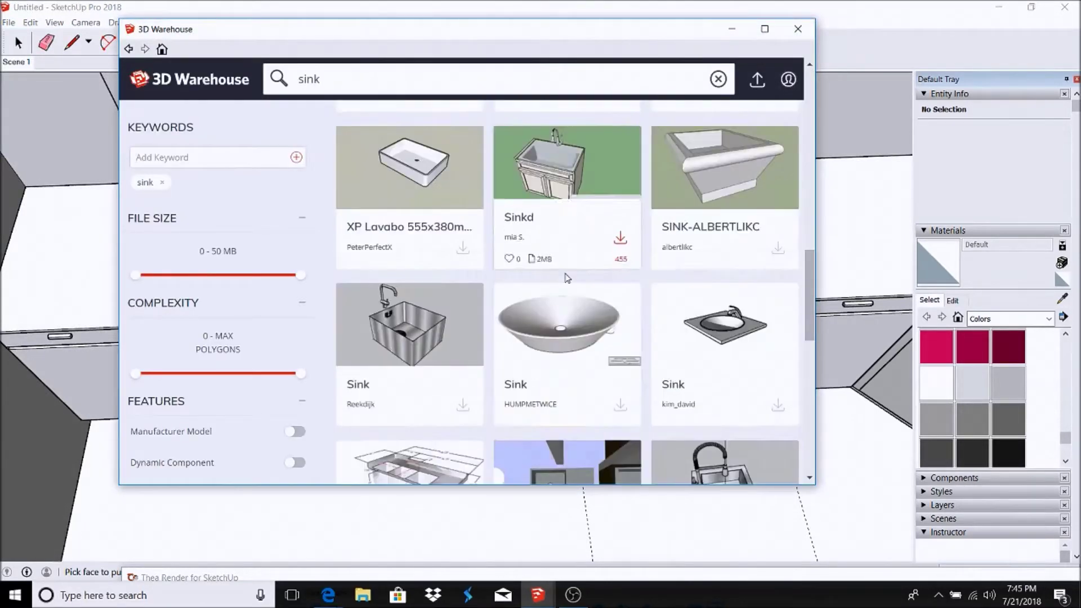
pyautogui.scroll(-3, 567, 278)
pyautogui.scroll(-3, 563, 270)
pyautogui.scroll(-2, 507, 225)
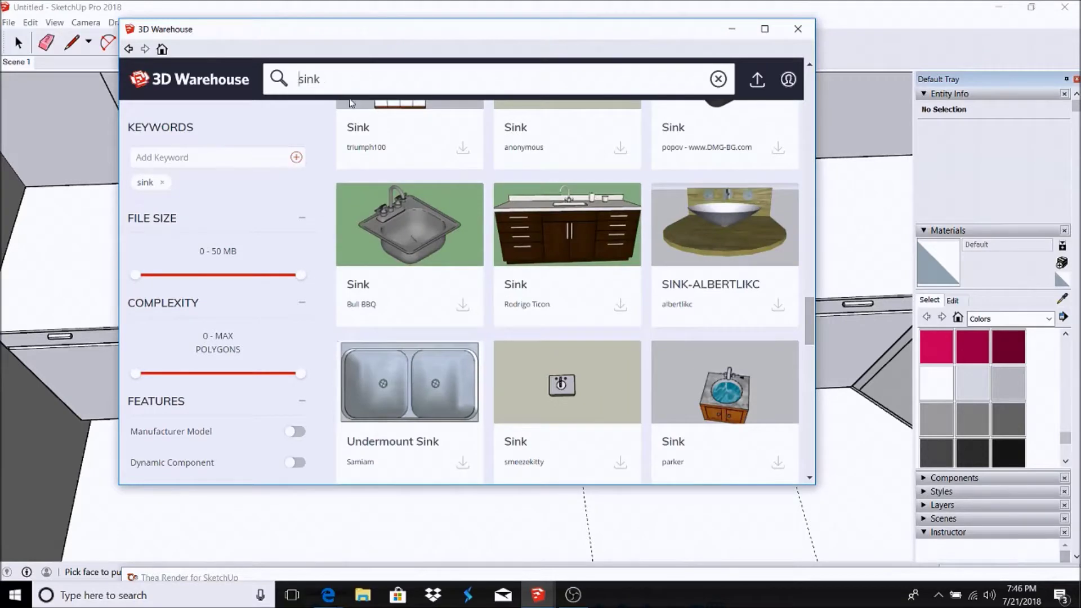
pyautogui.write('kithen')
pyautogui.press('Return')
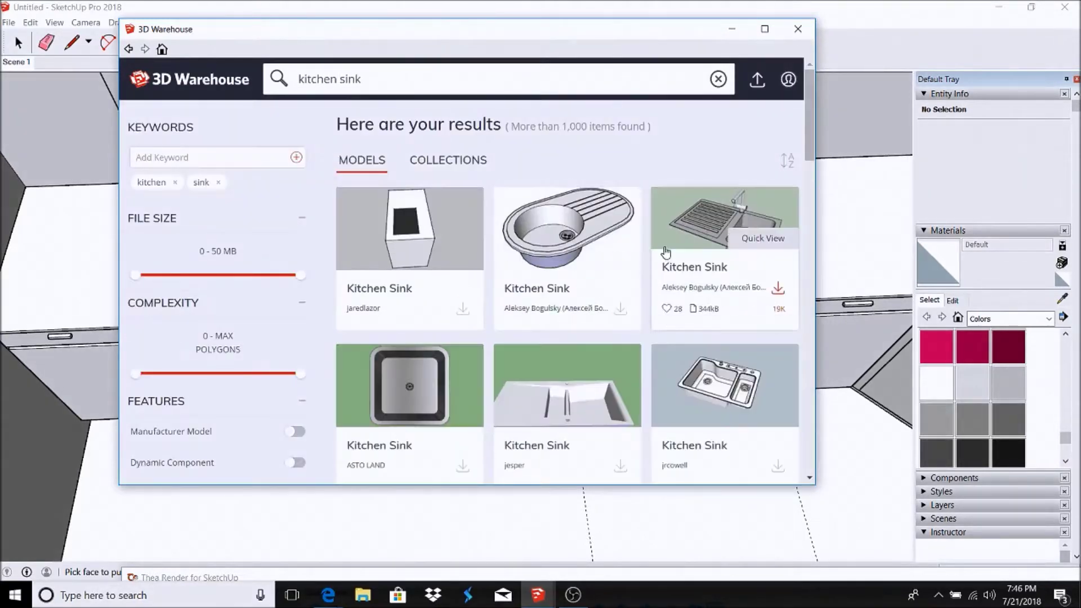
# Open a Kitchen Sink model, download it and load it into the kitchen
pyautogui.scroll(-3, 660, 250)
pyautogui.scroll(-1, 658, 249)
pyautogui.scroll(-3, 657, 248)
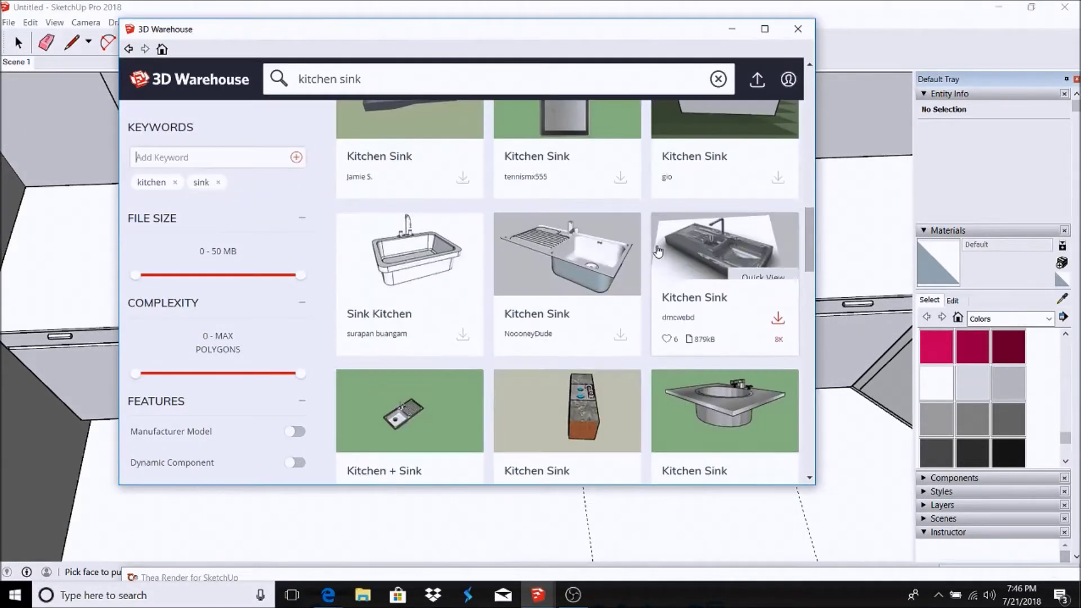
pyautogui.scroll(-3, 656, 248)
pyautogui.scroll(-3, 608, 264)
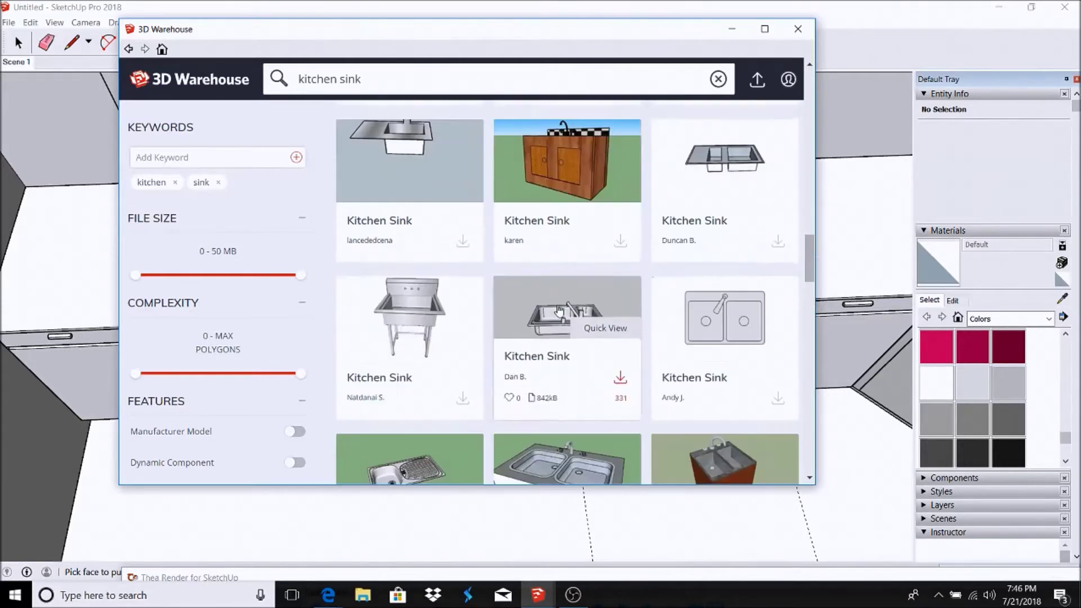
pyautogui.scroll(-3, 564, 284)
pyautogui.click(723, 423)
pyautogui.scroll(-5, 562, 338)
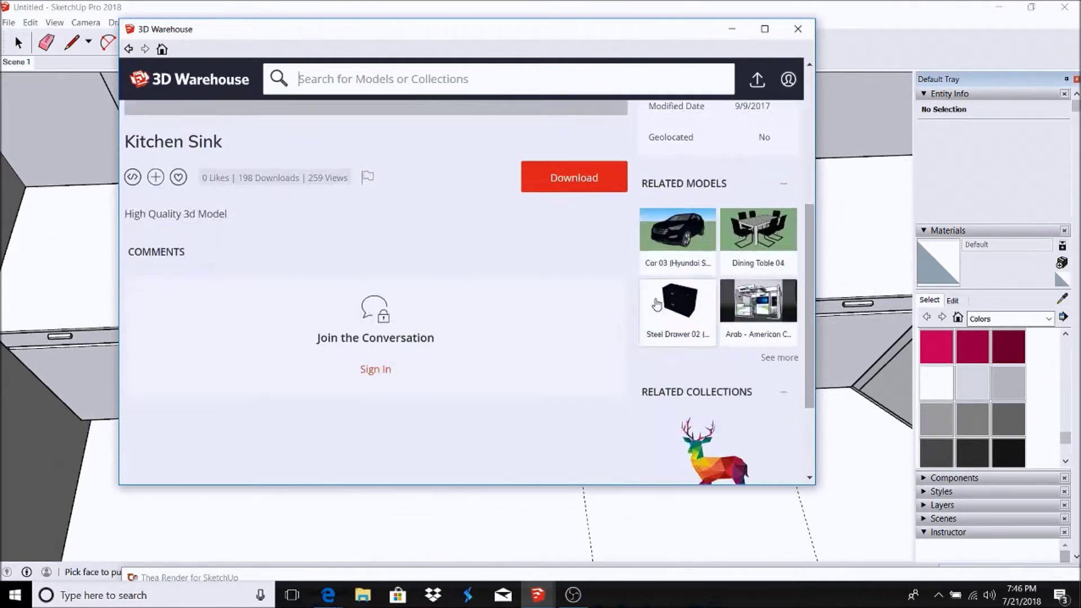
pyautogui.scroll(5, 563, 338)
pyautogui.click(574, 459)
pyautogui.click(413, 291)
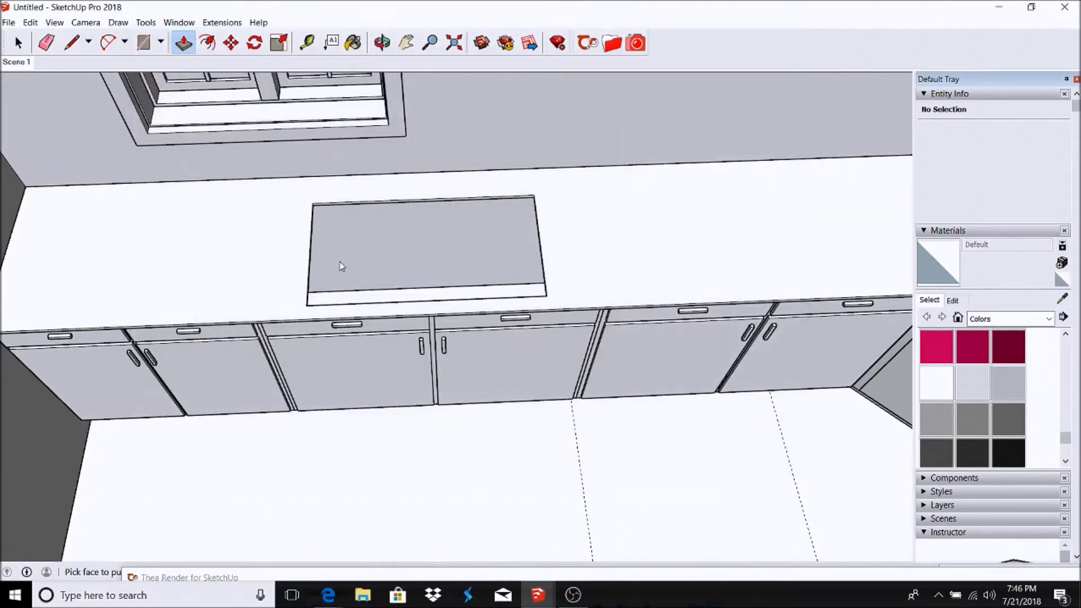
# Move the downloaded sink into position on the countertop
pyautogui.scroll(3, 222, 244)
pyautogui.press('m')
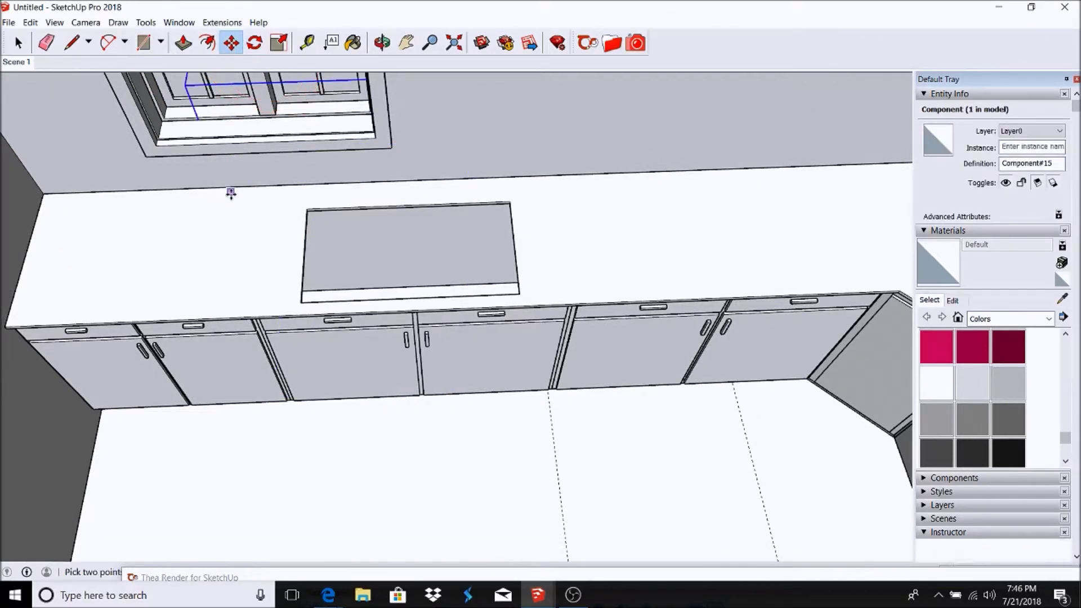
pyautogui.click(229, 193)
pyautogui.scroll(5, 413, 179)
pyautogui.scroll(3, 698, 470)
pyautogui.scroll(2, 682, 472)
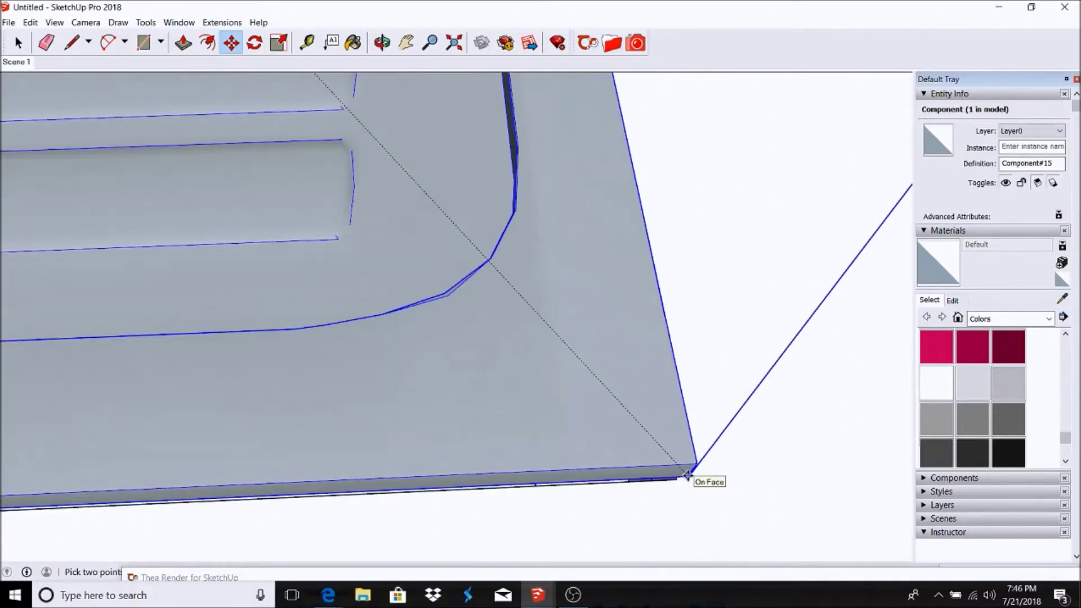
pyautogui.scroll(-2, 687, 465)
pyautogui.scroll(-2, 700, 458)
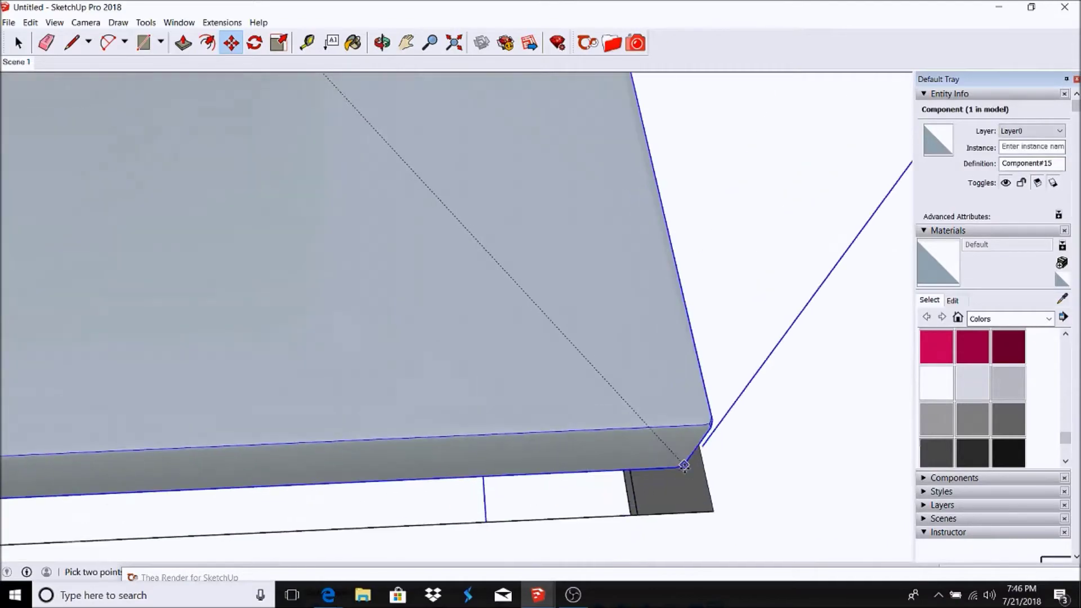
pyautogui.scroll(-3, 716, 447)
pyautogui.scroll(-3, 733, 386)
pyautogui.scroll(-2, 563, 338)
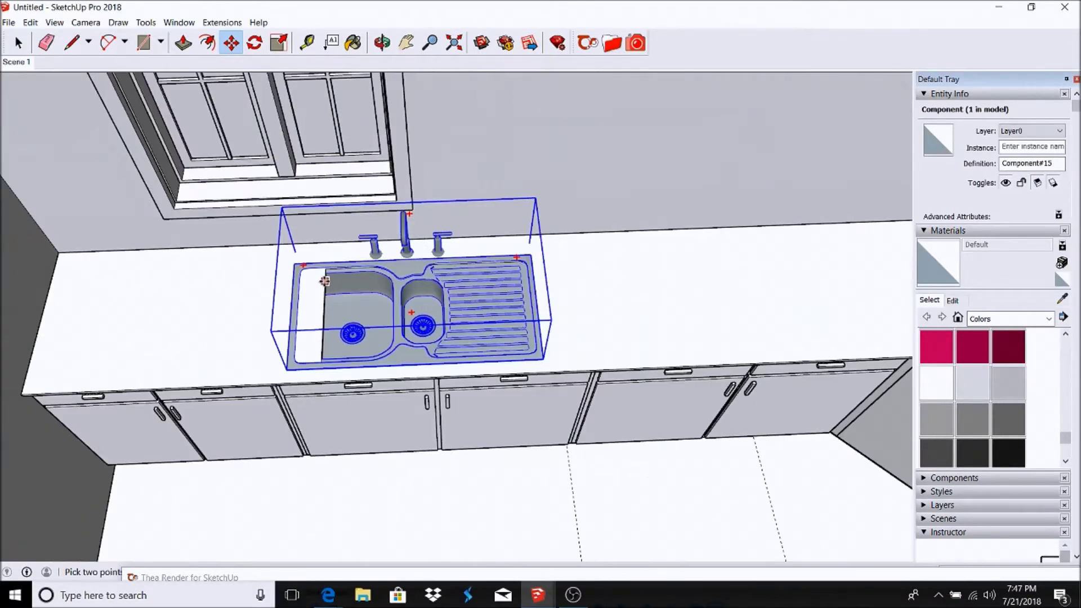
pyautogui.scroll(3, 495, 282)
pyautogui.scroll(2, 448, 240)
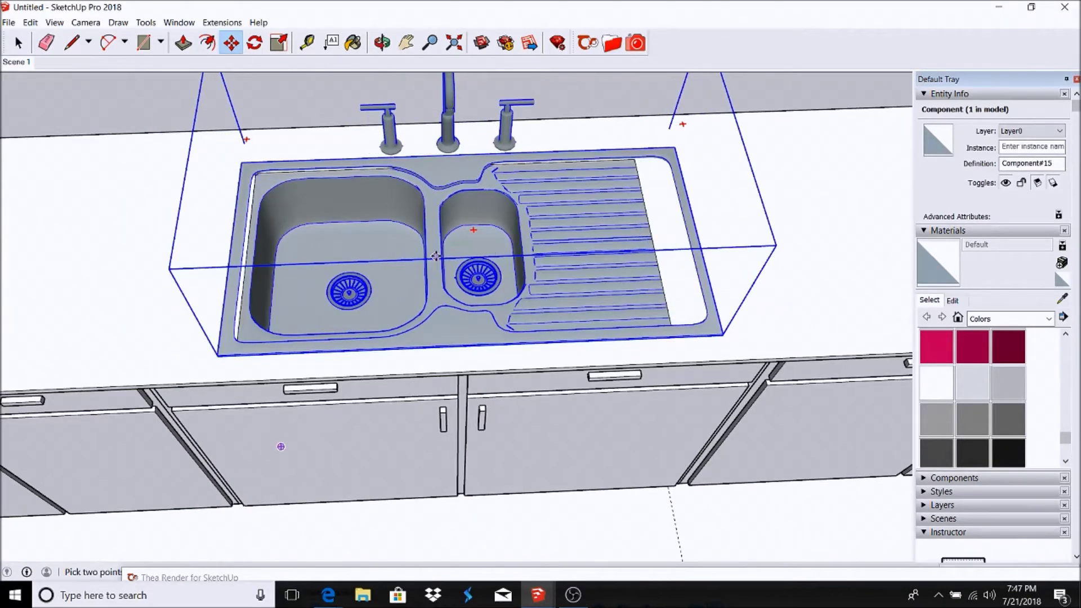
pyautogui.scroll(3, 619, 315)
pyautogui.scroll(3, 716, 363)
# Push/Pull to finish setting the sink into the countertop
pyautogui.press('p')
pyautogui.scroll(-2, 716, 363)
pyautogui.scroll(-2, 623, 364)
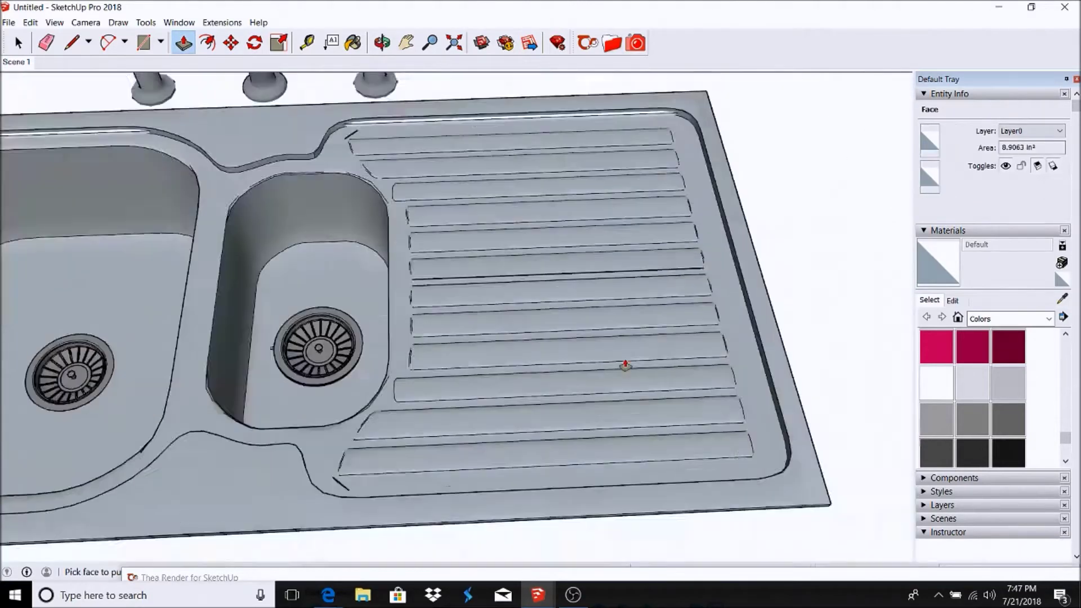
pyautogui.scroll(3, 492, 193)
pyautogui.scroll(-1, 610, 257)
pyautogui.scroll(3, 56, 259)
pyautogui.scroll(-3, 234, 277)
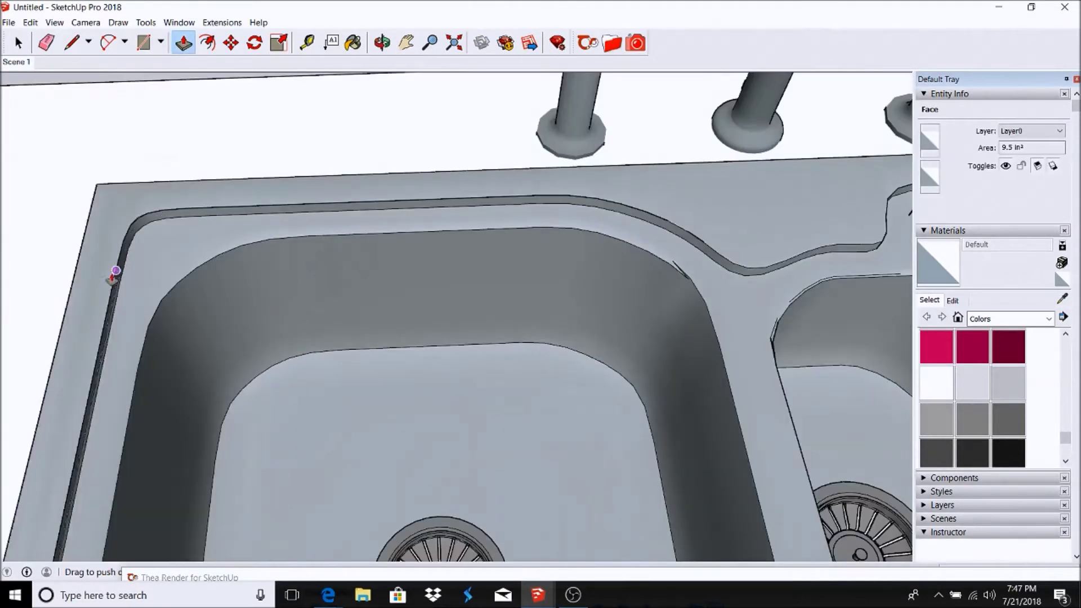
pyautogui.scroll(-4, 302, 181)
# Return to the Scene 1 view, cancel the accidental window move, and orbit above the cabinets
pyautogui.click(23, 62)
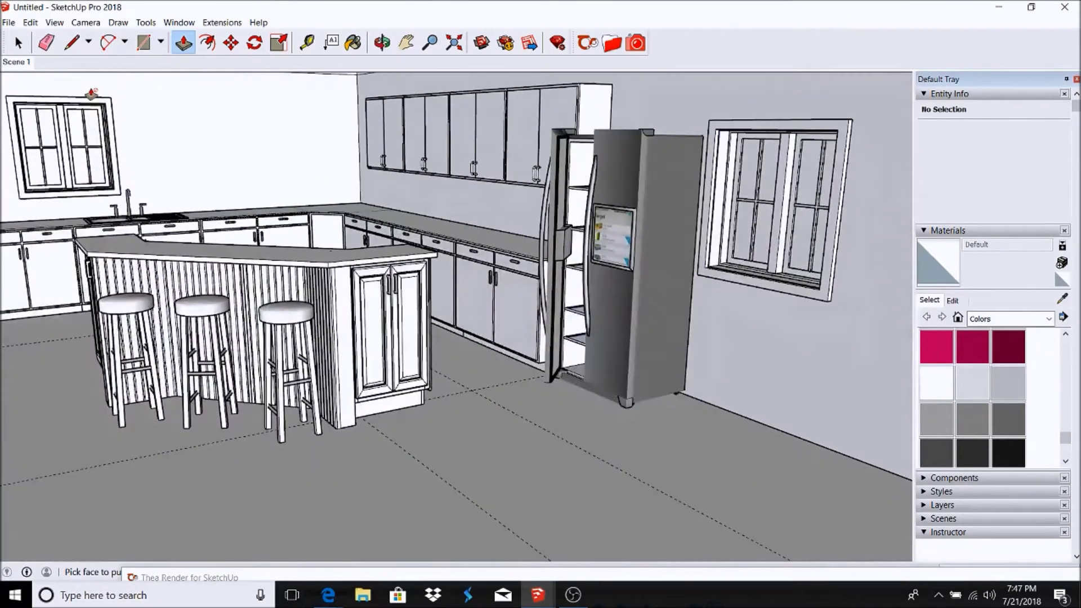
pyautogui.press('space')
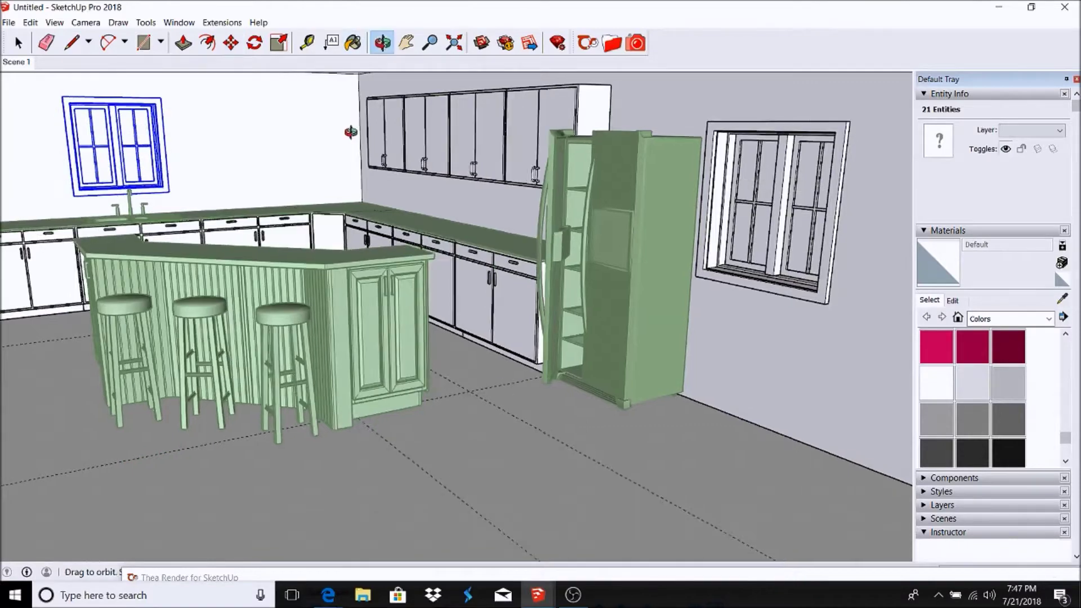
pyautogui.moveTo(358, 122); pyautogui.dragTo(212, 244, button='middle')
pyautogui.scroll(5, 212, 243)
pyautogui.press('space')
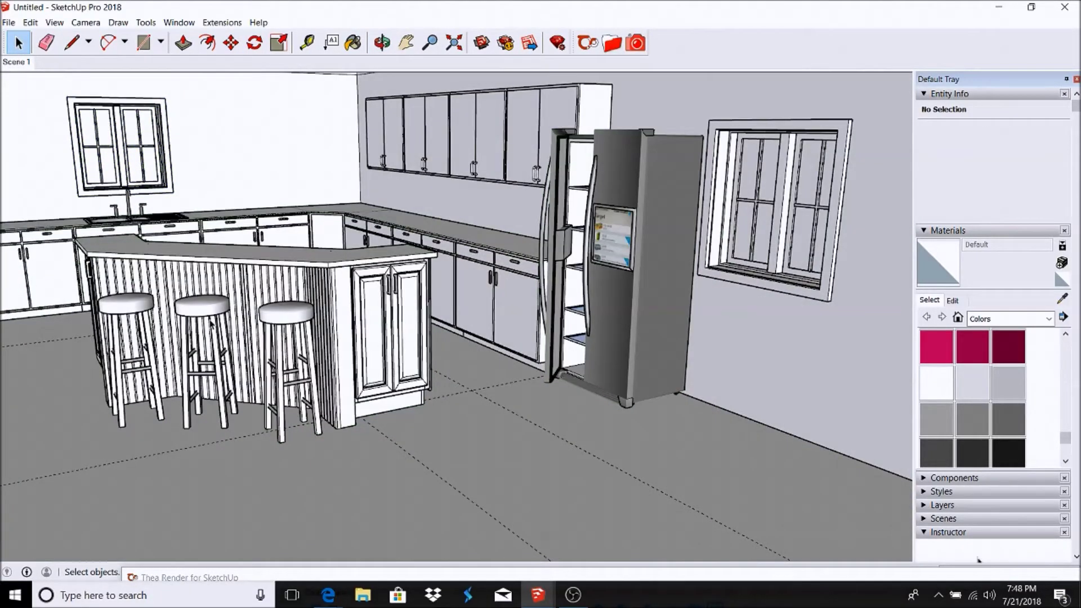
pyautogui.moveTo(313, 113); pyautogui.dragTo(392, 314, button='middle')
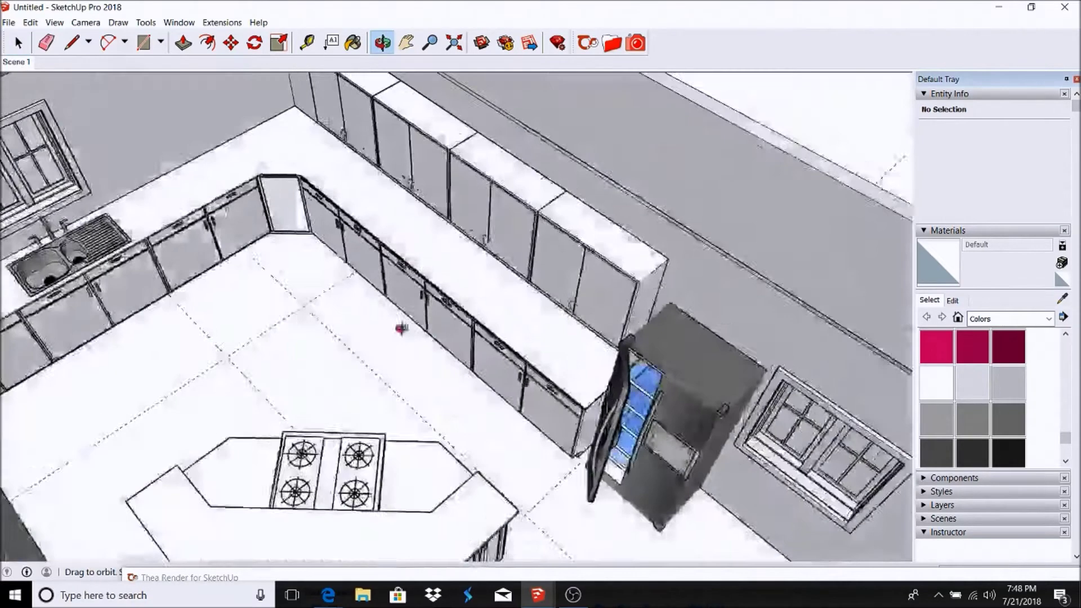
# Copy an upper cabinet, rotate it 90° and slide it onto the sink wall
pyautogui.scroll(5, 550, 258)
pyautogui.click(551, 258)
pyautogui.click(29, 22)
pyautogui.click(64, 109)
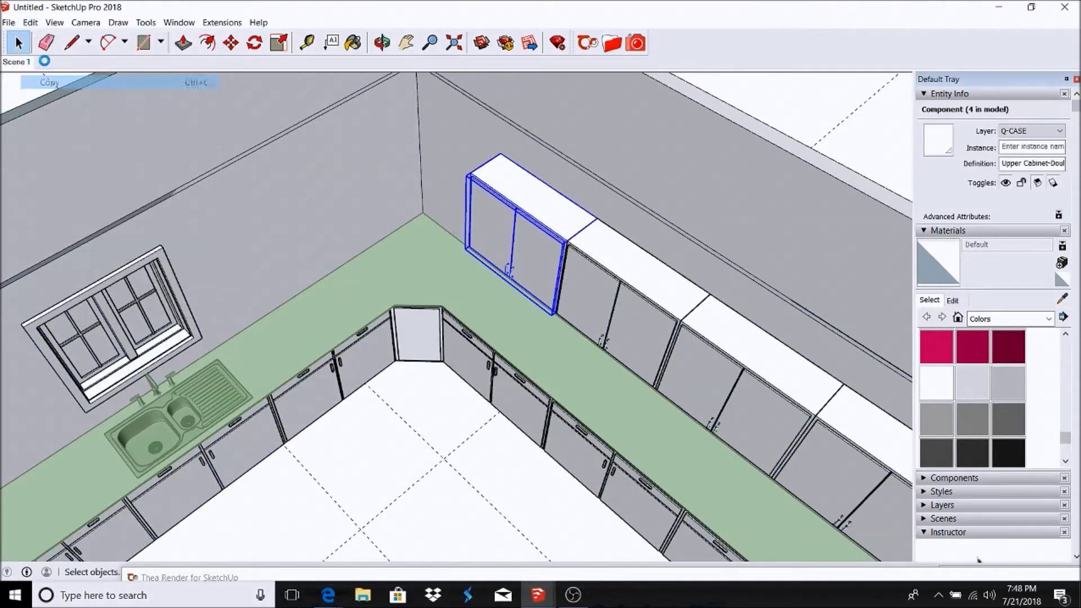
pyautogui.click(431, 244)
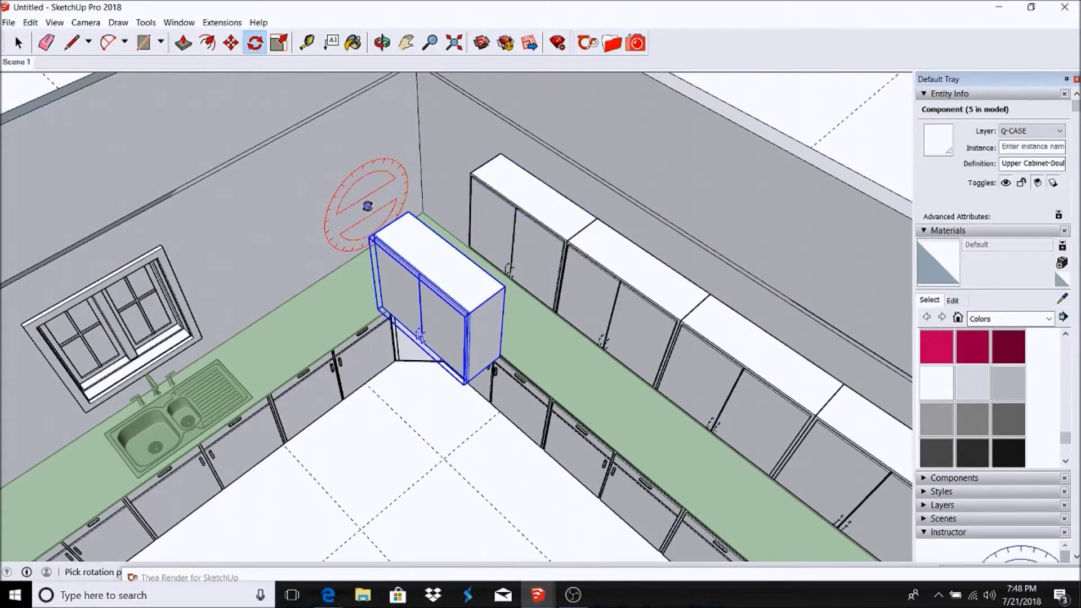
pyautogui.click(415, 217)
pyautogui.click(438, 85)
pyautogui.press('m')
pyautogui.scroll(3, 438, 85)
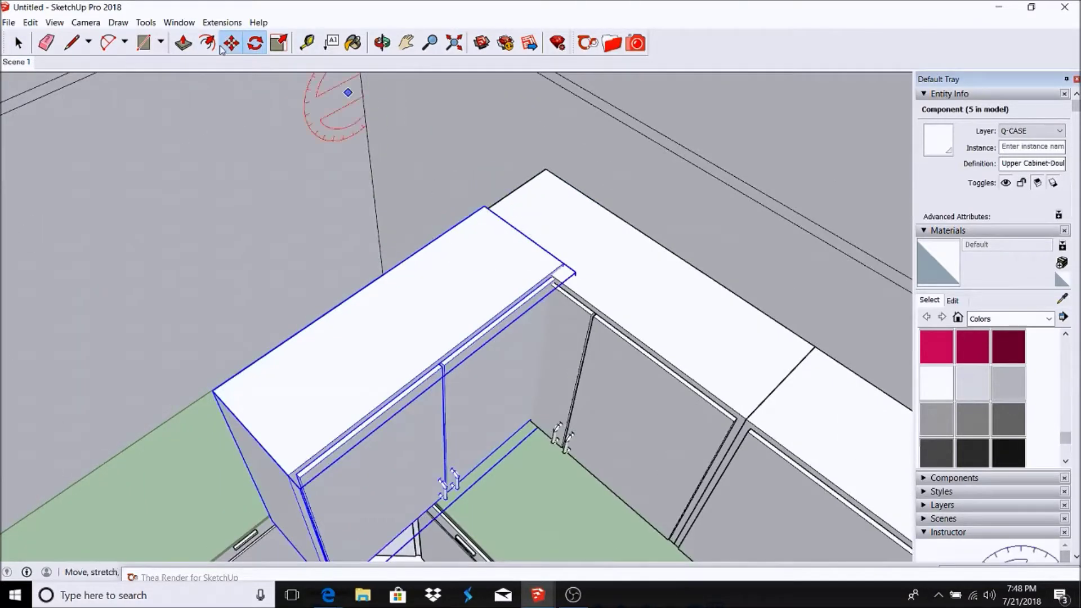
pyautogui.scroll(-2, 509, 148)
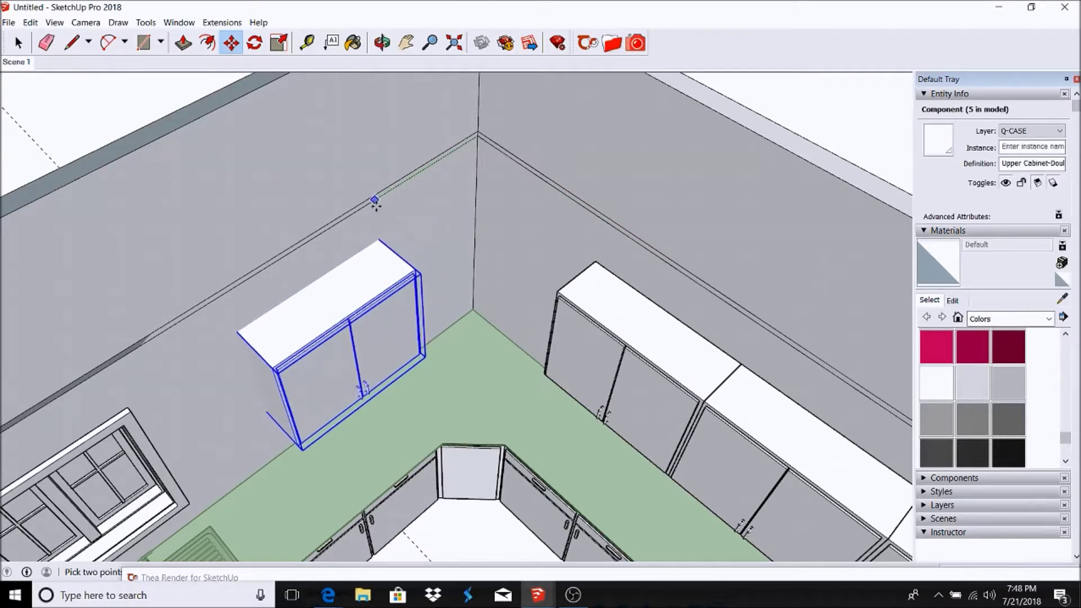
pyautogui.click(373, 201)
pyautogui.scroll(-1, 19, 149)
# Paste a second cabinet copy in place and move it to the window's other side
pyautogui.click(30, 23)
pyautogui.click(67, 109)
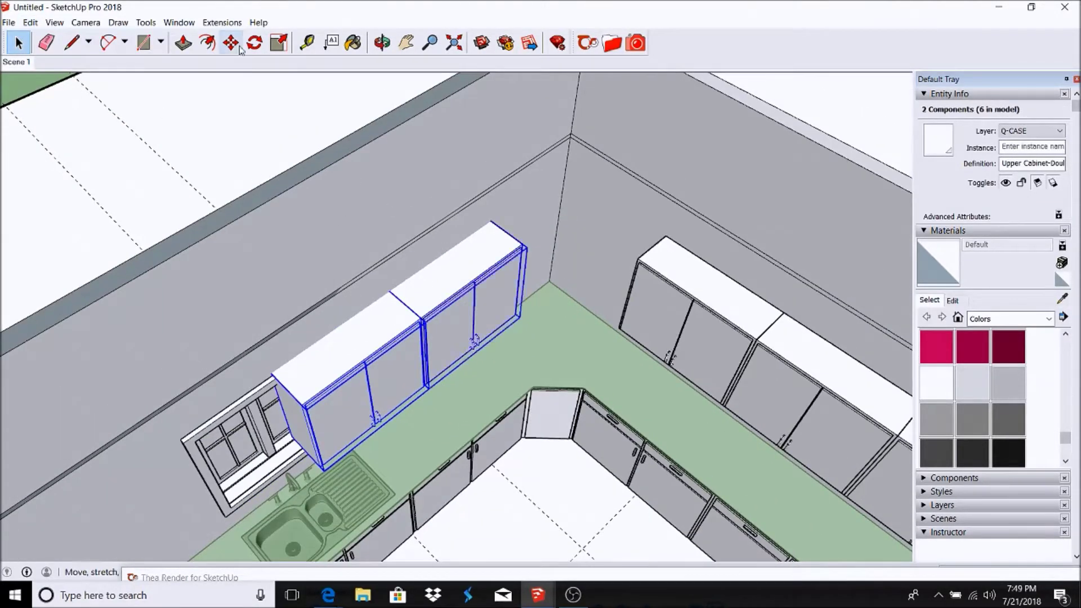
pyautogui.scroll(-1, 403, 243)
pyautogui.click(31, 23)
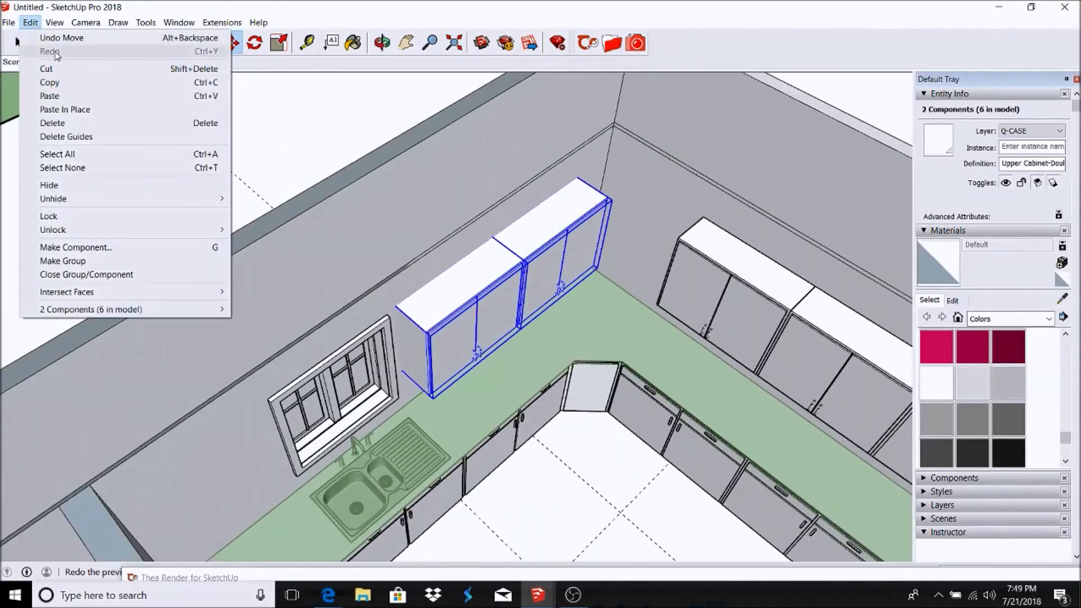
pyautogui.press('m')
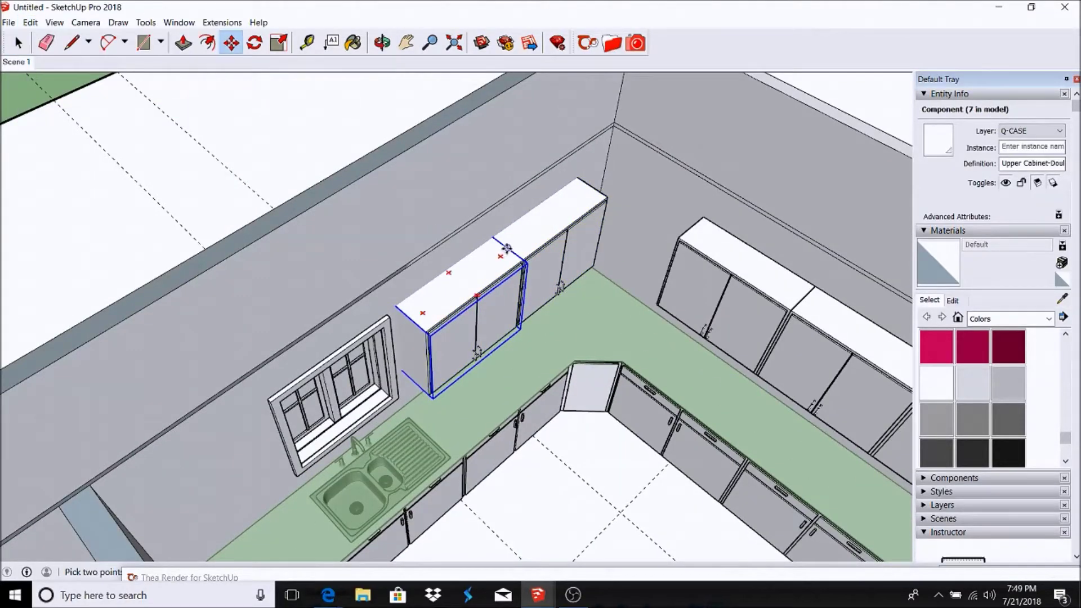
pyautogui.click(398, 307)
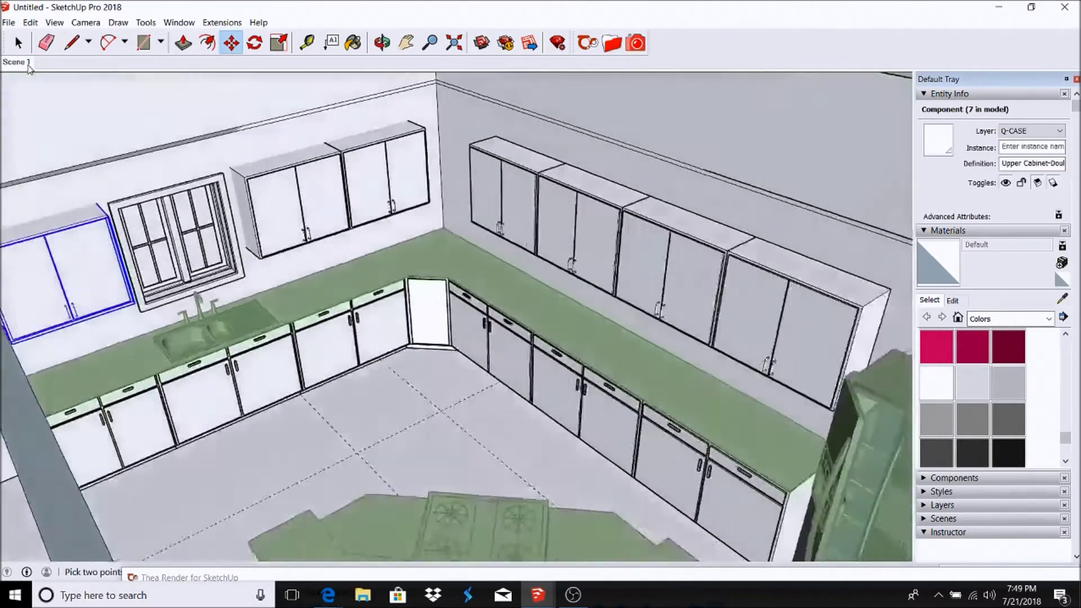
pyautogui.press('space')
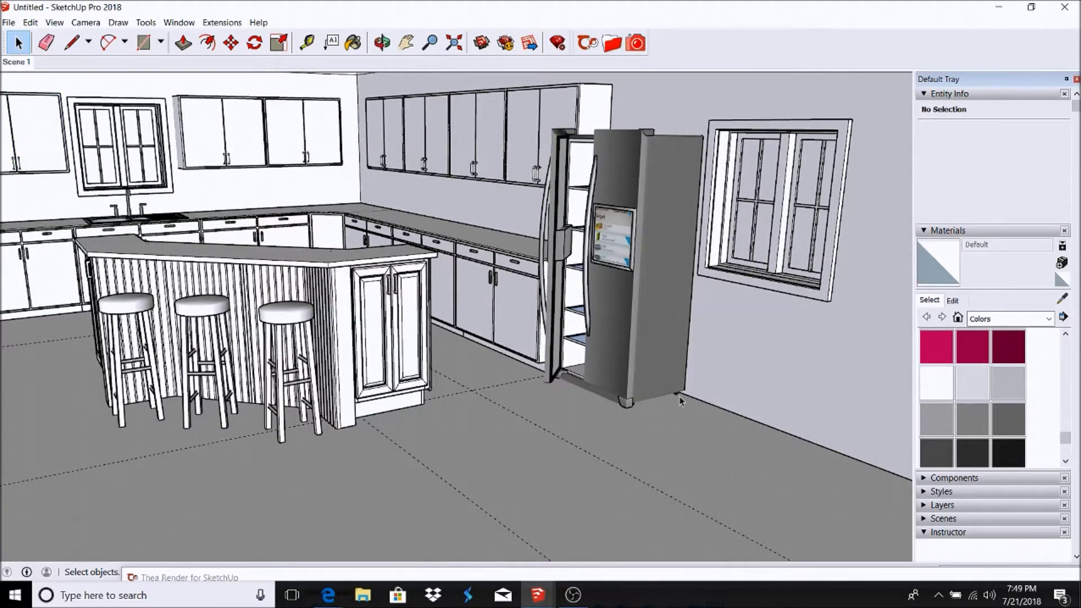
# Search 3D Warehouse for 'kitchen table'
pyautogui.click(9, 23)
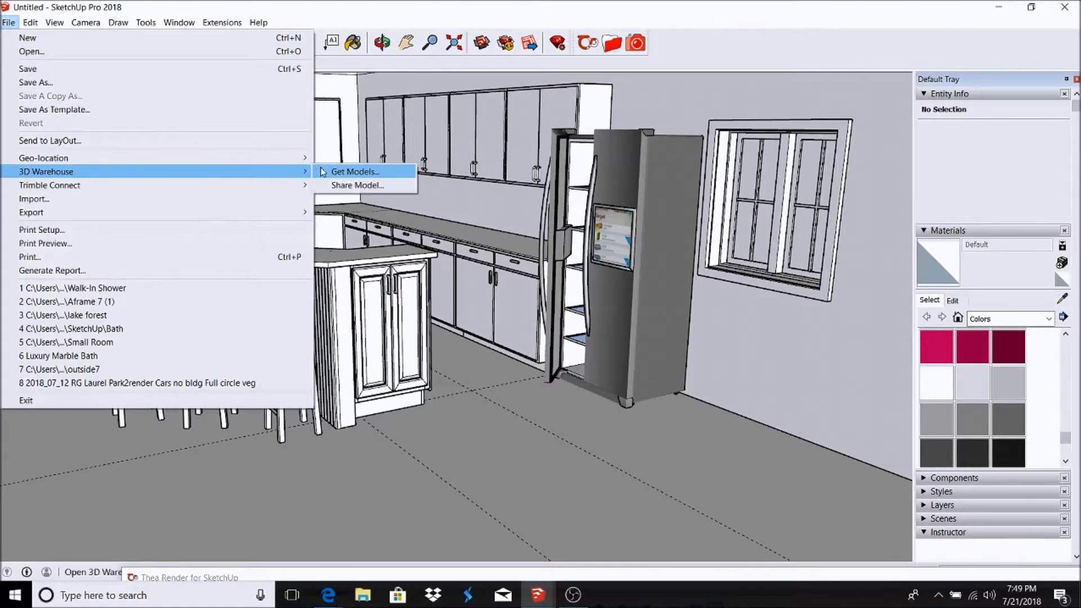
pyautogui.click(349, 169)
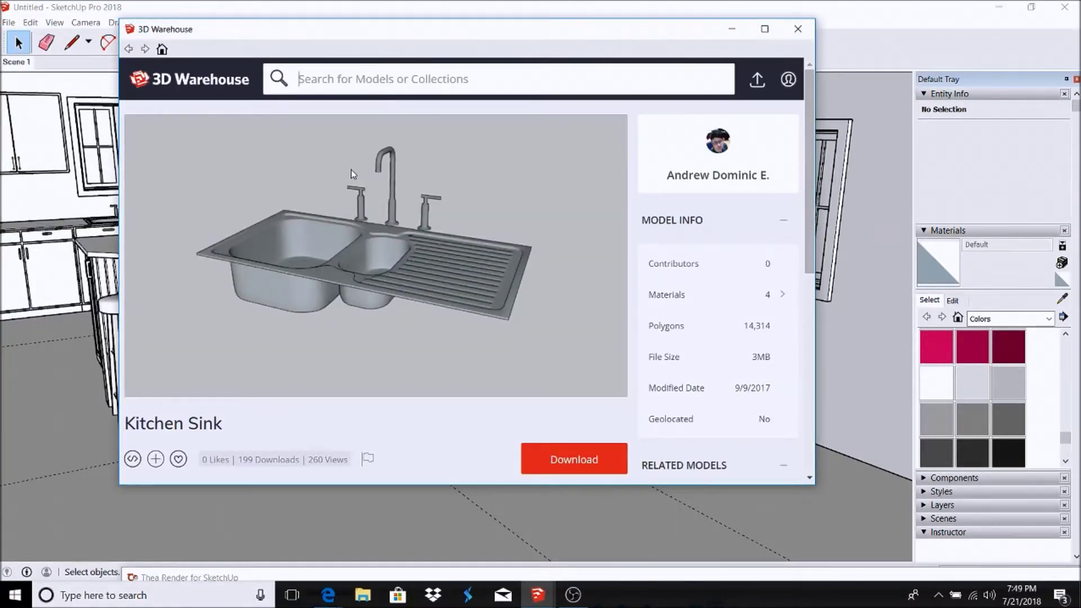
pyautogui.write('kitchen table')
pyautogui.press('Return')
# Download the black table set and load it into the model
pyautogui.scroll(-4, 420, 224)
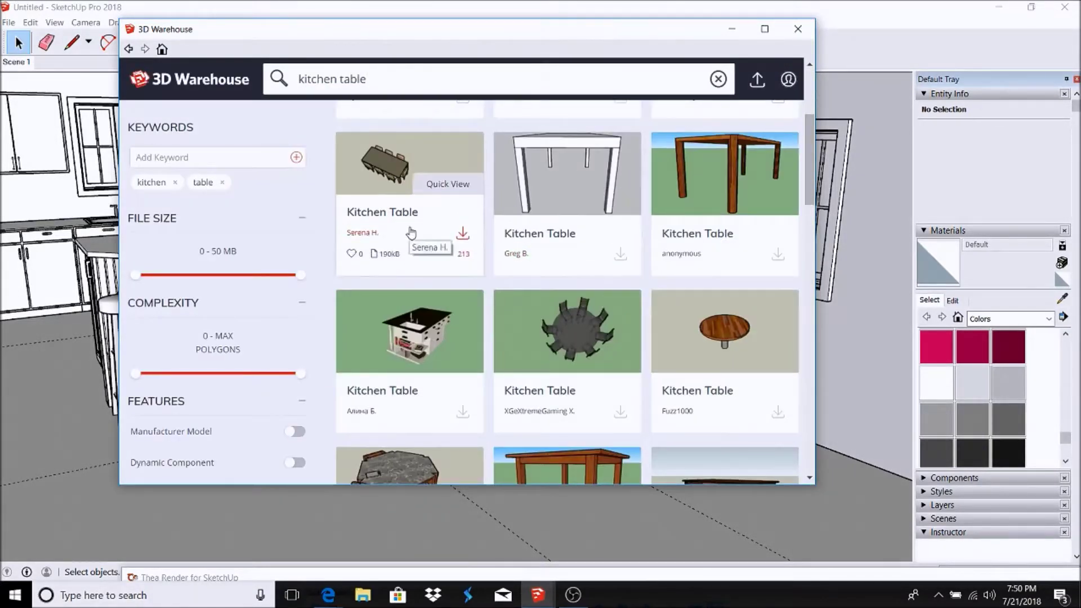
pyautogui.scroll(-2, 420, 224)
pyautogui.scroll(-3, 420, 224)
pyautogui.scroll(-3, 419, 224)
pyautogui.scroll(-3, 420, 224)
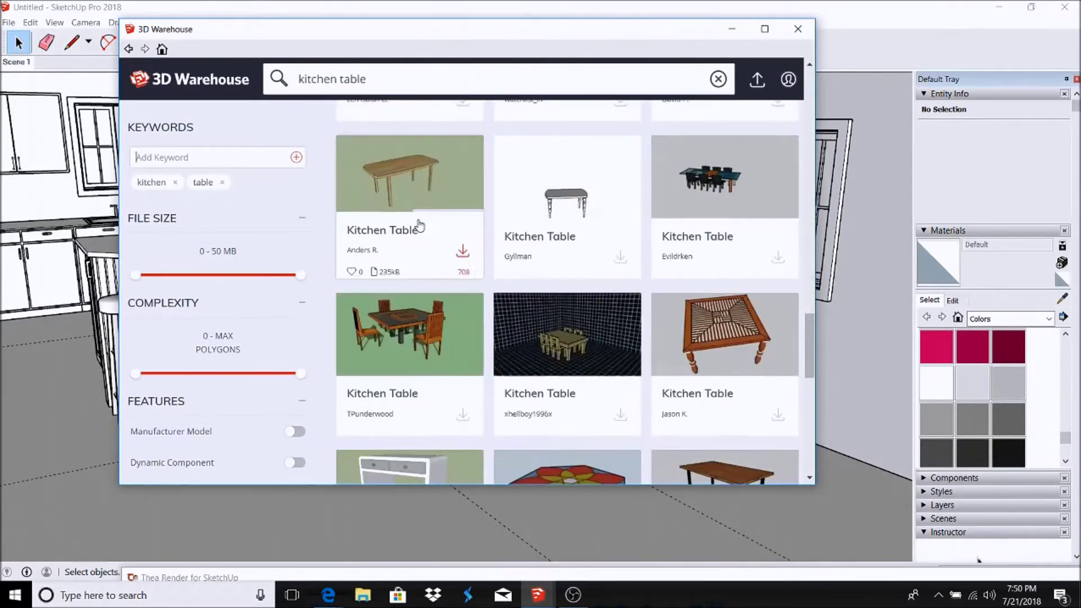
pyautogui.scroll(-3, 419, 225)
pyautogui.scroll(-3, 422, 219)
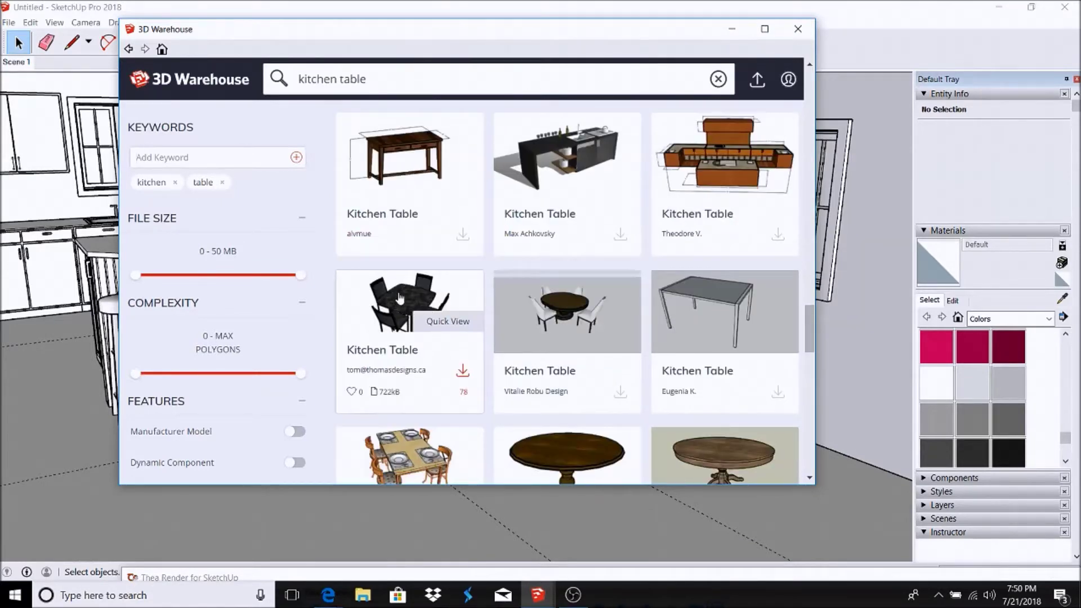
pyautogui.click(401, 298)
pyautogui.click(574, 460)
pyautogui.click(459, 290)
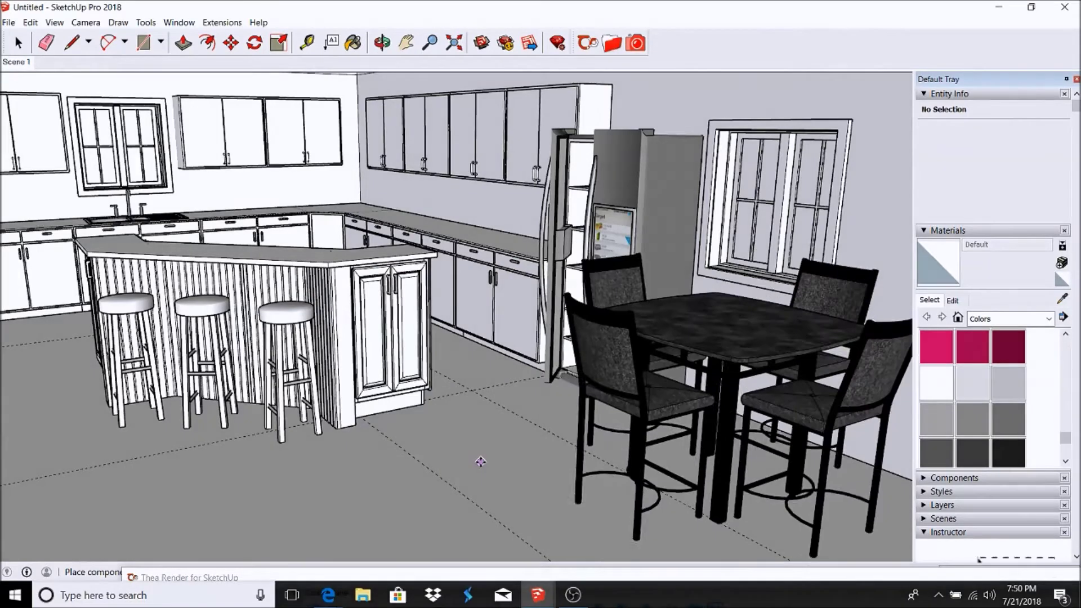
# Place the black table set on the floor right of the island, then select the whole model
pyautogui.click(484, 462)
pyautogui.press('space')
pyautogui.hotkey('ctrl', 'a')
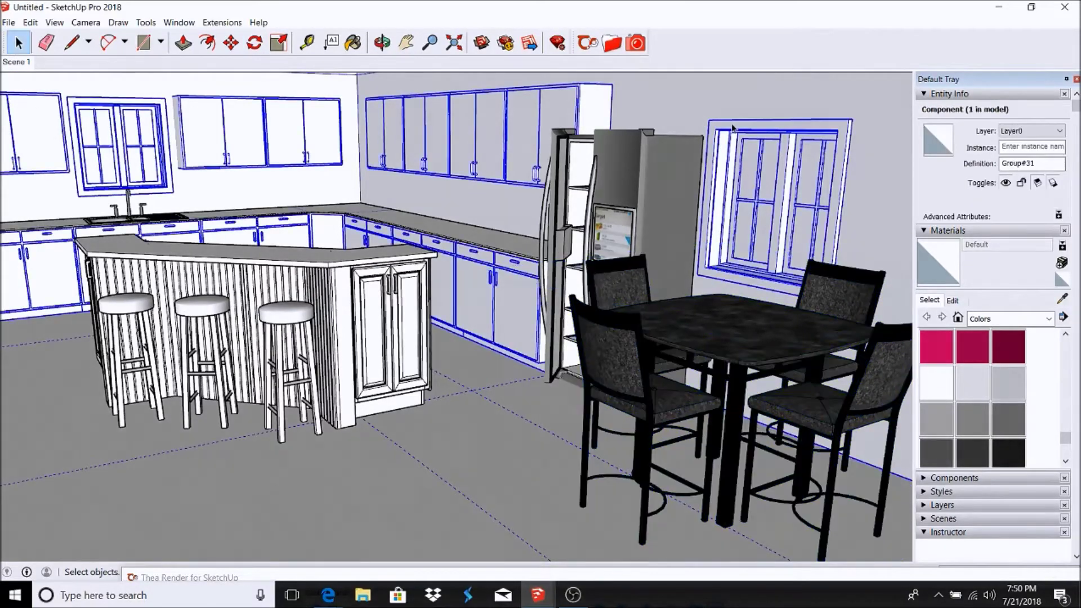
pyautogui.click(232, 48)
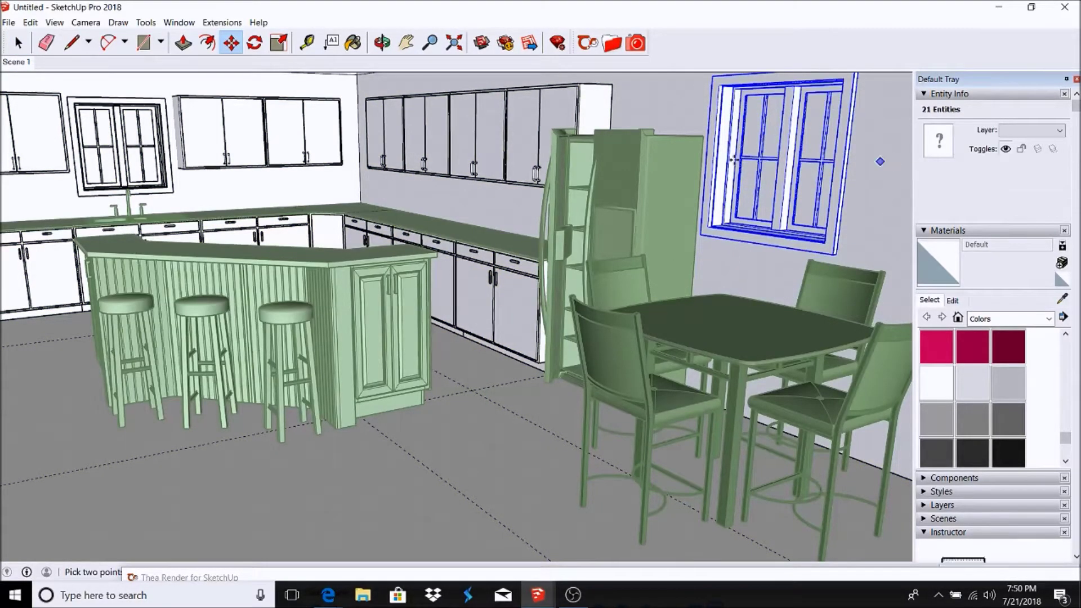
pyautogui.press('space')
pyautogui.hotkey('ctrl', 't')
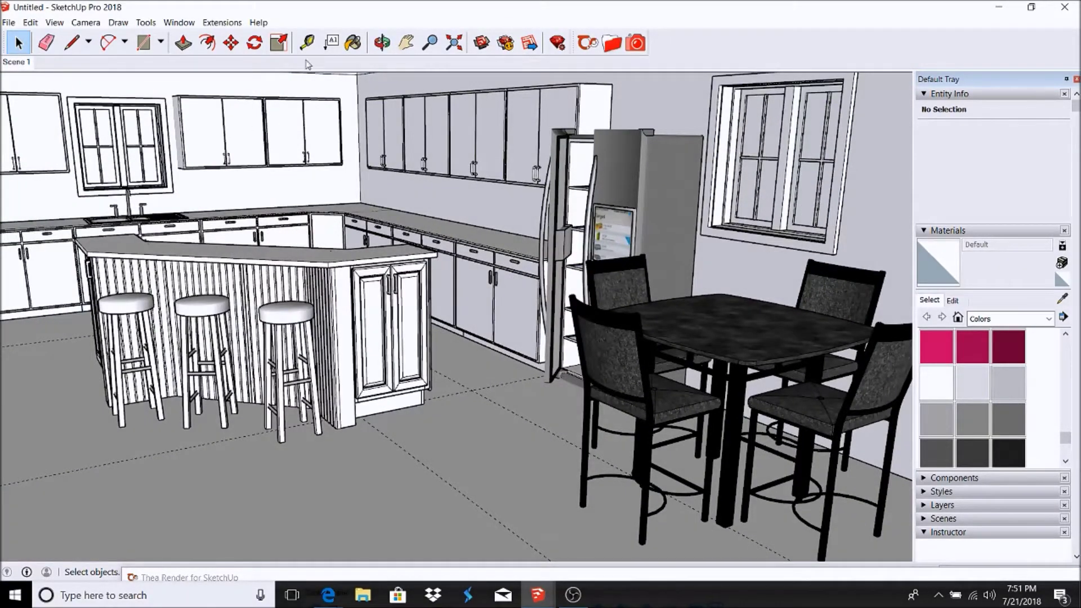
pyautogui.scroll(3, 337, 281)
pyautogui.hotkey('ctrl', 'a')
# Paint the stool seats with a cream leather material from the Thea Cloth (61-68) list
pyautogui.scroll(5, 616, 148)
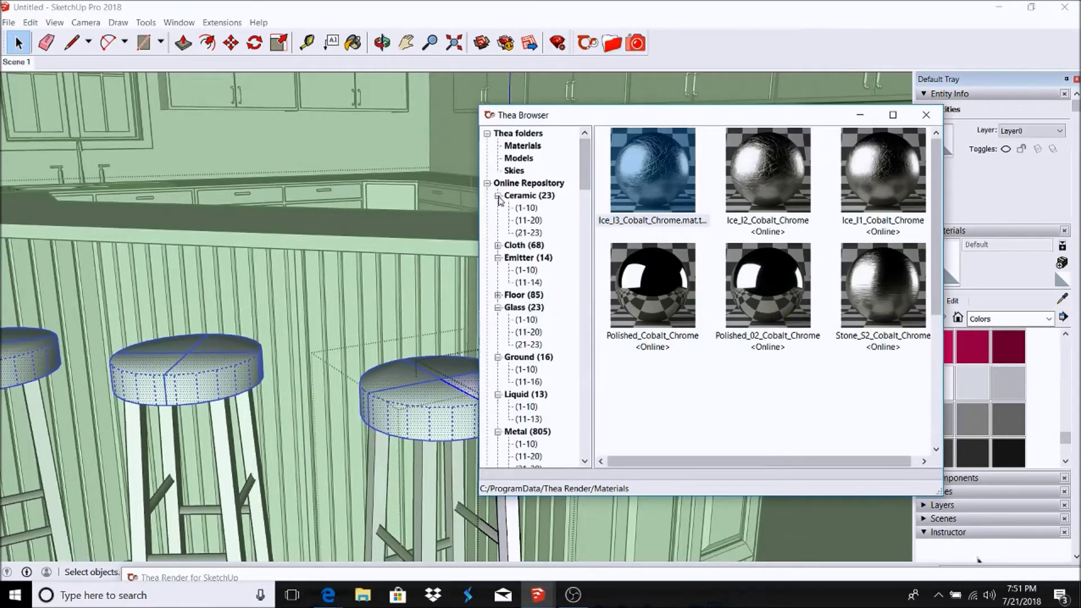
pyautogui.click(498, 245)
pyautogui.click(528, 331)
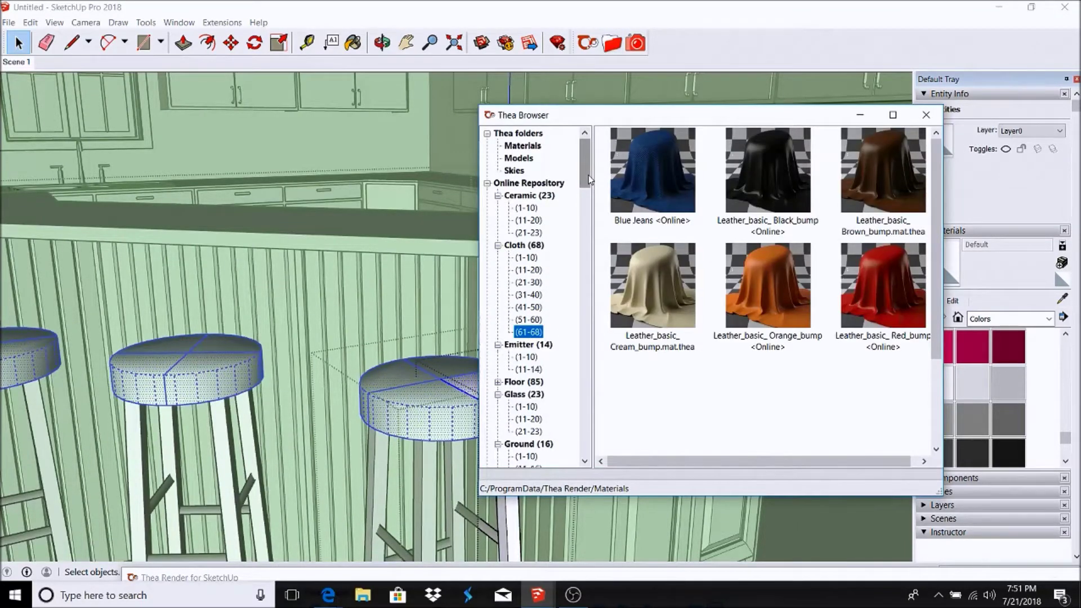
pyautogui.click(652, 285)
pyautogui.click(444, 397)
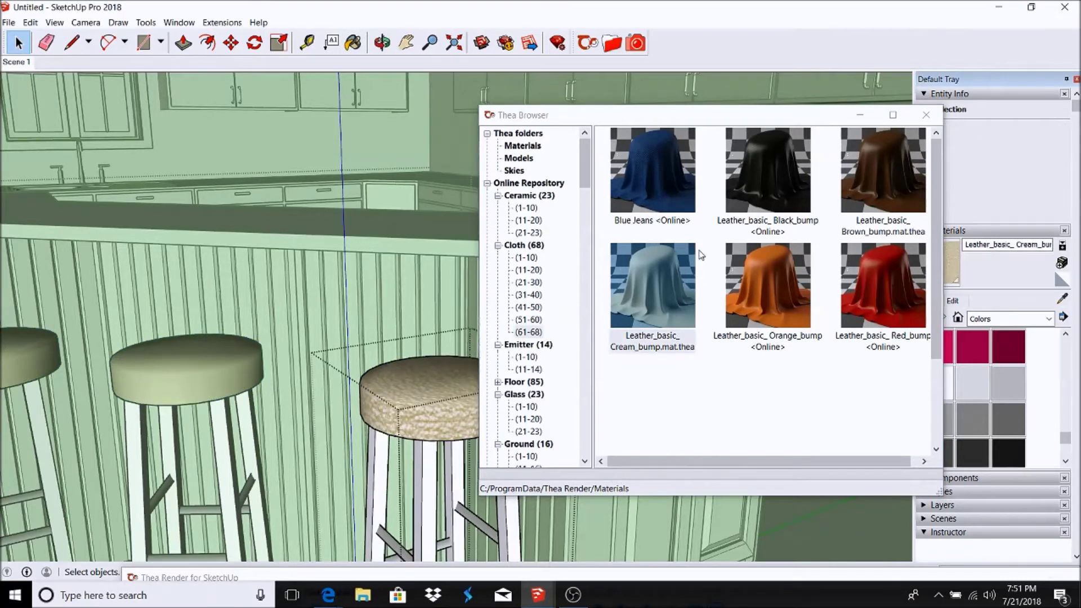
# Download the 4x4_leather_10 Thea material and paint the stool legs with it
pyautogui.click(532, 319)
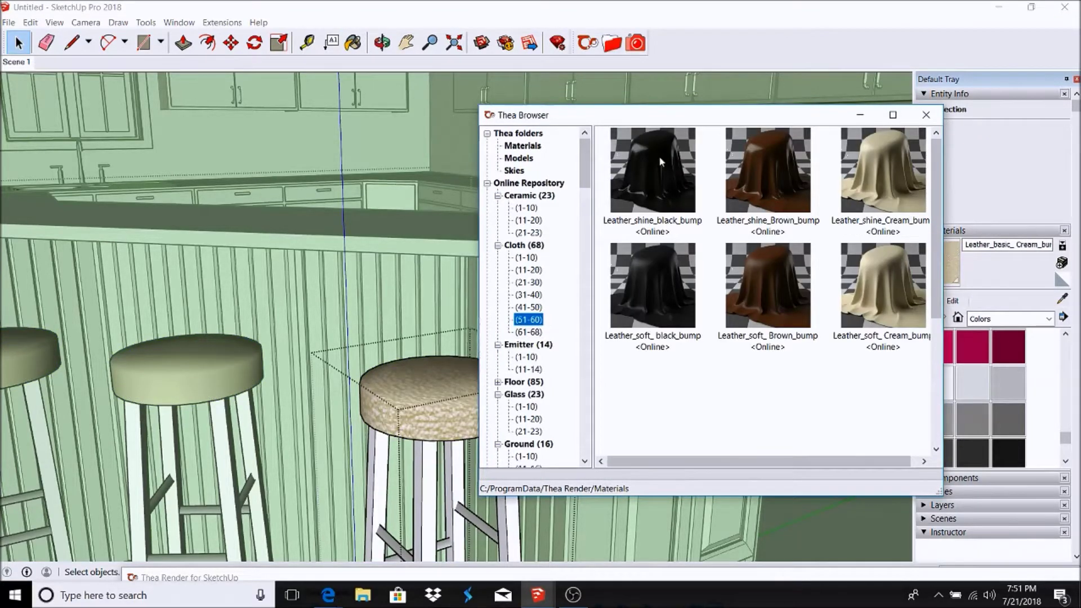
pyautogui.scroll(-3, 812, 210)
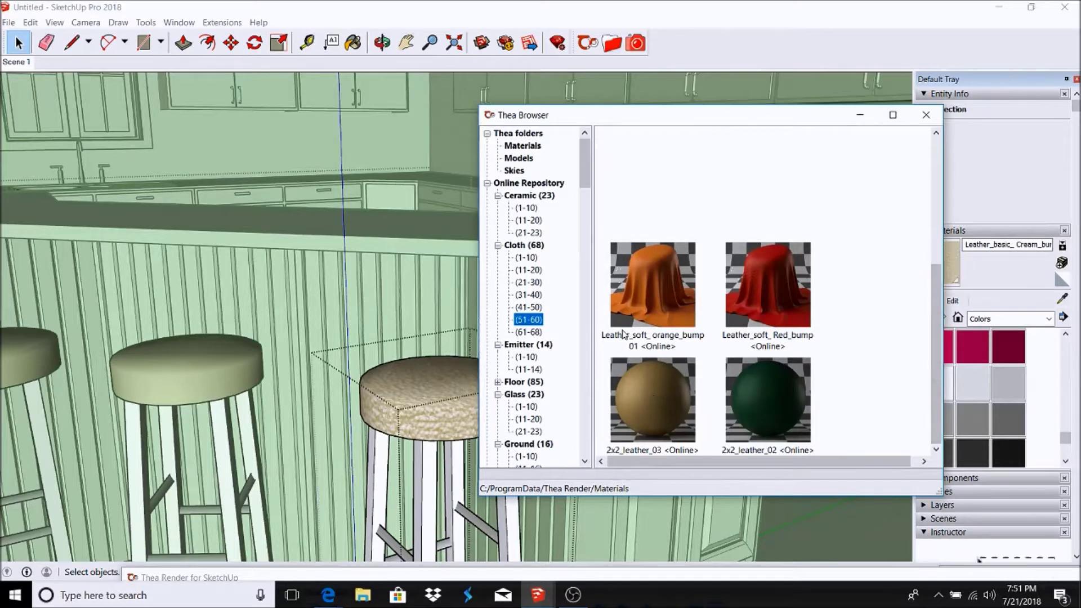
pyautogui.press('Up')
pyautogui.scroll(-3, 934, 211)
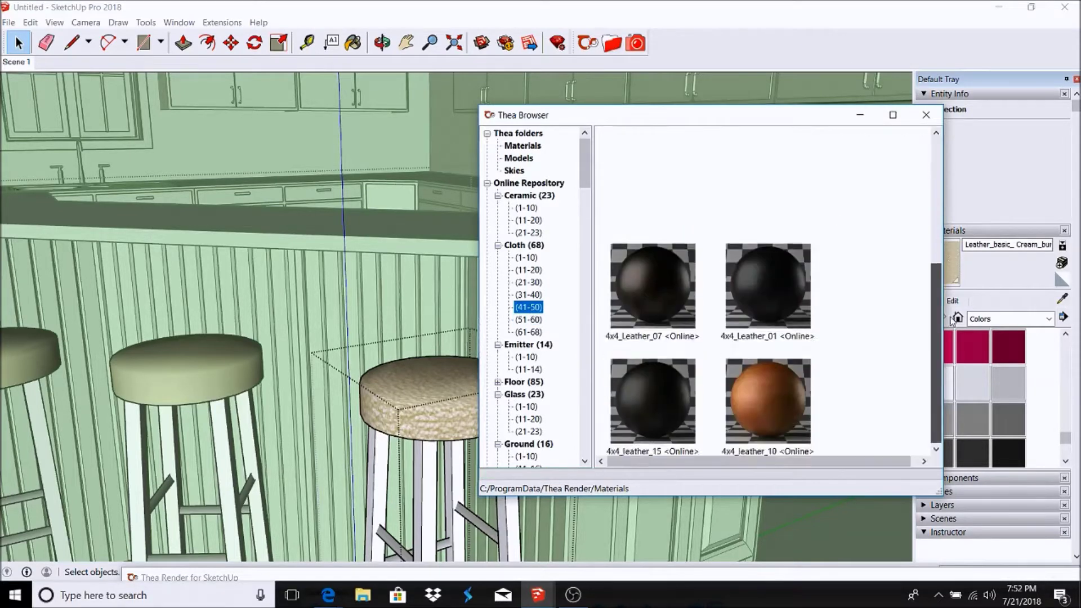
pyautogui.click(776, 404)
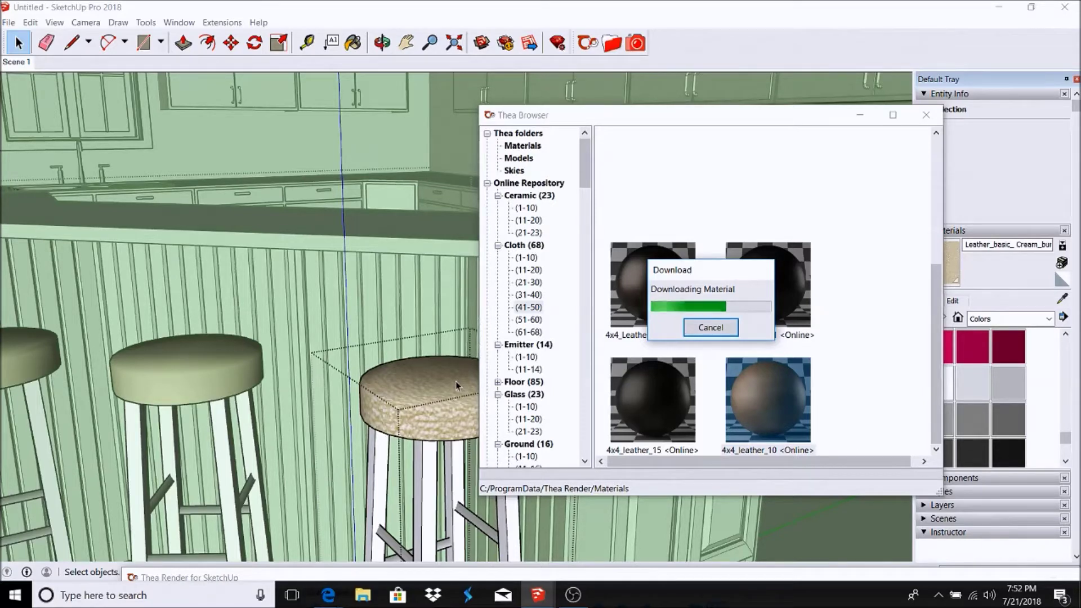
pyautogui.click(430, 374)
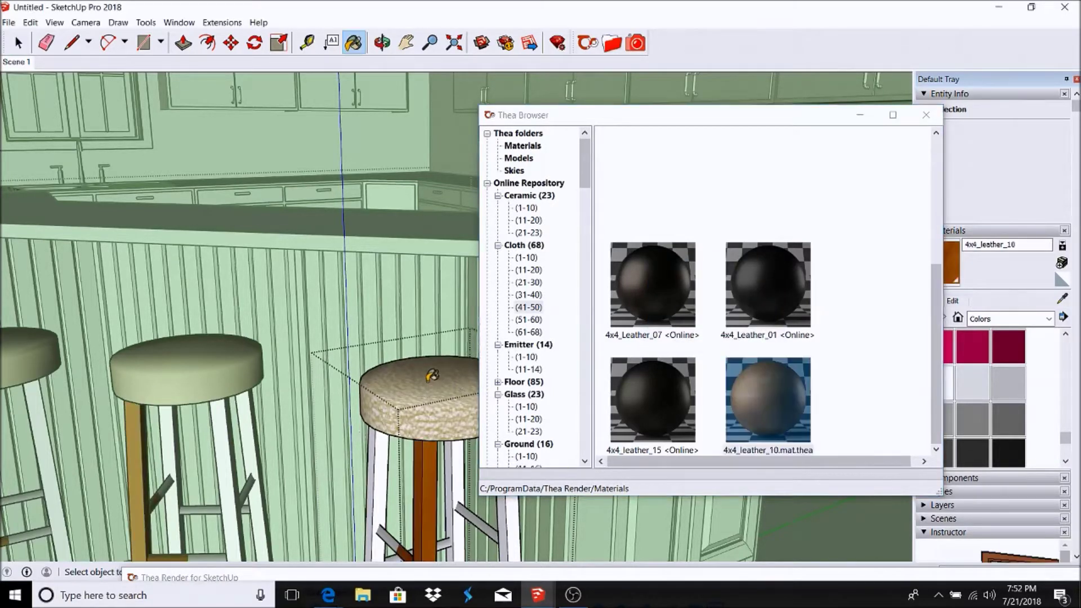
# Select both island cabinet doors inside the island group and browse Wood (71-90) materials
pyautogui.scroll(-1, 405, 418)
pyautogui.press('space')
pyautogui.scroll(-3, 407, 418)
pyautogui.scroll(-2, 408, 418)
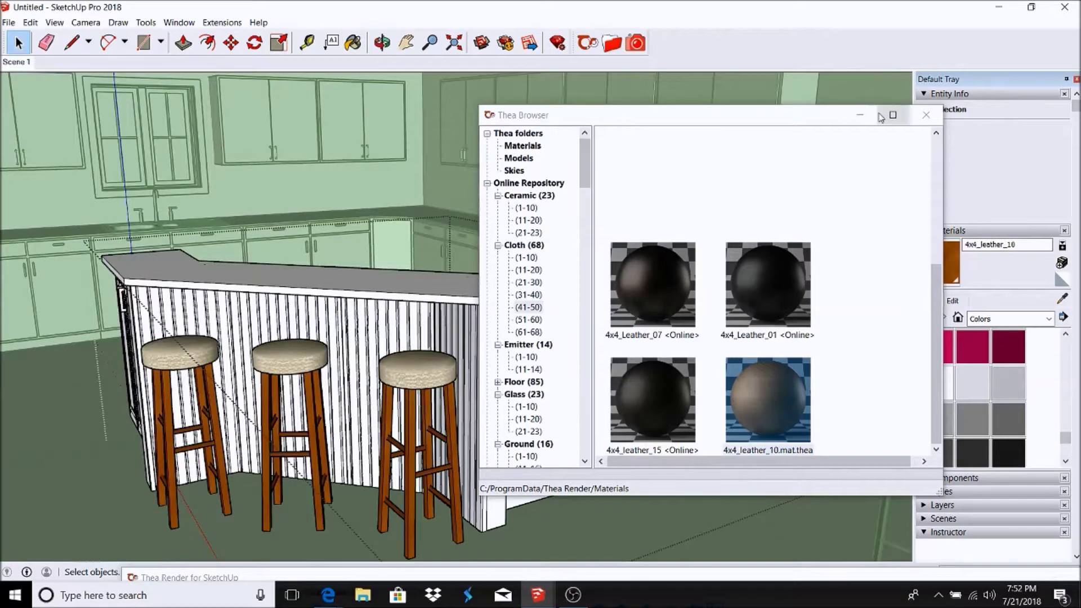
pyautogui.moveTo(563, 115); pyautogui.dragTo(726, 210)
pyautogui.doubleClick(570, 364)
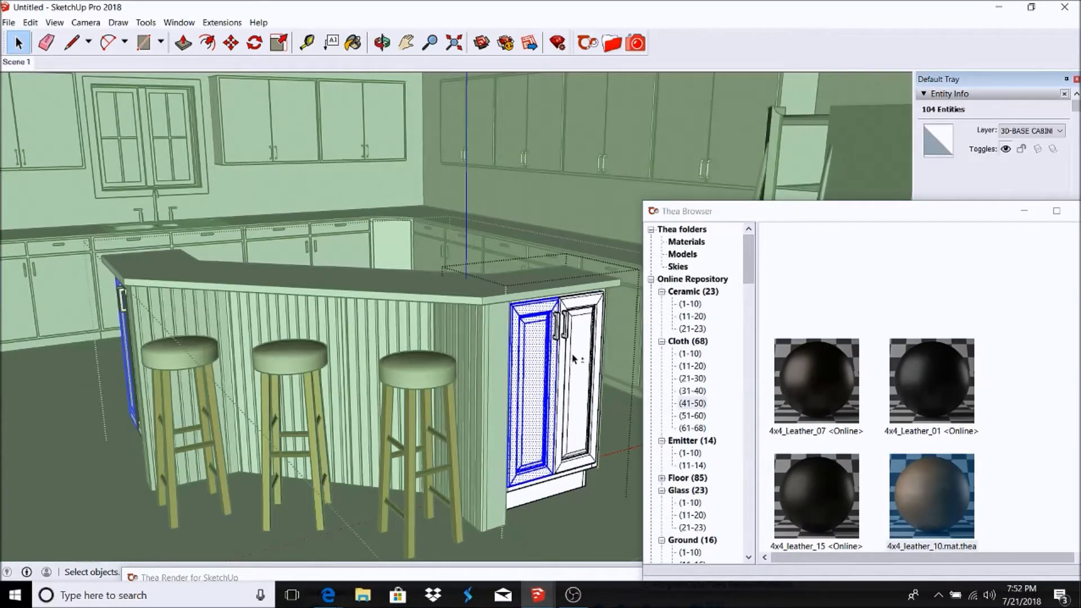
pyautogui.keyDown('shift'); pyautogui.click(590, 371); pyautogui.keyUp('shift')
pyautogui.moveTo(751, 248); pyautogui.dragTo(750, 523)
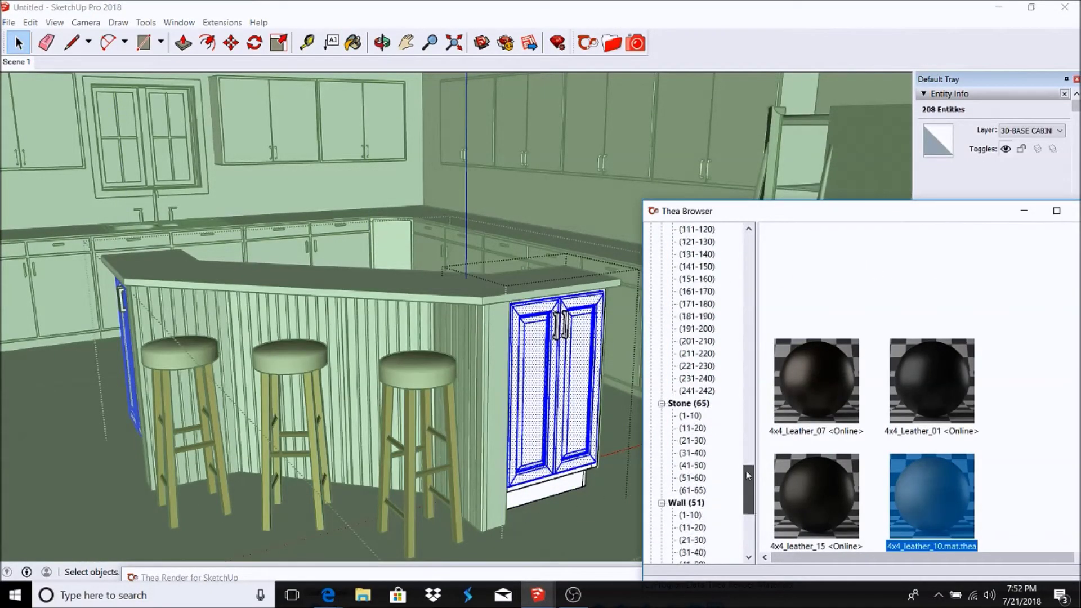
pyautogui.click(698, 452)
pyautogui.click(578, 325)
# Step back through the Wood batches from (51-60) to the first Wood batch
pyautogui.scroll(-5, 980, 302)
pyautogui.press('Up')
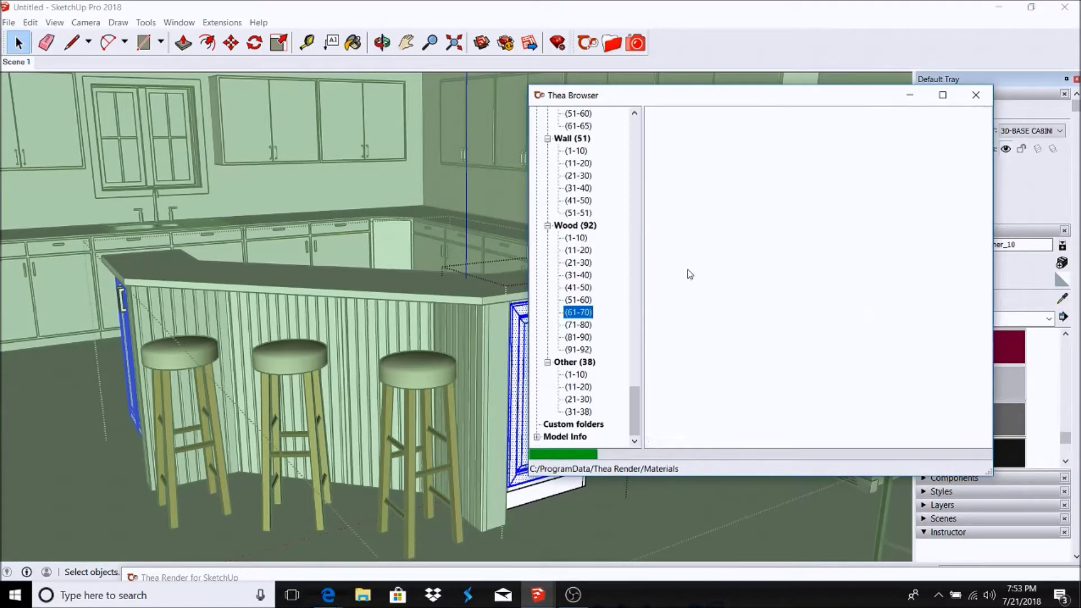
pyautogui.press('Up')
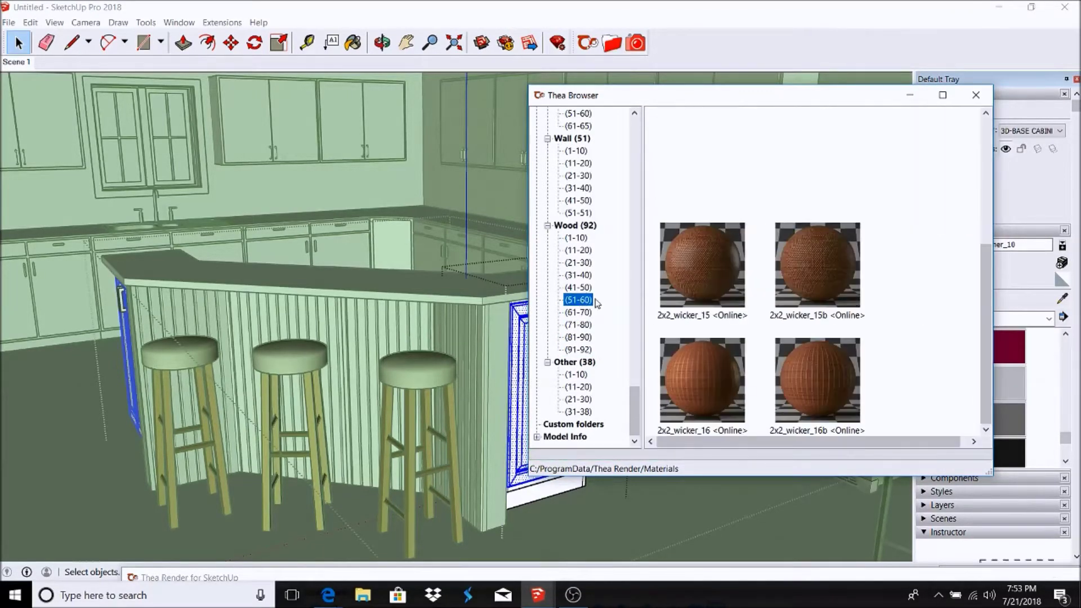
pyautogui.press('Up')
pyautogui.press('Up')
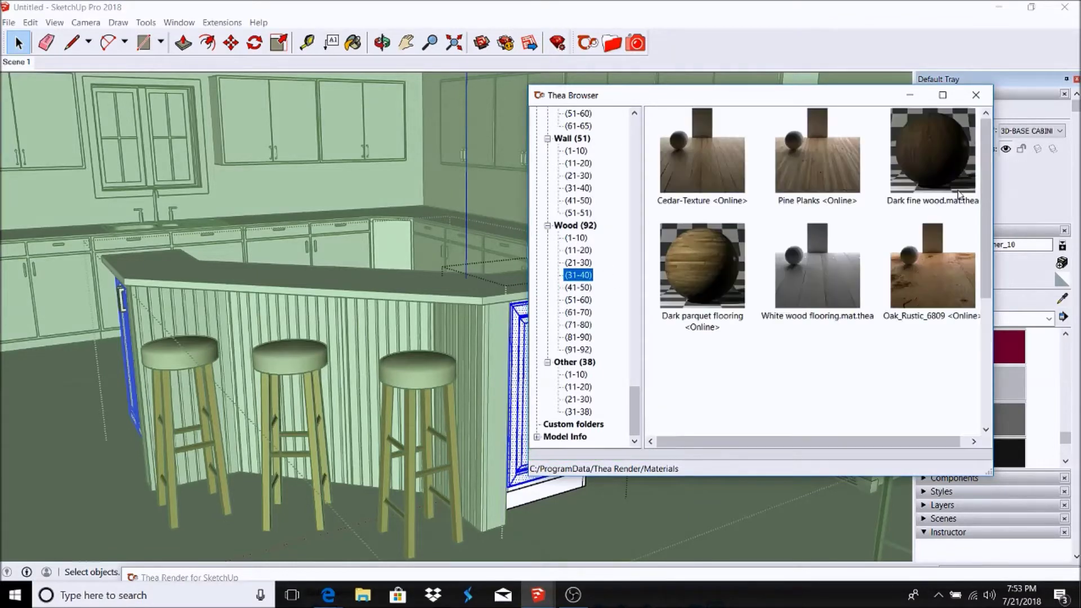
pyautogui.press('Up')
pyautogui.press('Up')
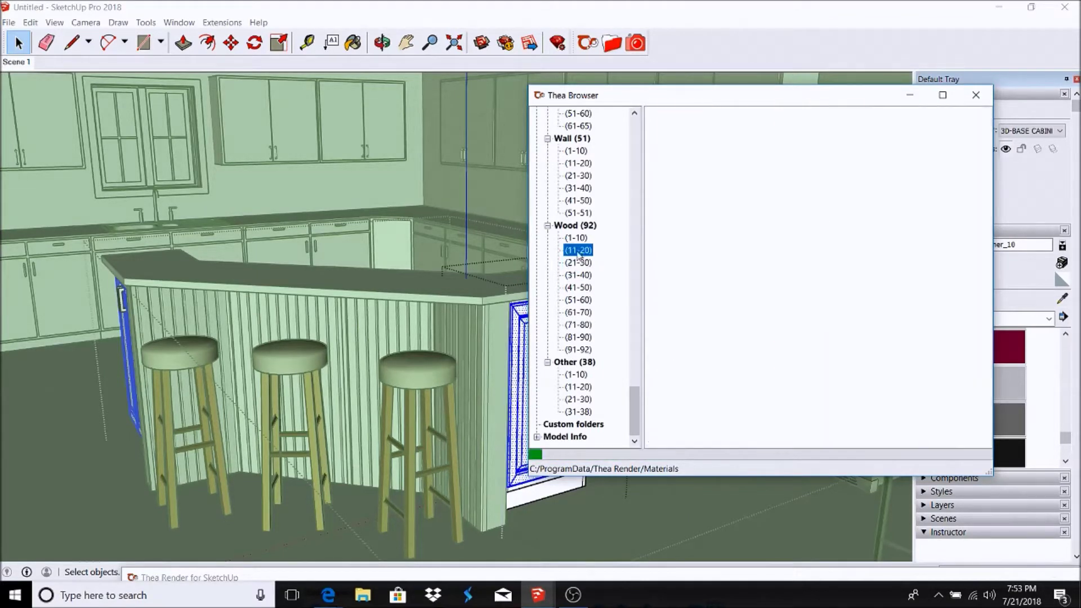
pyautogui.press('Up')
pyautogui.scroll(-5, 670, 293)
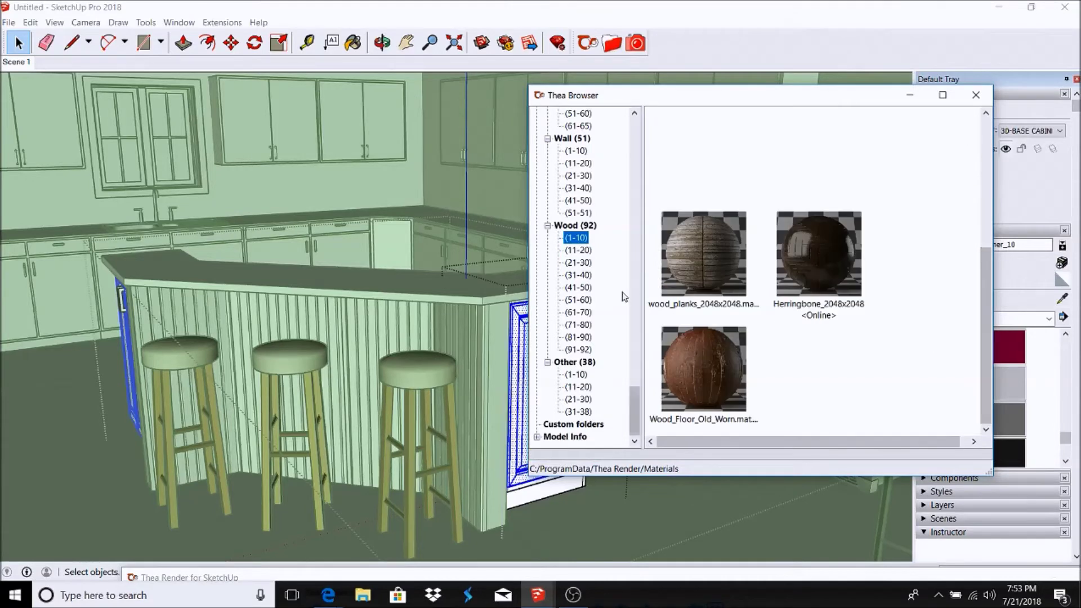
# Browse the Paint batches up to the (41-50) metallics, then the Organic materials
pyautogui.moveTo(634, 412); pyautogui.dragTo(638, 325)
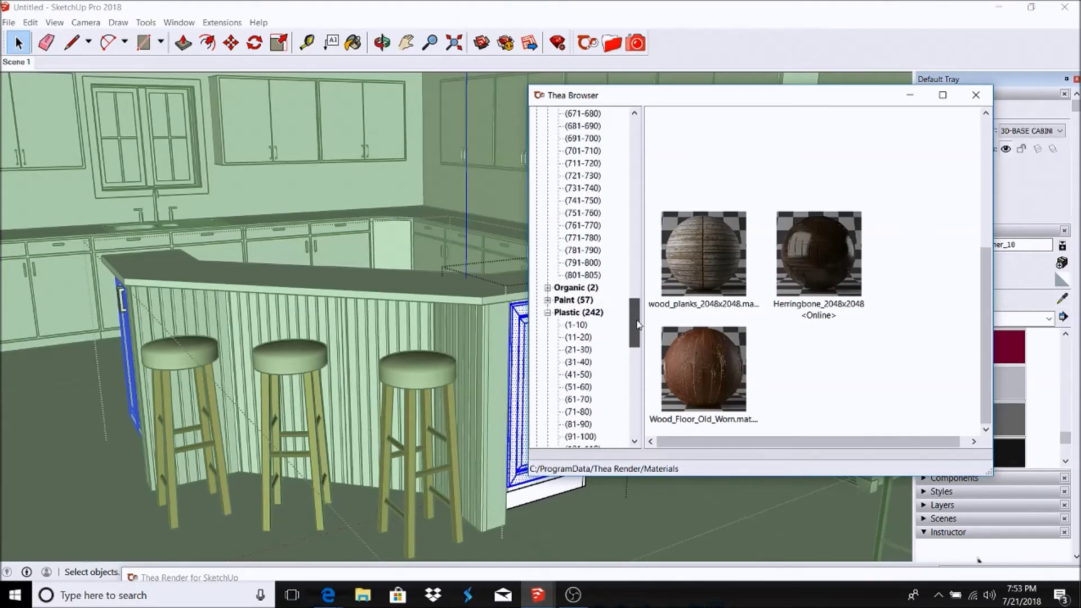
pyautogui.click(580, 313)
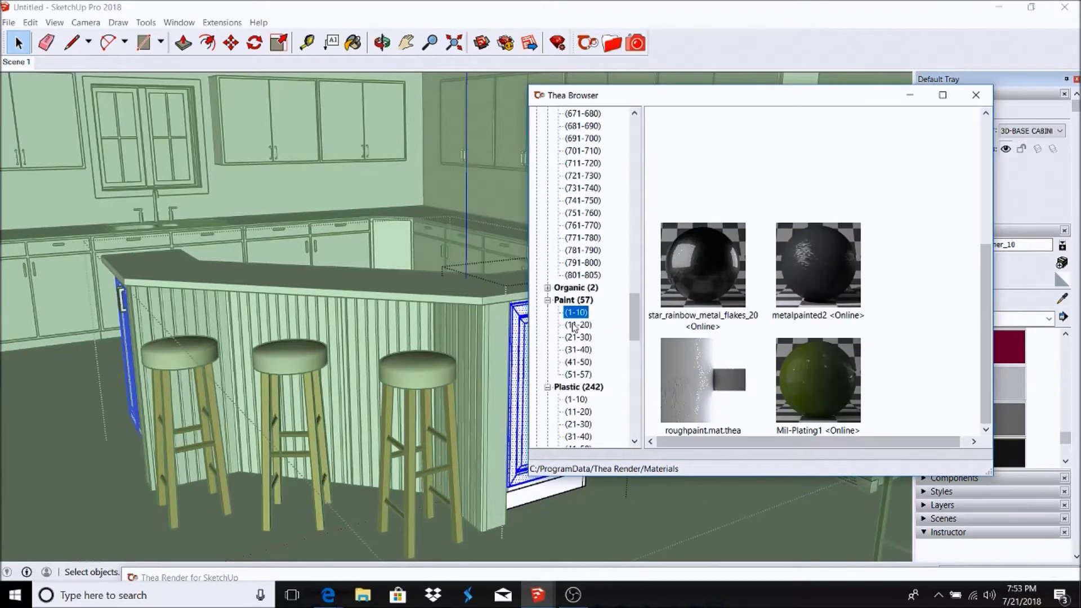
pyautogui.click(577, 336)
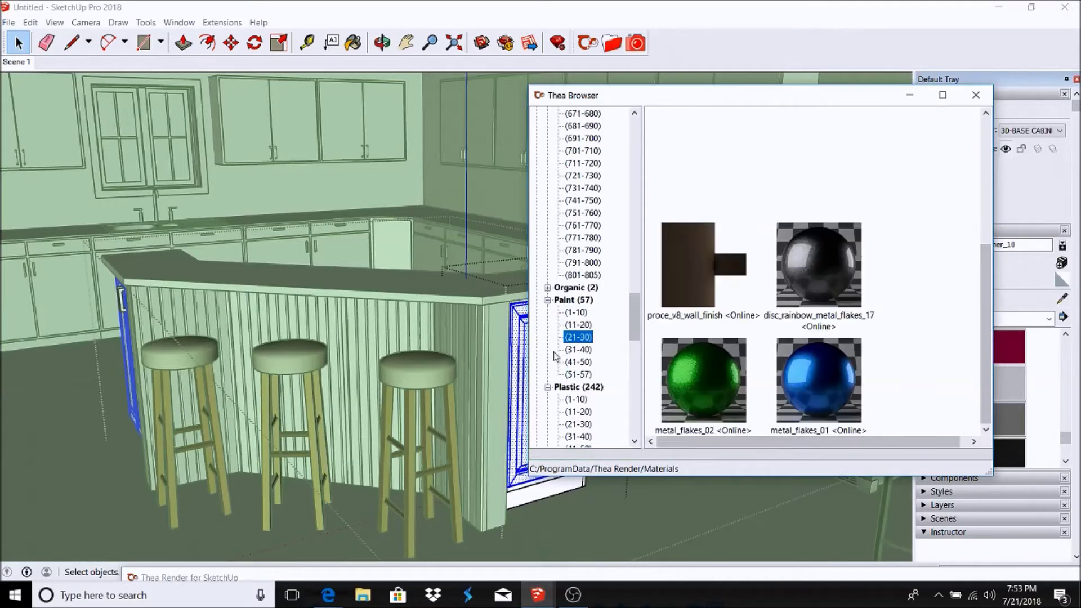
pyautogui.press('Down')
pyautogui.press('Down')
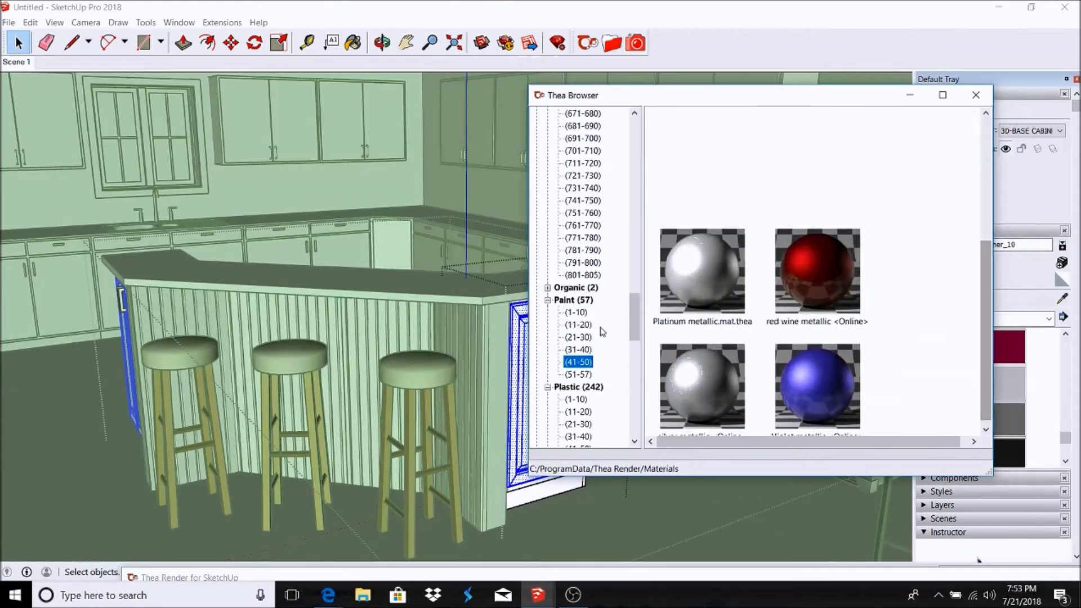
pyautogui.press('Down')
pyautogui.click(576, 288)
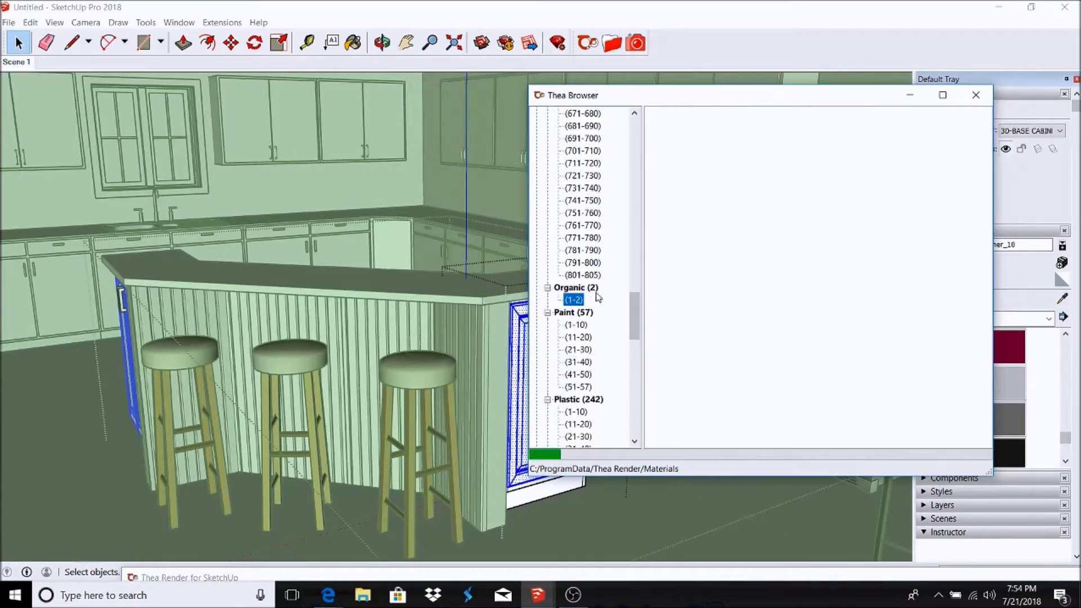
pyautogui.moveTo(633, 318); pyautogui.dragTo(631, 144)
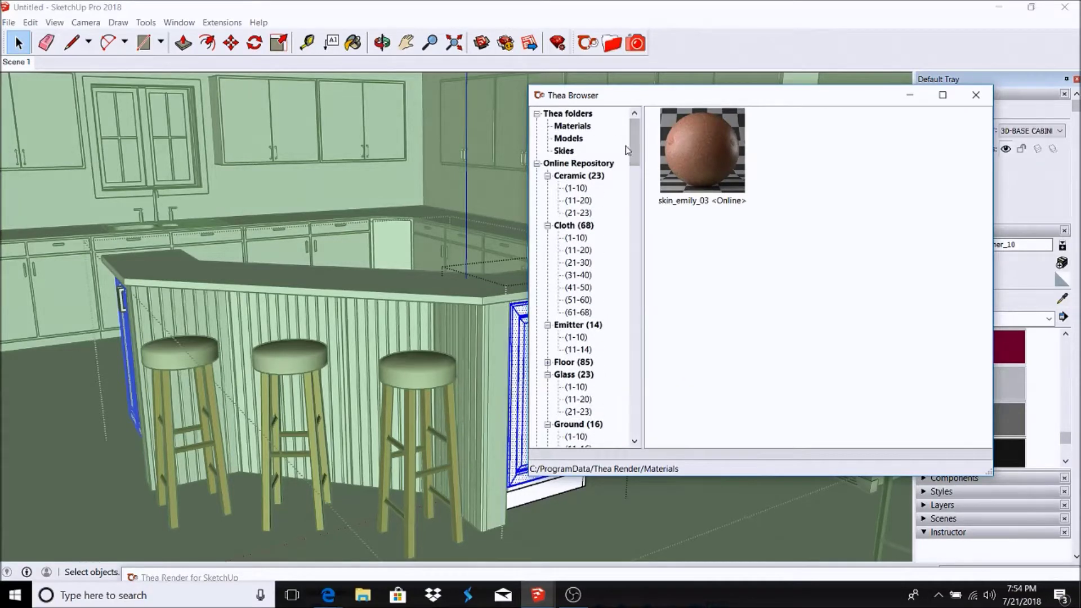
pyautogui.moveTo(631, 145); pyautogui.dragTo(631, 414)
# Pick the brown nailed ipz_short_board material from Wood (1-10) and move the browser aside
pyautogui.click(575, 237)
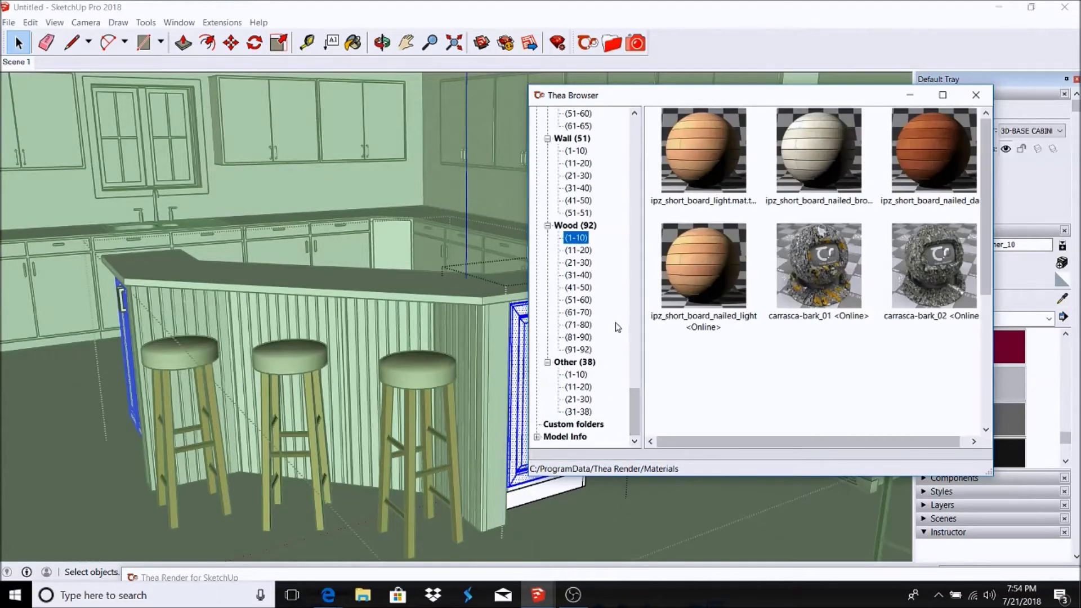
pyautogui.click(798, 157)
pyautogui.moveTo(675, 95); pyautogui.dragTo(862, 211)
pyautogui.scroll(3, 717, 251)
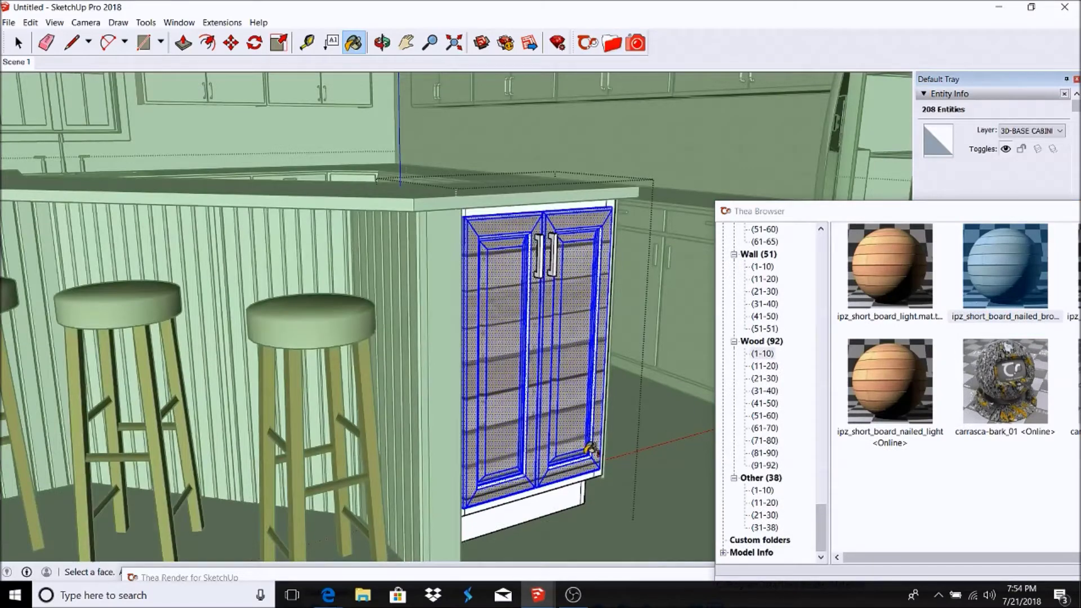
# Select the island beadboard panel and load Tiles Grungy from Ceramic (1-10)
pyautogui.scroll(-2, 246, 193)
pyautogui.click(253, 309)
pyautogui.scroll(5, 446, 250)
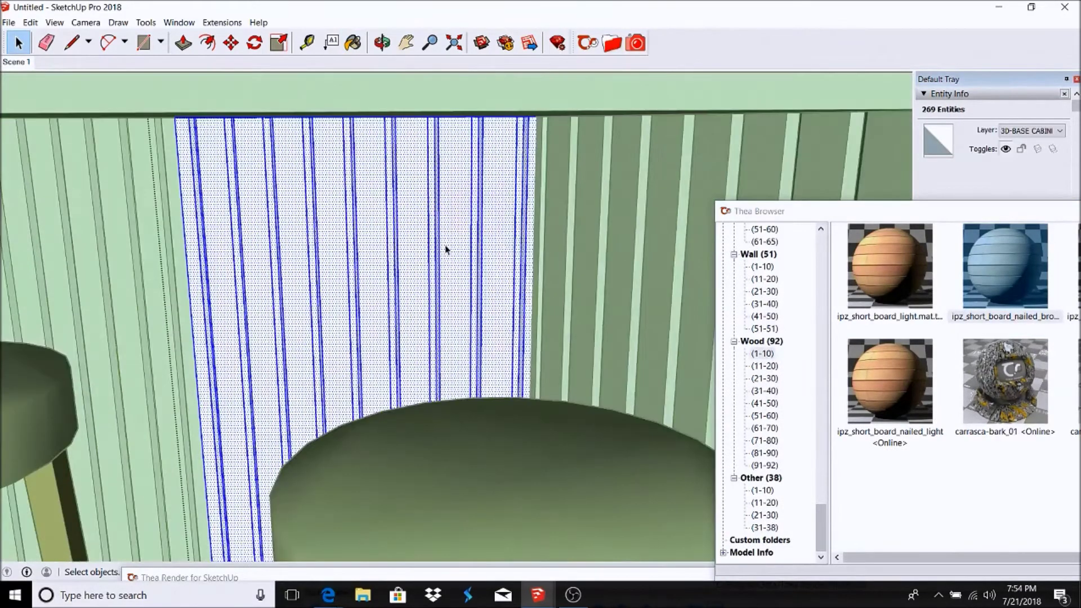
pyautogui.scroll(10, 786, 279)
pyautogui.click(760, 309)
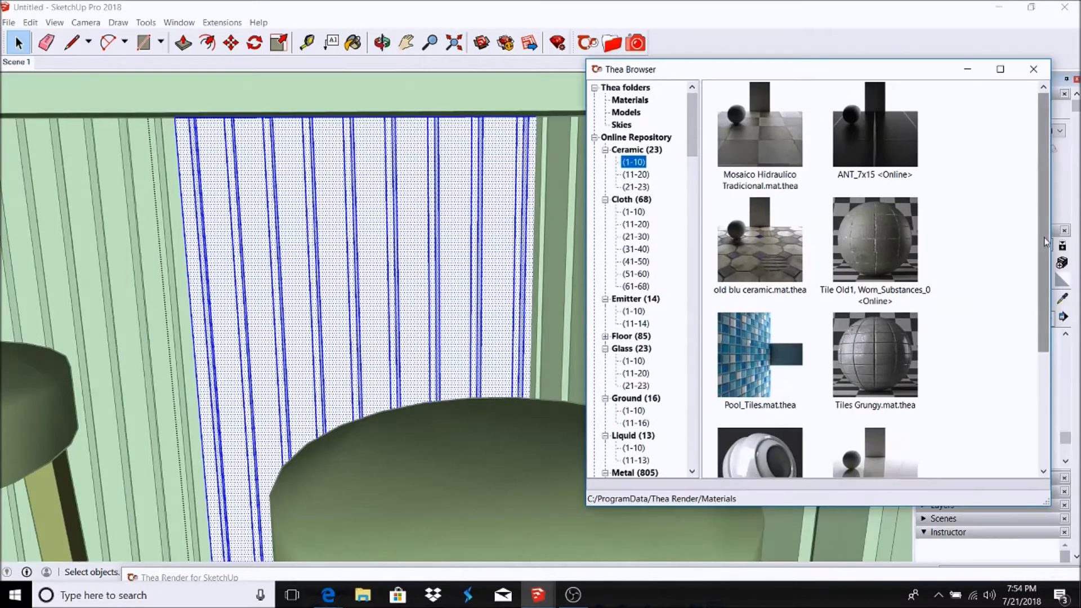
pyautogui.scroll(-1, 763, 241)
pyautogui.click(875, 307)
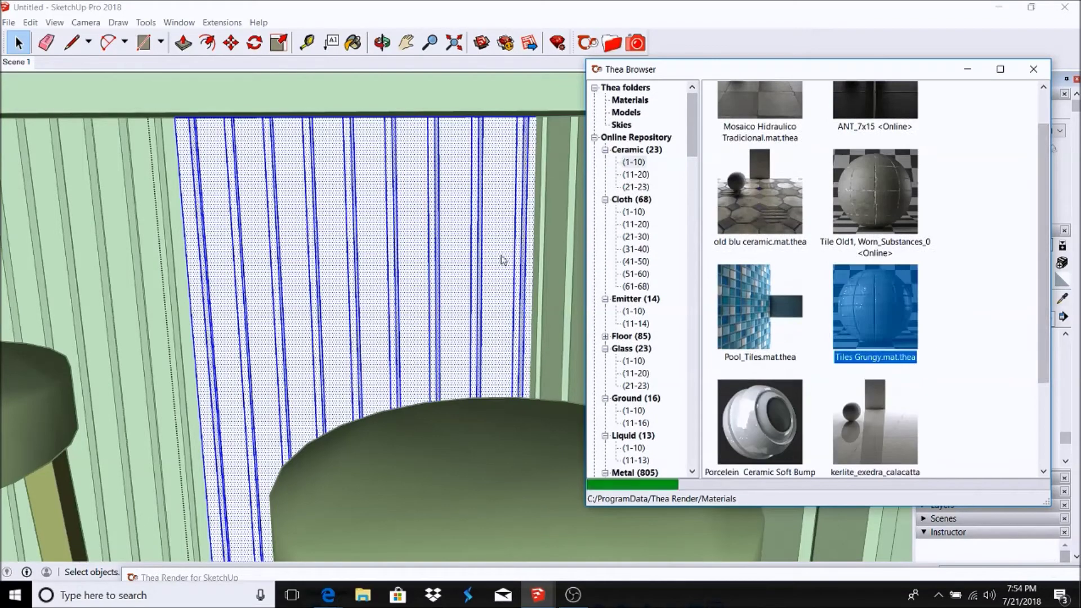
pyautogui.scroll(-3, 268, 283)
pyautogui.click(875, 307)
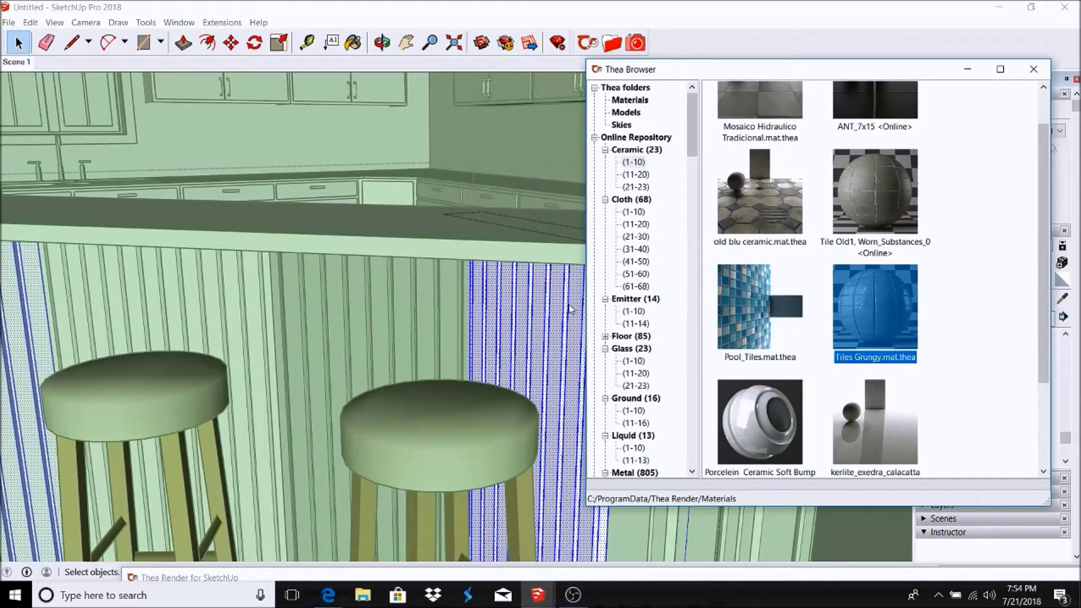
pyautogui.scroll(-3, 554, 312)
# Paint the left beadboard panel and narrow corner panel with Tiles Grungy
pyautogui.click(17, 43)
pyautogui.click(210, 326)
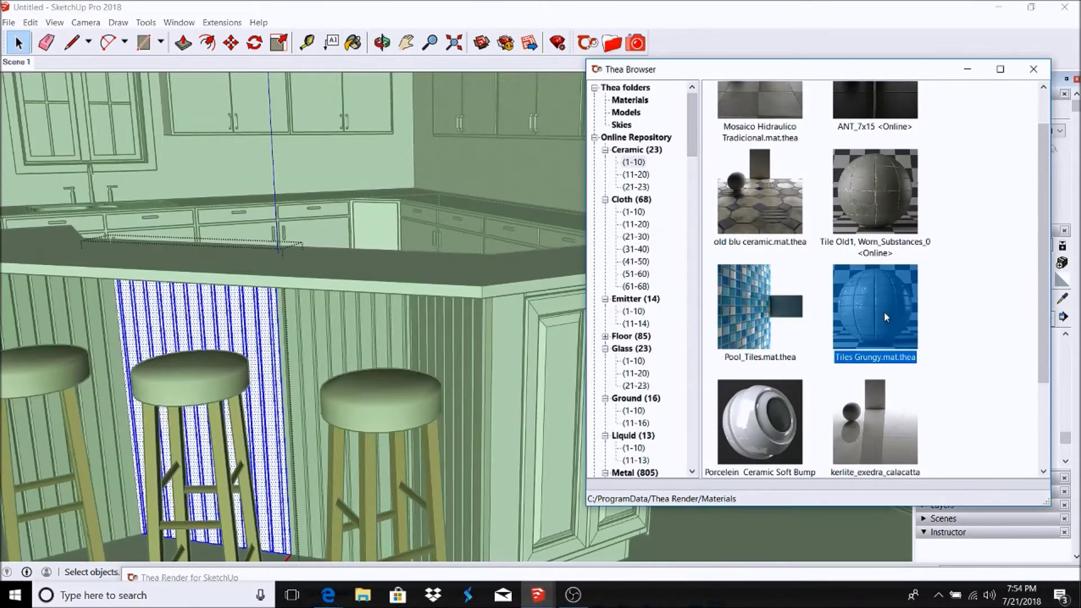
pyautogui.scroll(-3, 241, 313)
pyautogui.click(397, 444)
pyautogui.scroll(3, 399, 434)
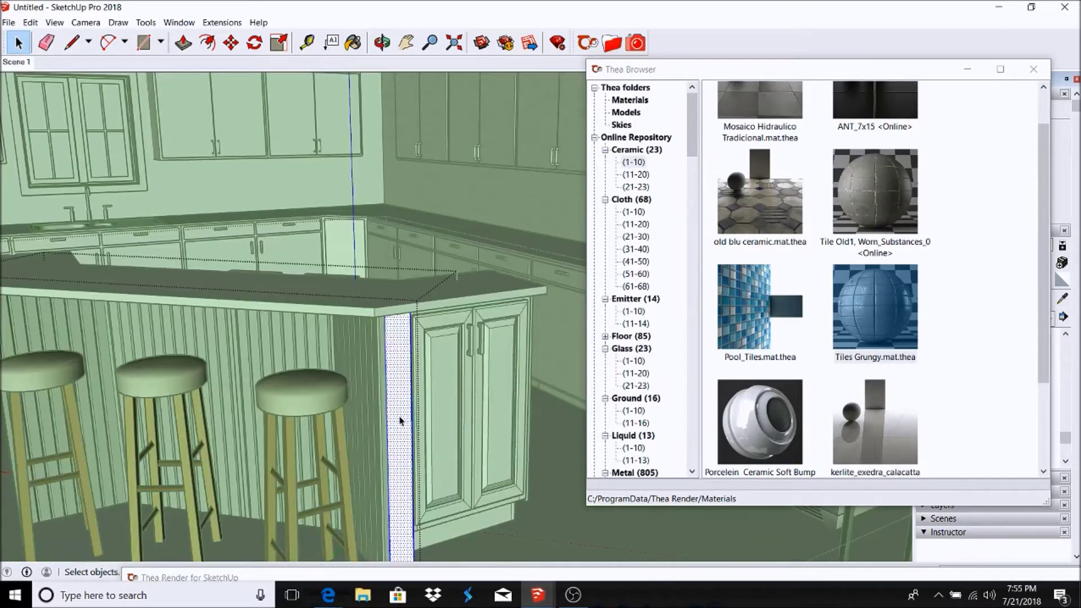
pyautogui.click(842, 297)
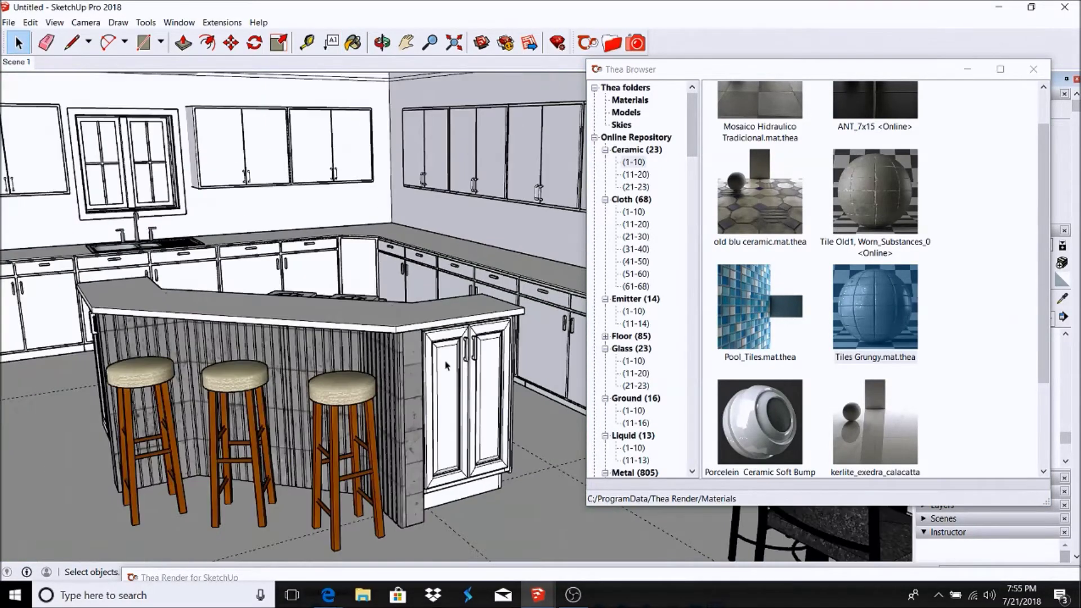
pyautogui.scroll(-2, 1013, 270)
pyautogui.scroll(-2, 1013, 270)
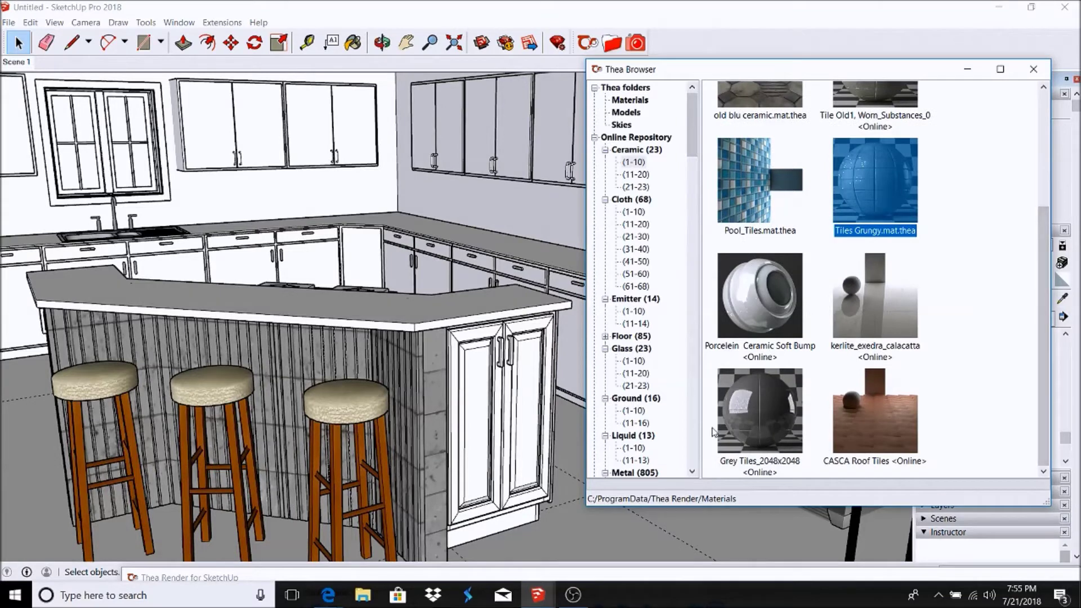
# Browse the Ceramic (11-20) and (21-23) pages and pick the demolitionwoodceusa material
pyautogui.click(637, 174)
pyautogui.scroll(-2, 942, 253)
pyautogui.scroll(2, 942, 254)
pyautogui.click(635, 186)
pyautogui.click(635, 177)
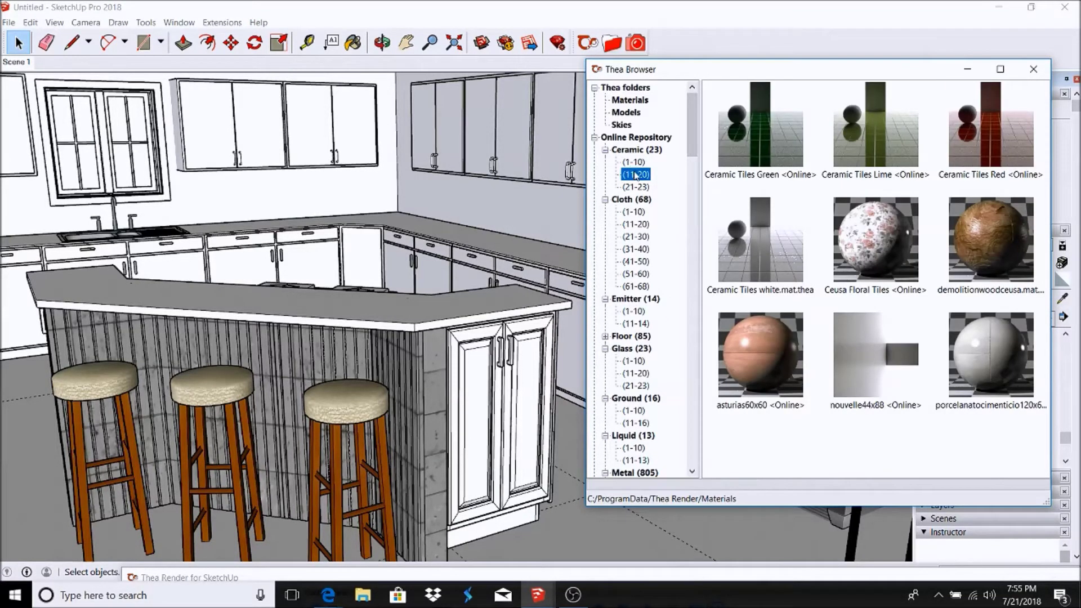
pyautogui.click(635, 186)
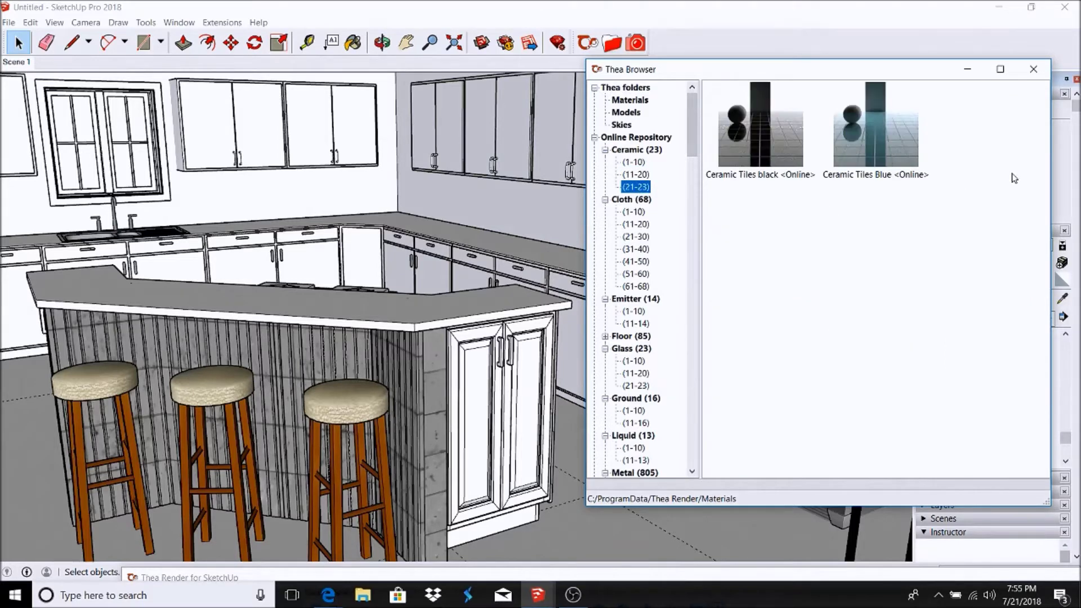
pyautogui.click(990, 242)
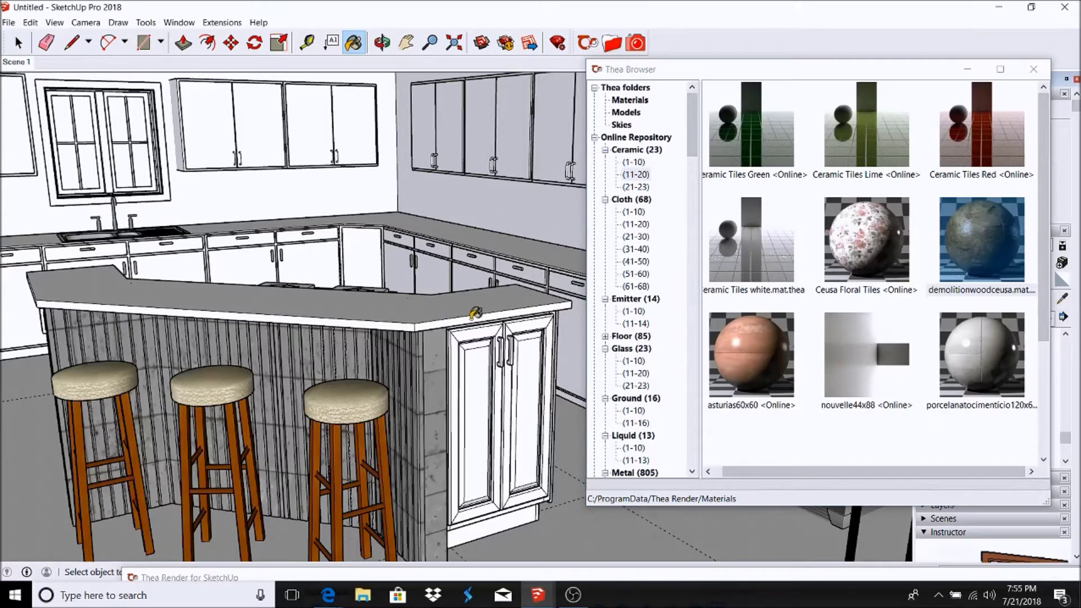
# Paint the island countertop and back counter tops with the dark demolitionwoodceusa wood
pyautogui.tripleClick(404, 308)
pyautogui.click(999, 245)
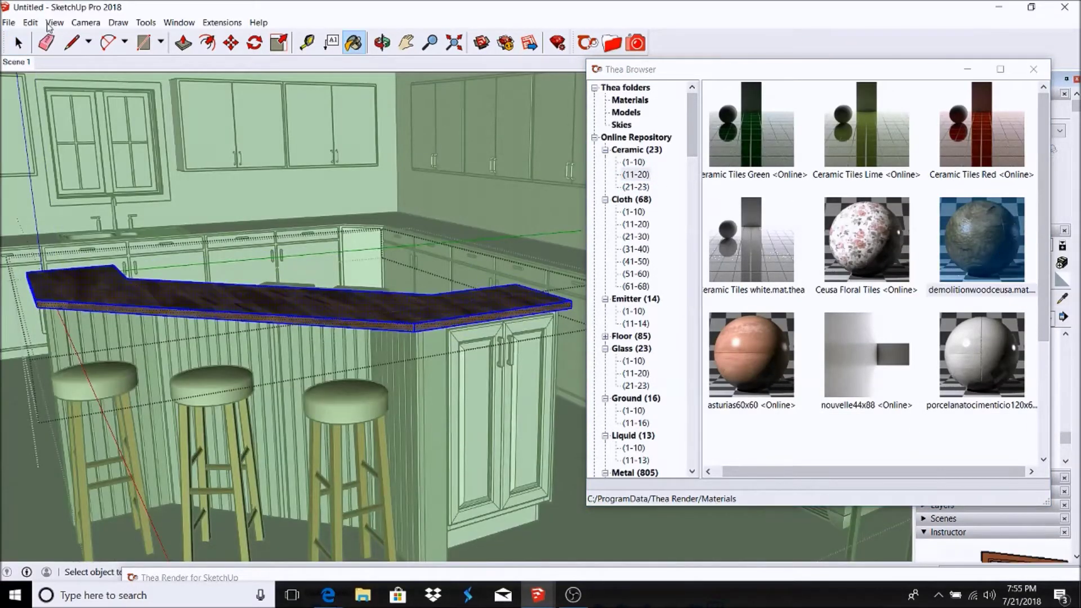
pyautogui.scroll(5, 553, 315)
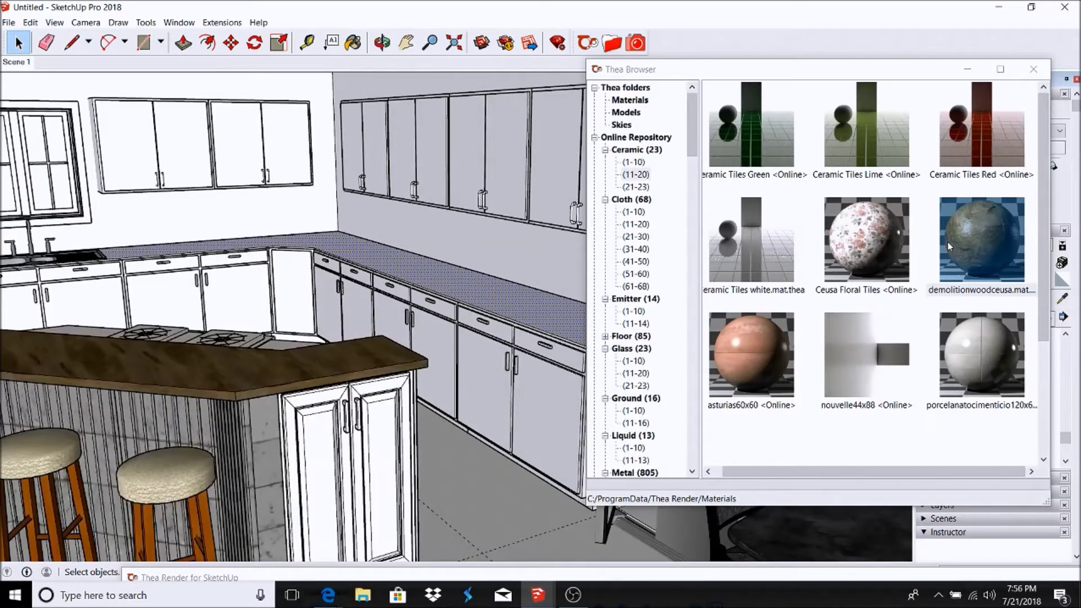
pyautogui.press('b')
pyautogui.scroll(-6, 359, 250)
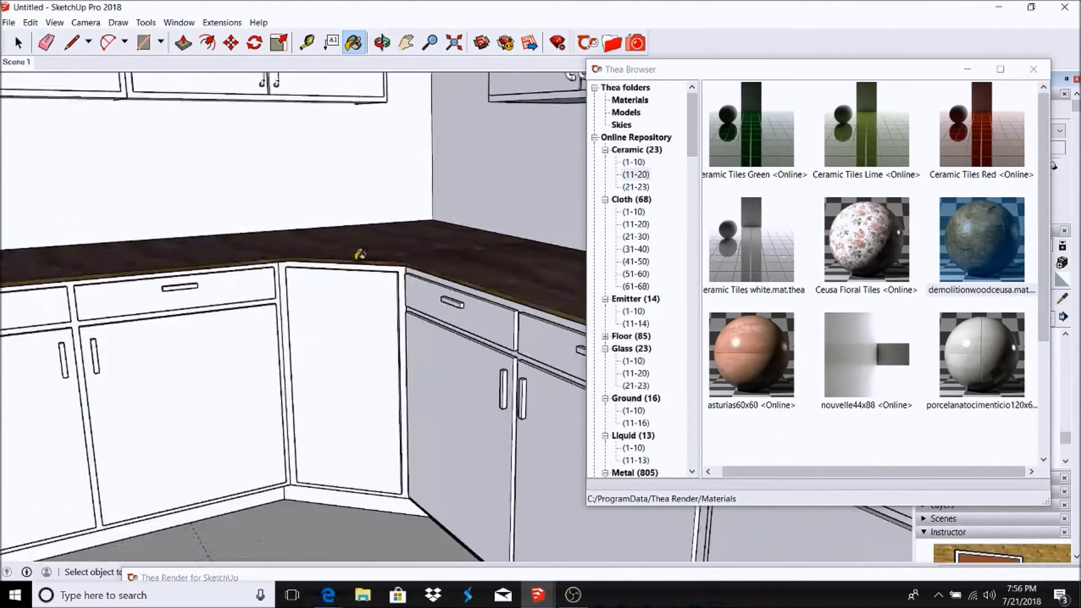
pyautogui.press('space')
pyautogui.click(233, 236)
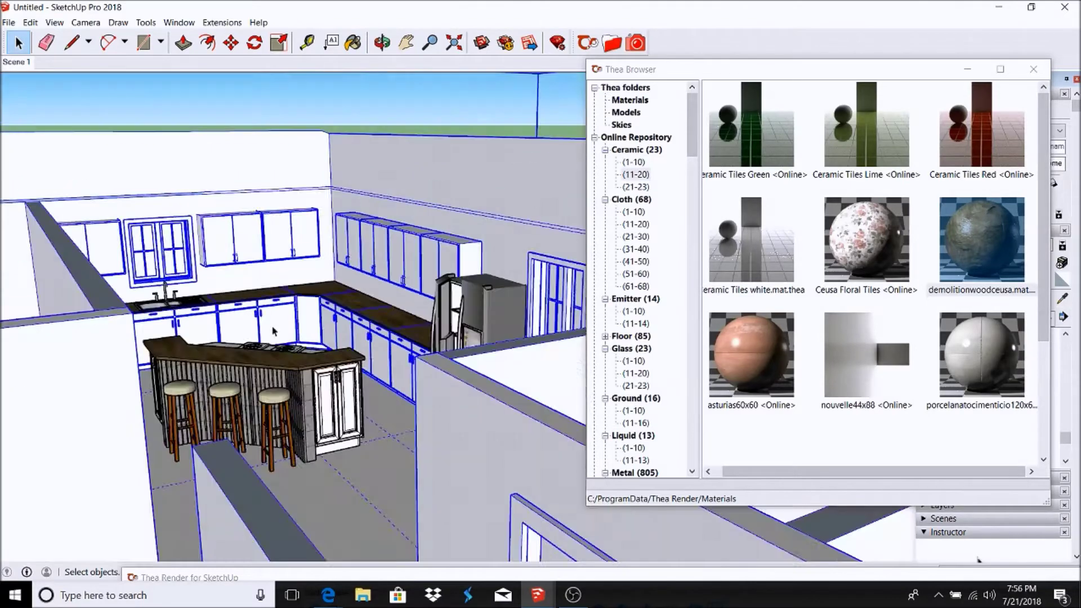
# Orbit to the back counters and move from the Ceramic pages to the first Floor page
pyautogui.scroll(2, 325, 318)
pyautogui.moveTo(283, 349); pyautogui.dragTo(158, 454, button='middle')
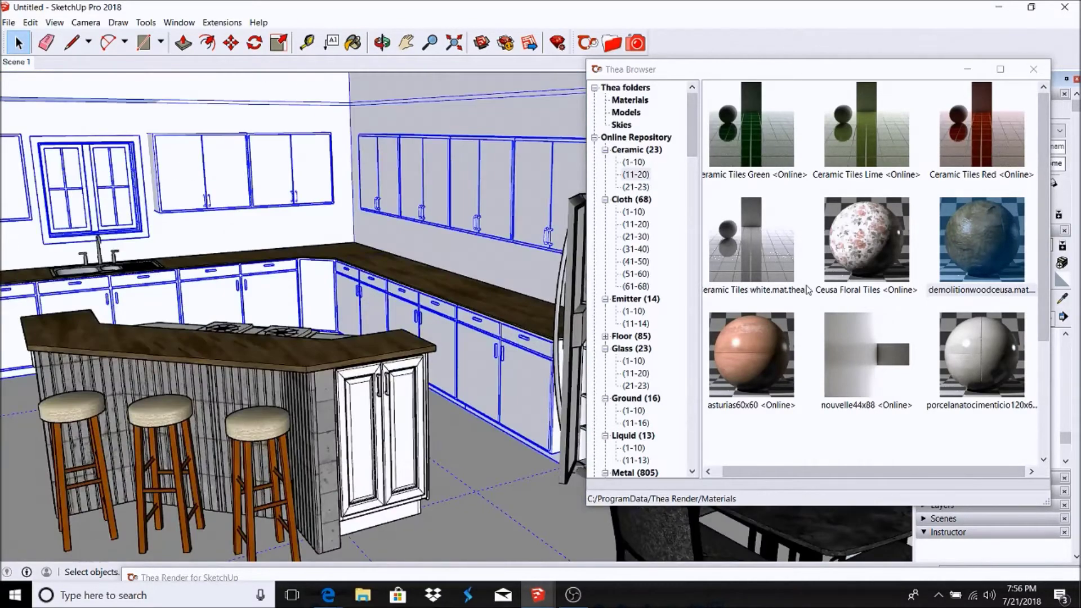
pyautogui.click(981, 239)
pyautogui.scroll(-3, 981, 239)
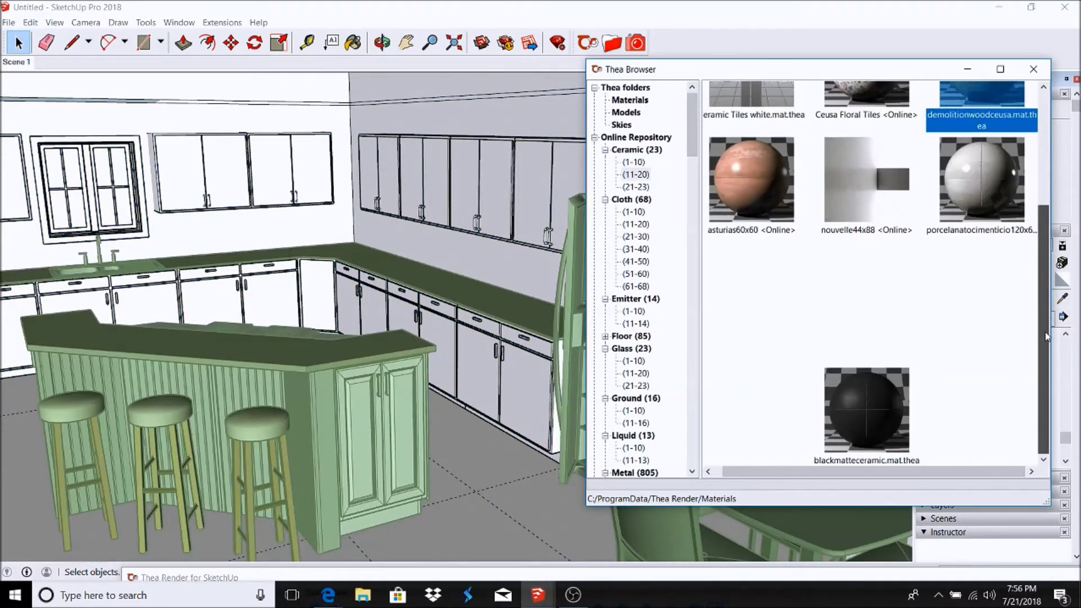
pyautogui.click(635, 186)
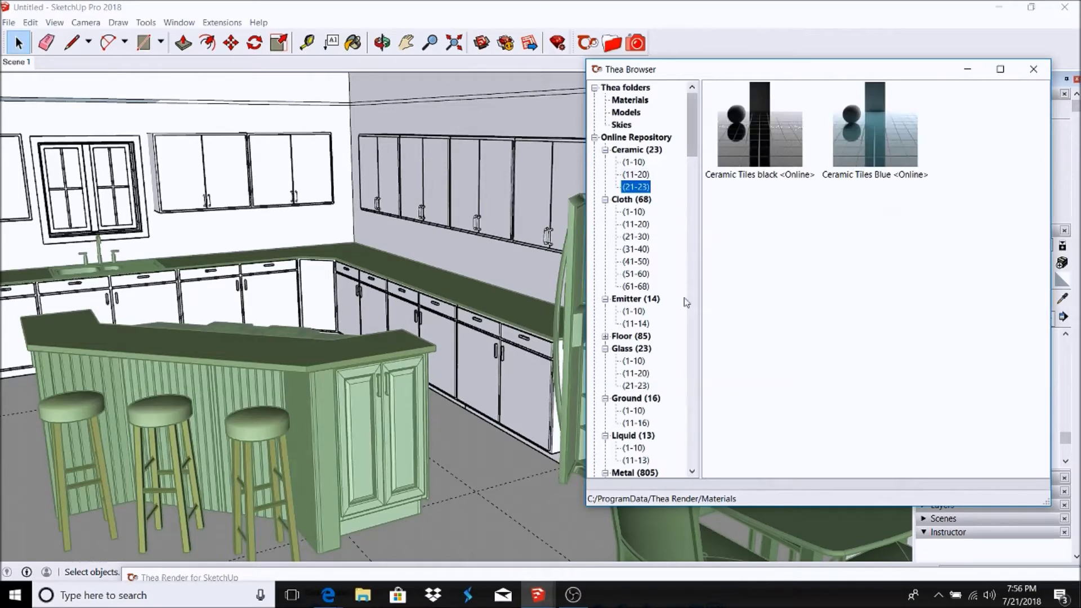
pyautogui.click(605, 336)
pyautogui.click(633, 349)
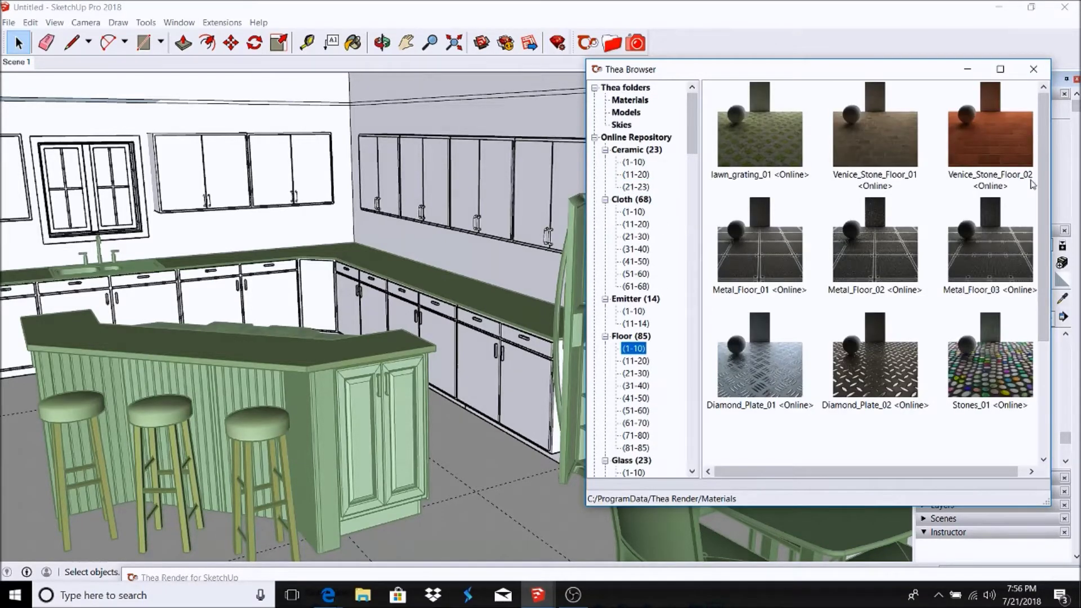
pyautogui.scroll(-3, 1031, 183)
# Page through Floor materials 11-20, 21-30, 31-40 to Floor (41-50)
pyautogui.click(635, 361)
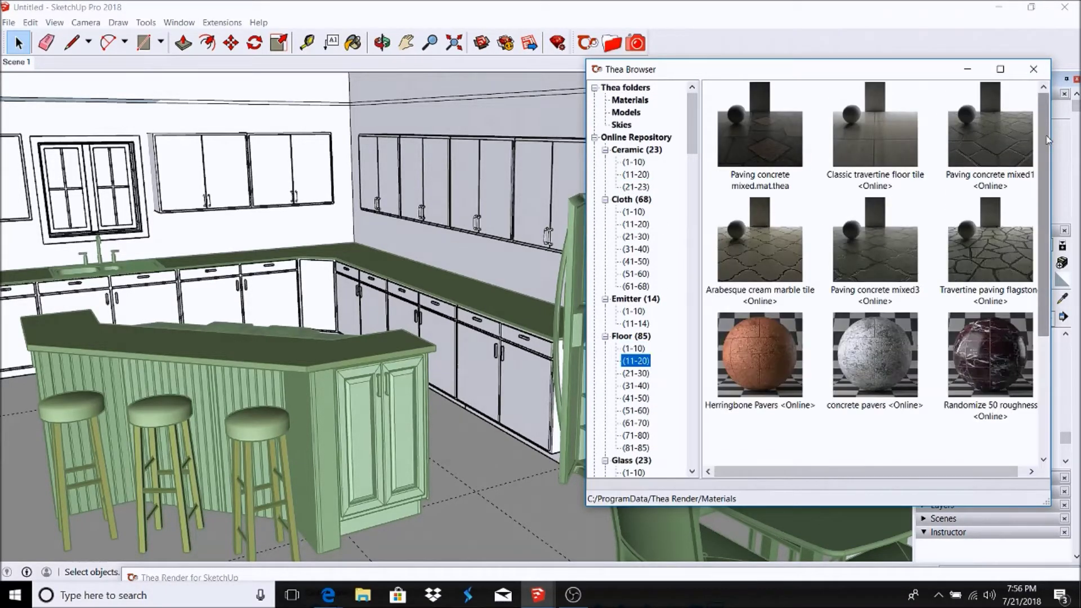
pyautogui.scroll(-3, 1048, 140)
pyautogui.scroll(-3, 1049, 139)
pyautogui.click(634, 373)
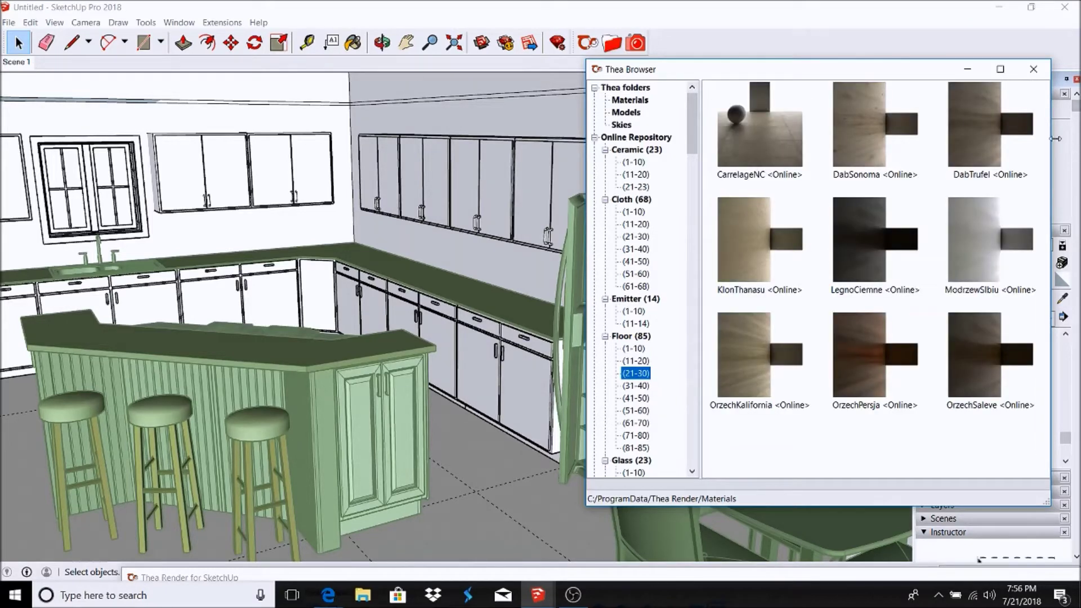
pyautogui.click(635, 386)
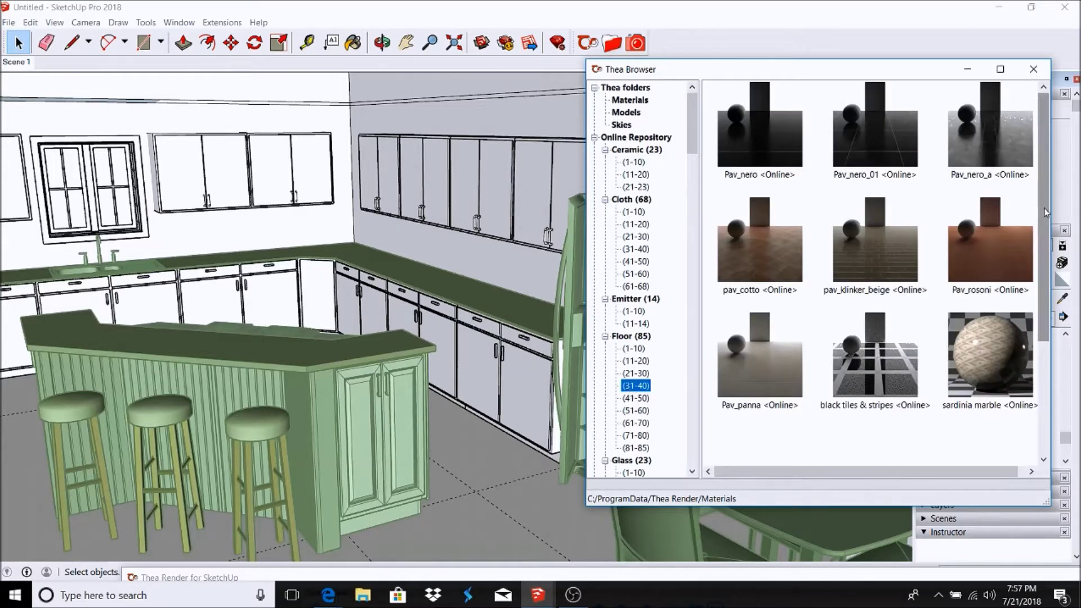
pyautogui.click(635, 398)
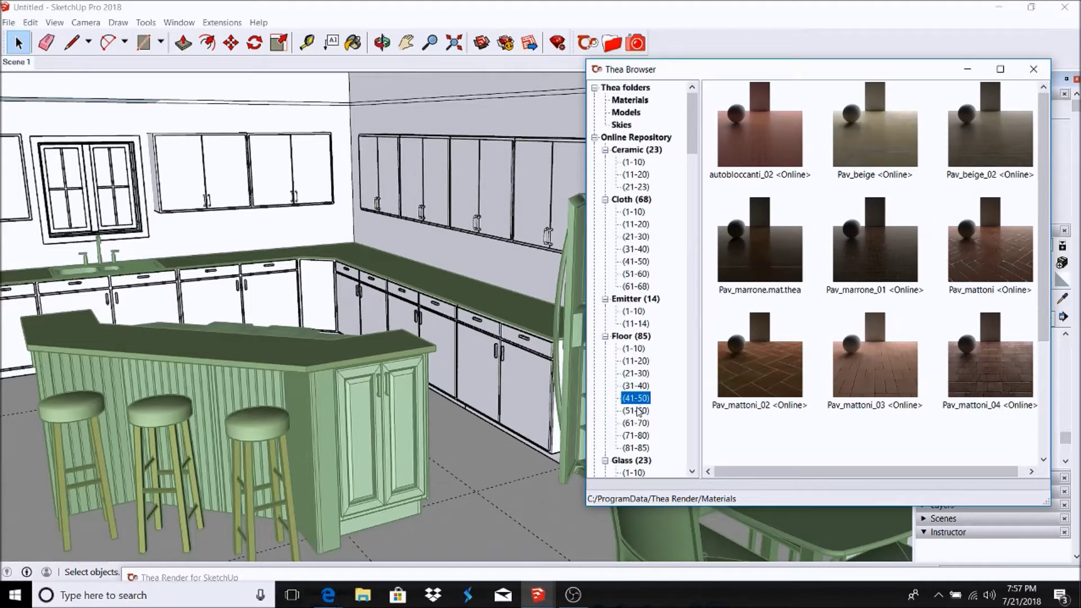
pyautogui.click(634, 410)
# Paint the kitchen floor with the Pav_mattoni_04 brick tile material
pyautogui.click(997, 366)
pyautogui.click(501, 467)
pyautogui.moveTo(183, 164)
pyautogui.mouseDown(button='middle')
pyautogui.moveTo(252, 203)
pyautogui.moveTo(171, 204)
pyautogui.mouseUp(button='middle')
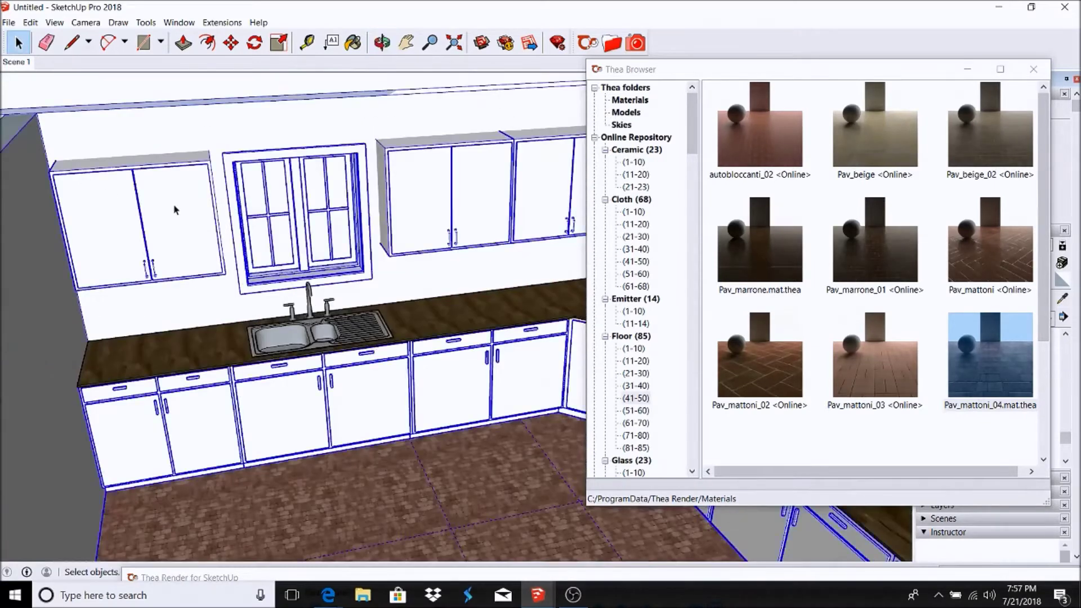
pyautogui.click(172, 203)
pyautogui.click(681, 195)
pyautogui.scroll(-11, 682, 195)
pyautogui.scroll(3, 664, 197)
# Browse the Paint and Plastic material pages to the matte colour page
pyautogui.scroll(6, 658, 197)
pyautogui.scroll(-5, 656, 198)
pyautogui.scroll(-3, 657, 199)
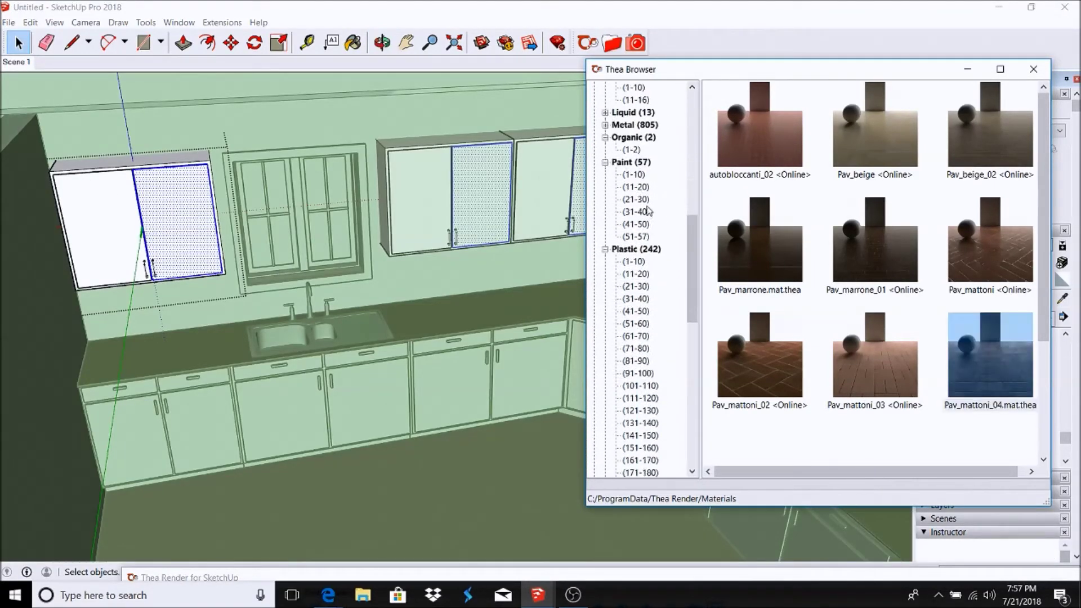
pyautogui.click(634, 173)
pyautogui.click(635, 236)
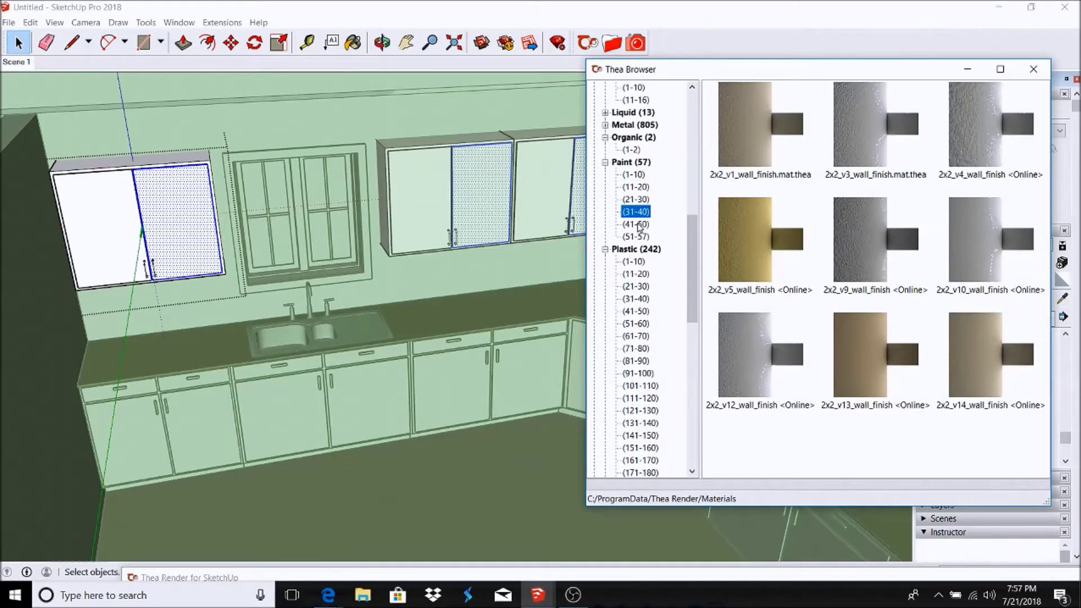
pyautogui.scroll(-5, 680, 300)
pyautogui.click(678, 337)
pyautogui.click(640, 349)
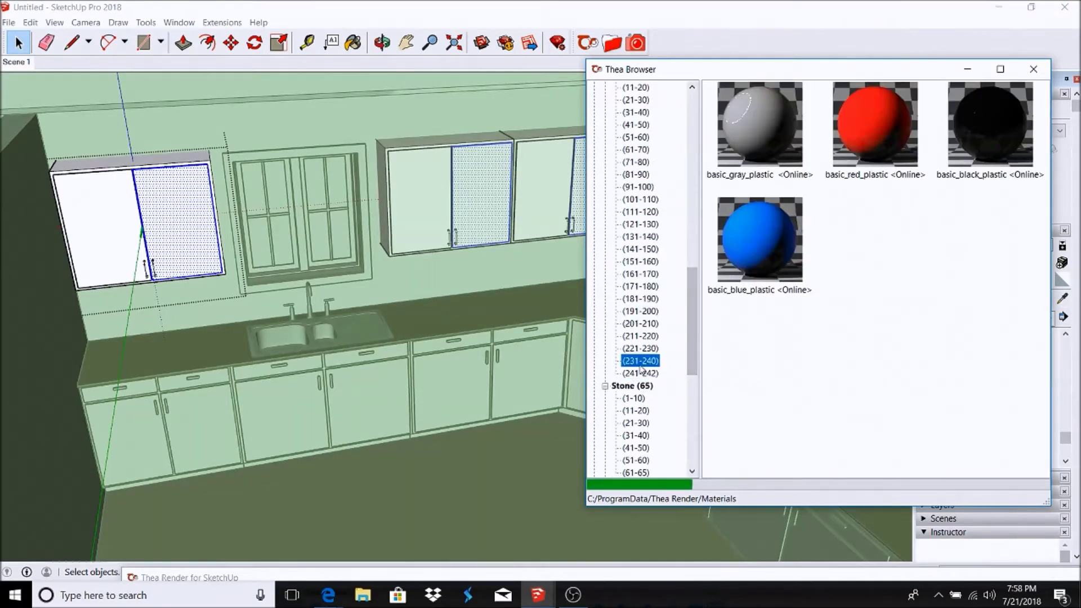
pyautogui.click(646, 349)
pyautogui.click(640, 336)
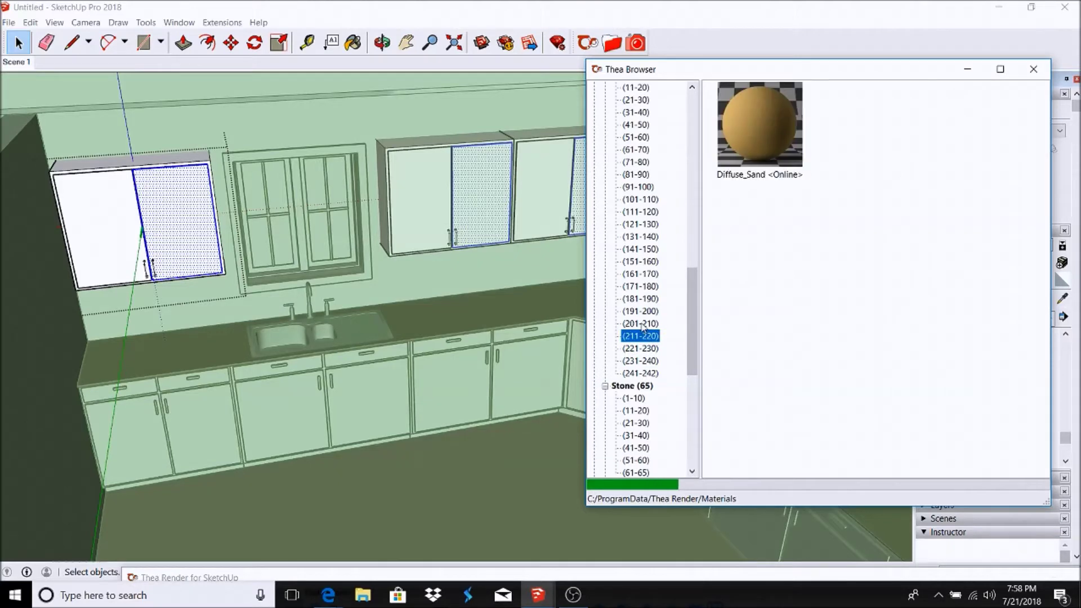
pyautogui.click(640, 323)
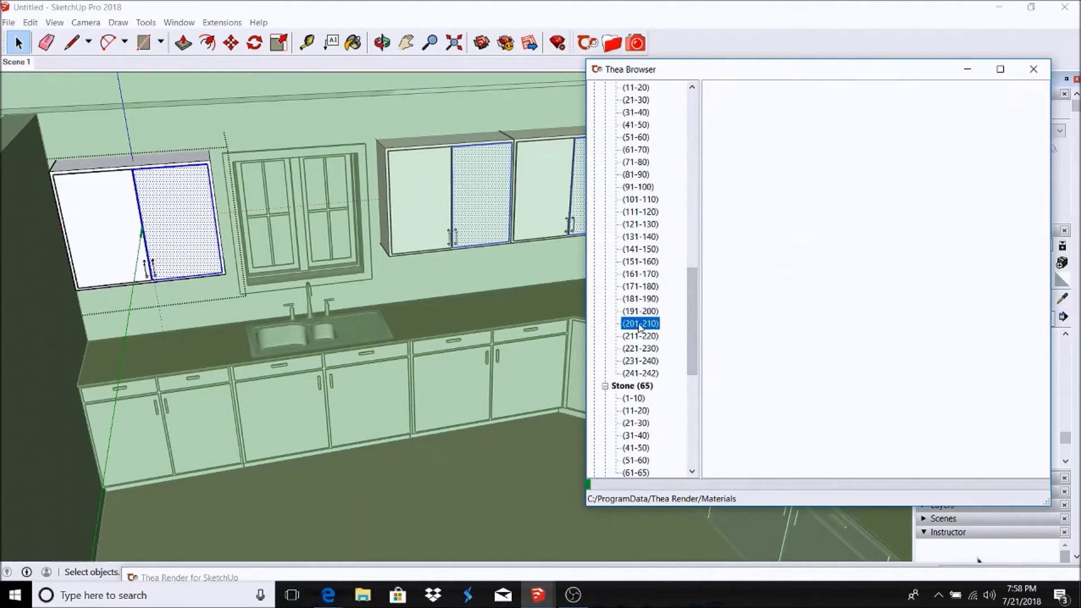
# Apply Matte_Sand to a cabinet door and inset the left upper door's outline
pyautogui.moveTo(997, 248); pyautogui.dragTo(151, 221)
pyautogui.click(101, 225)
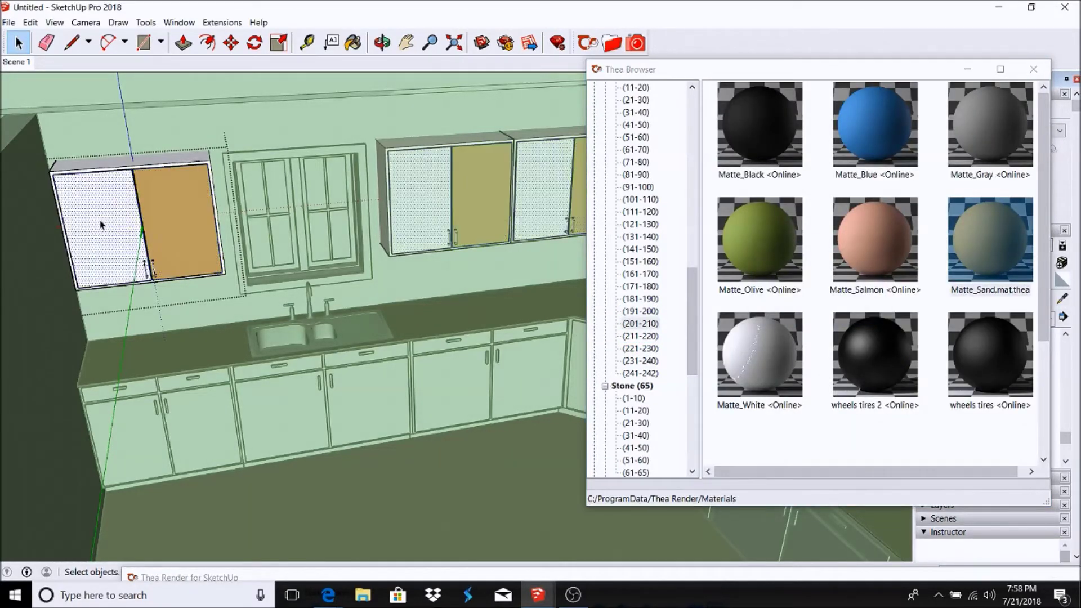
pyautogui.press('space')
pyautogui.moveTo(338, 281); pyautogui.dragTo(265, 316, button='middle')
pyautogui.scroll(-5, 263, 315)
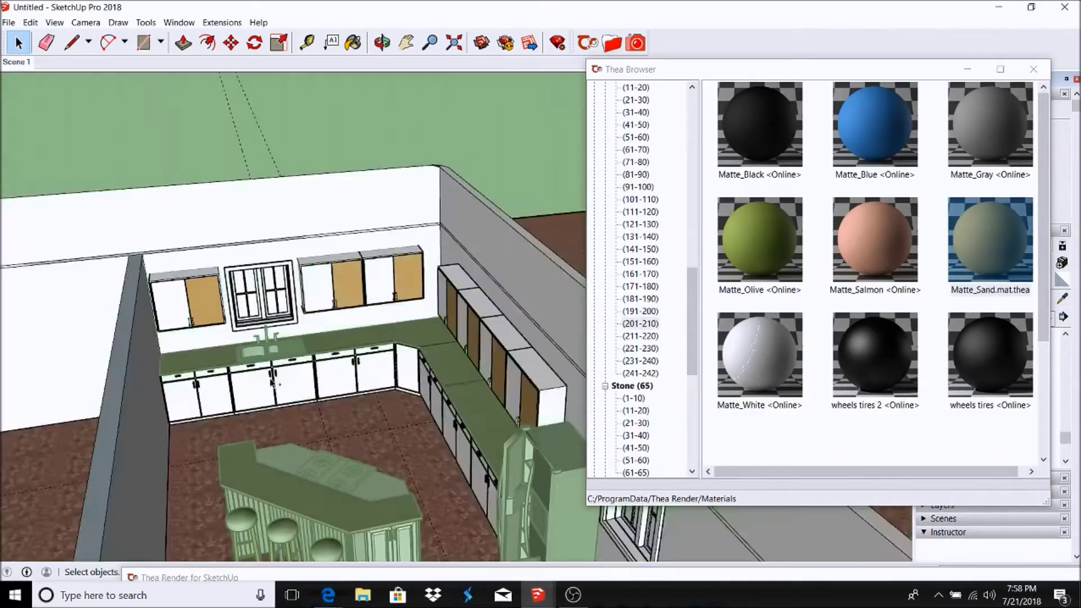
pyautogui.scroll(5, 188, 315)
pyautogui.scroll(3, 128, 256)
pyautogui.scroll(2, 128, 256)
pyautogui.click(145, 226)
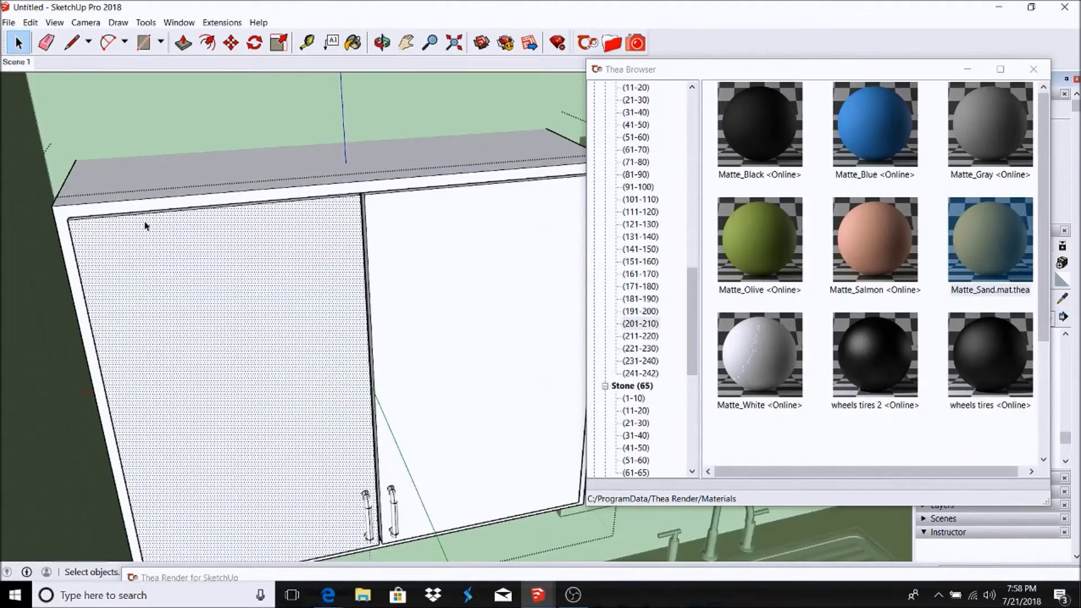
pyautogui.click(141, 258)
# Offset the right upper cabinet door face by the same inset distance
pyautogui.scroll(-3, 141, 257)
pyautogui.press('space')
pyautogui.scroll(3, 93, 259)
pyautogui.press('p')
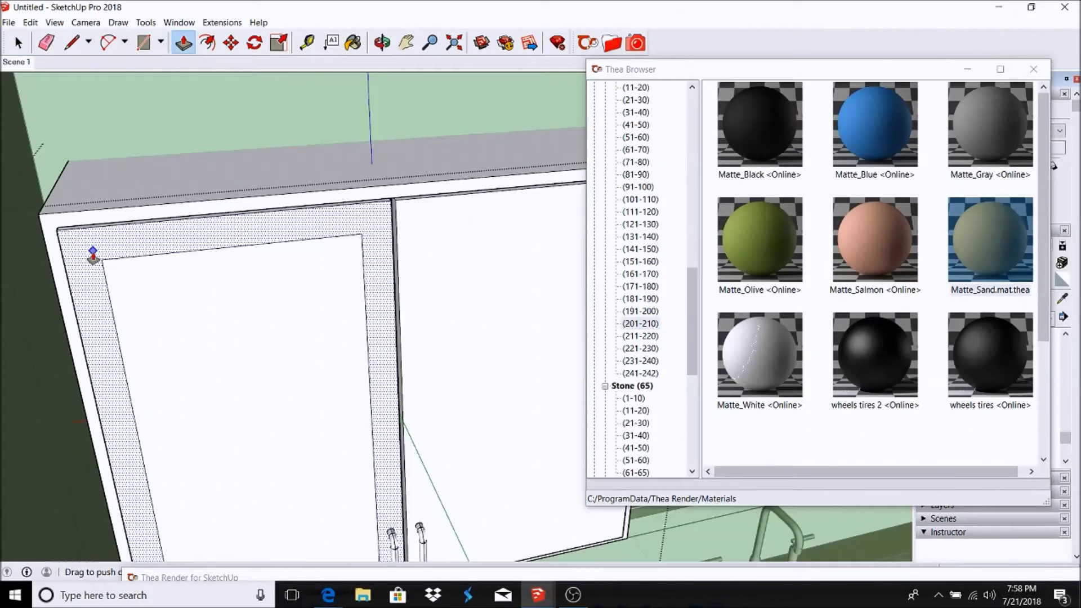
pyautogui.scroll(-3, 93, 258)
pyautogui.press('m')
pyautogui.press('space')
pyautogui.click(401, 285)
pyautogui.press('f')
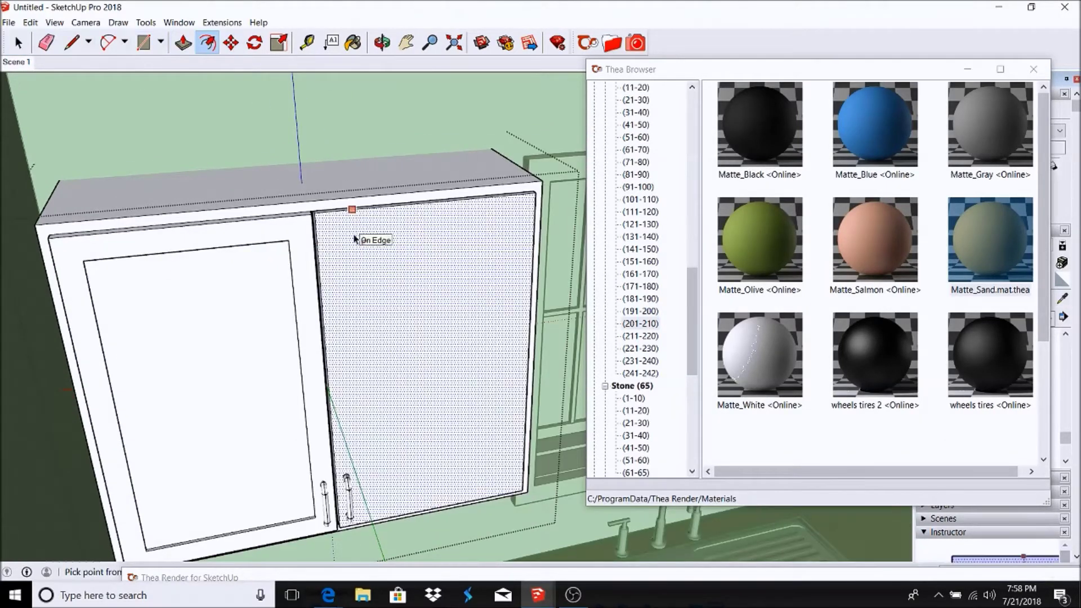
pyautogui.doubleClick(342, 174)
pyautogui.press('space')
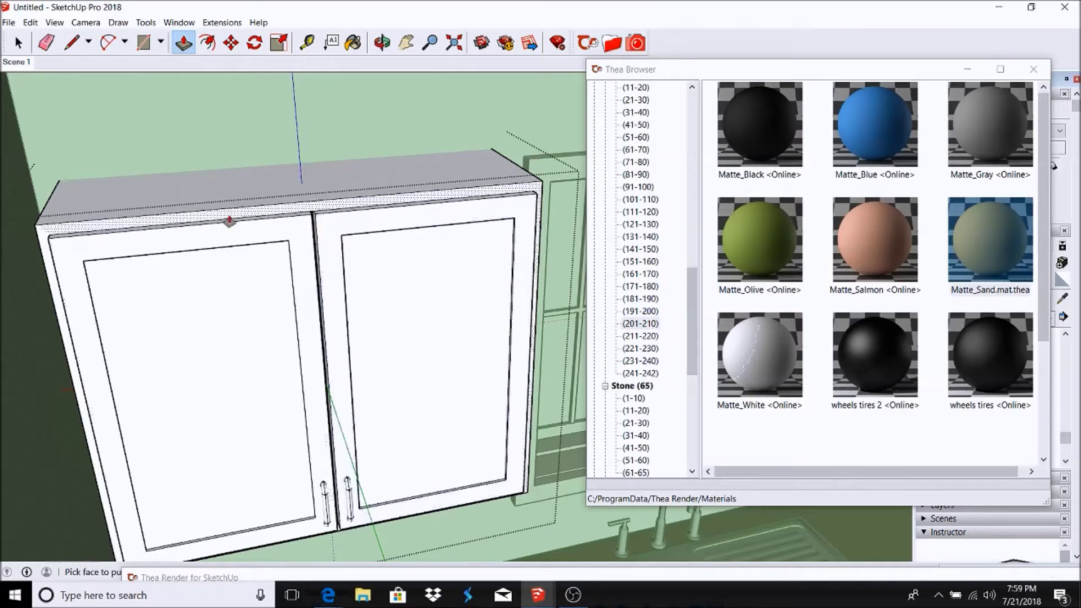
# Select both door frames, browse Plastic 191-220, and close the material browser
pyautogui.scroll(-3, 213, 119)
pyautogui.click(217, 221)
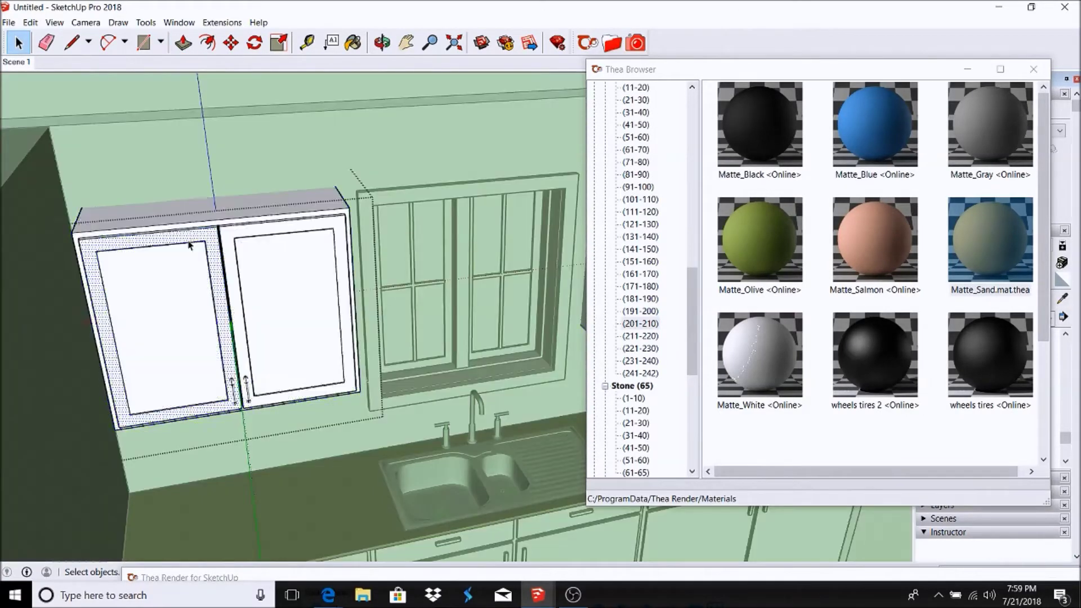
pyautogui.scroll(3, 304, 231)
pyautogui.click(371, 220)
pyautogui.keyDown('shift'); pyautogui.click(159, 240); pyautogui.keyUp('shift')
pyautogui.moveTo(690, 304)
pyautogui.mouseDown()
pyautogui.moveTo(683, 108)
pyautogui.moveTo(689, 291)
pyautogui.mouseUp()
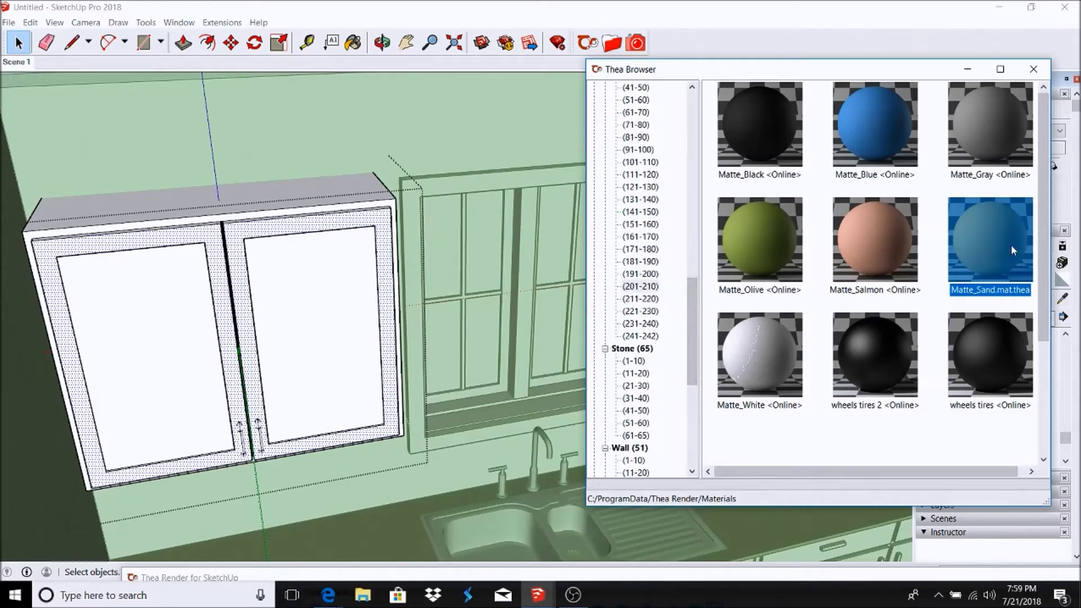
pyautogui.click(647, 274)
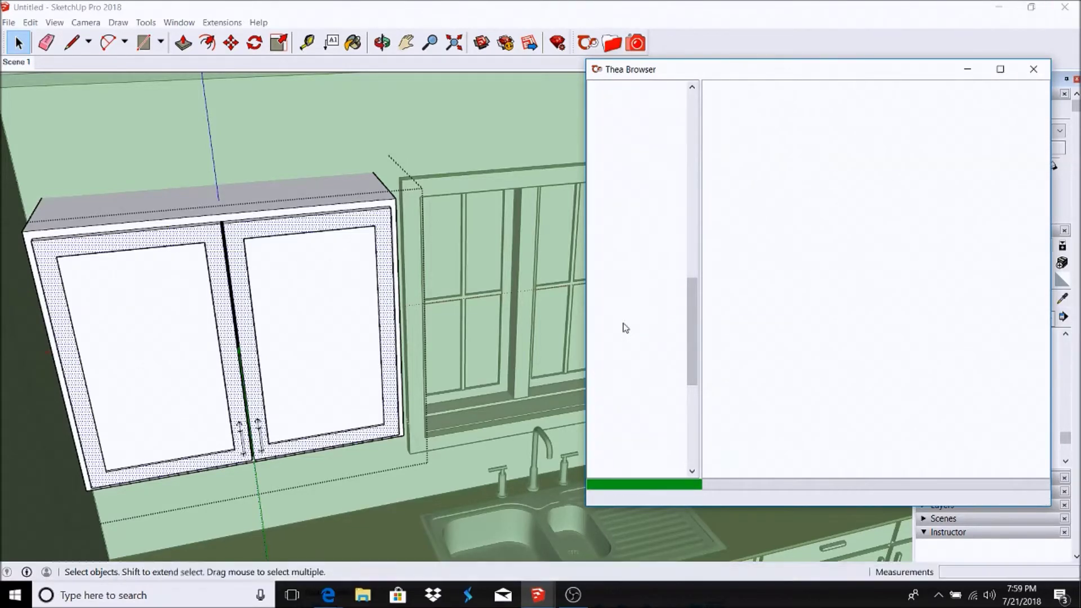
pyautogui.click(639, 299)
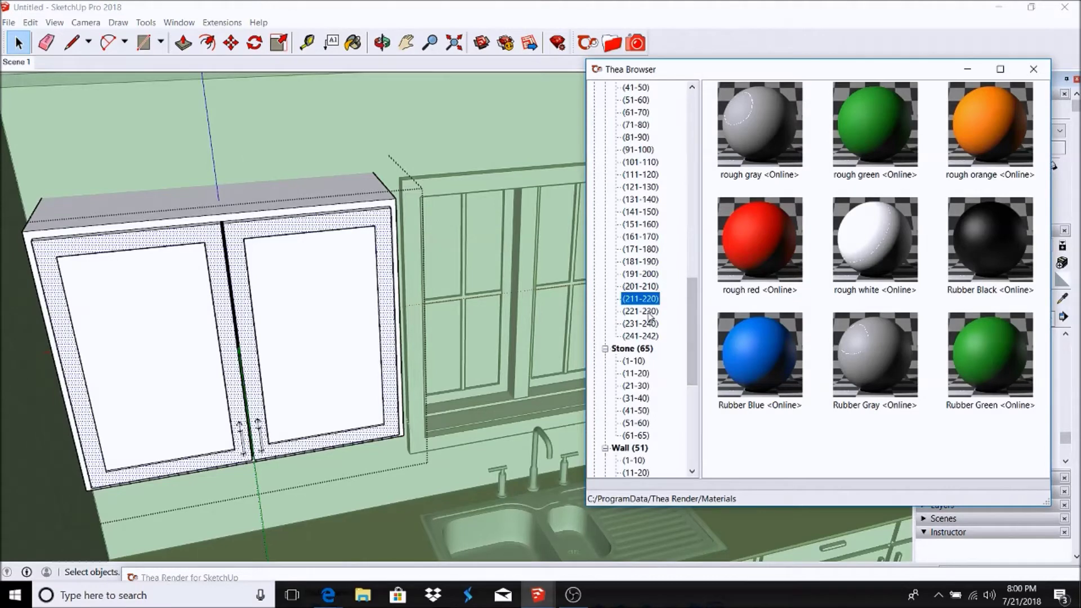
pyautogui.click(1033, 69)
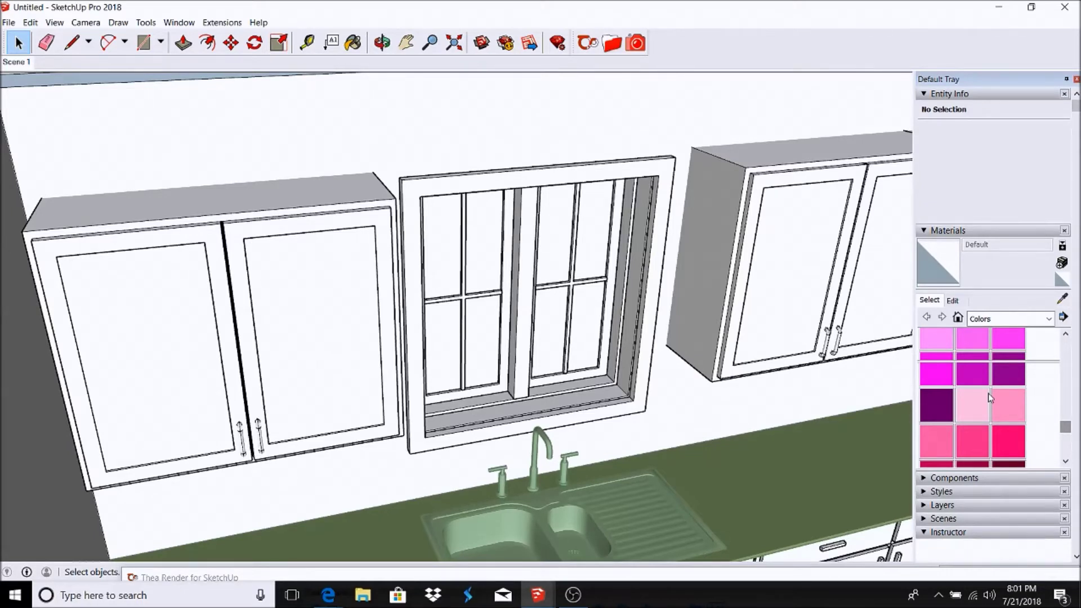
pyautogui.moveTo(1065, 433); pyautogui.dragTo(1065, 374)
# Try pale cream Color D01 on the left upper cabinet's door frames and panels
pyautogui.scroll(2, 979, 406)
pyautogui.scroll(-3, 984, 405)
pyautogui.click(936, 388)
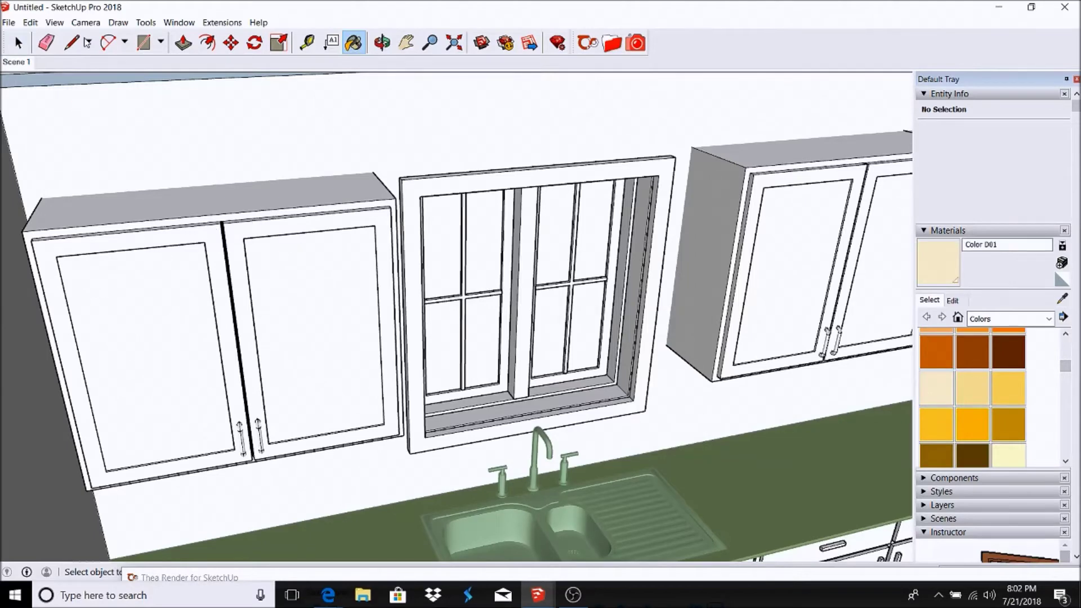
pyautogui.press('space')
pyautogui.click(391, 338)
pyautogui.doubleClick(392, 338)
pyautogui.click(938, 396)
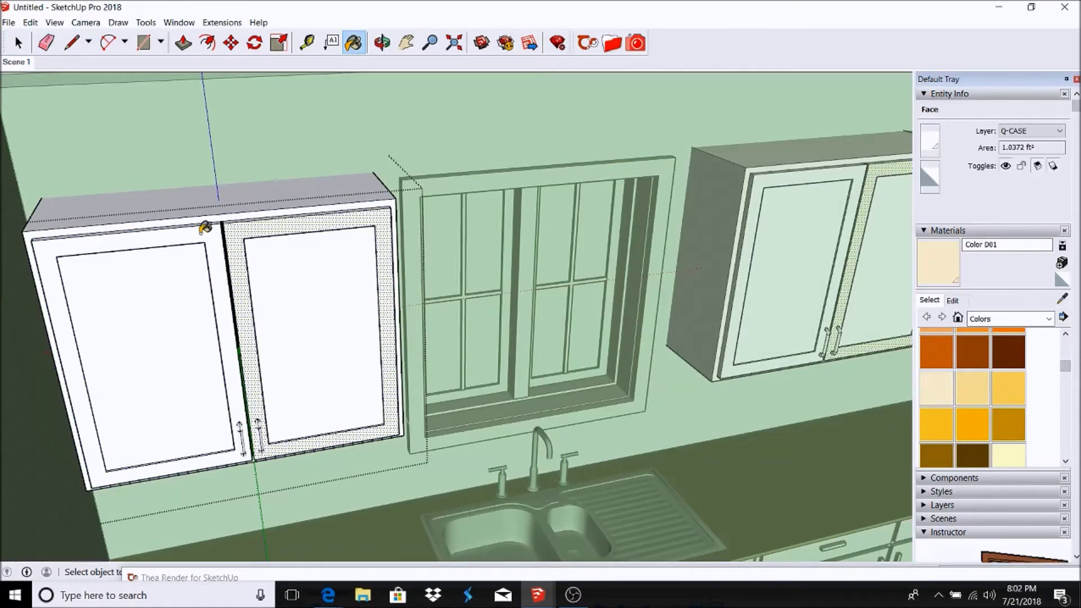
pyautogui.scroll(-3, 297, 260)
pyautogui.click(246, 263)
pyautogui.click(228, 272)
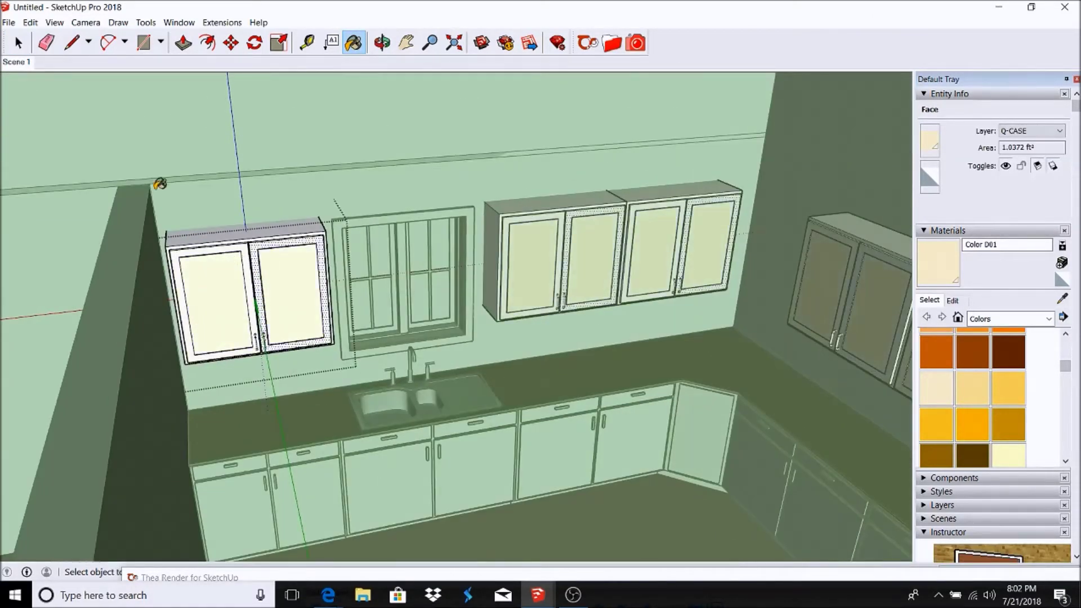
pyautogui.press('space')
pyautogui.scroll(-3, 217, 268)
pyautogui.scroll(2, 237, 276)
# Try brown Color C08, then darker Color D08, on the cabinet door panels
pyautogui.doubleClick(237, 281)
pyautogui.click(1008, 352)
pyautogui.click(231, 278)
pyautogui.click(299, 276)
pyautogui.click(972, 352)
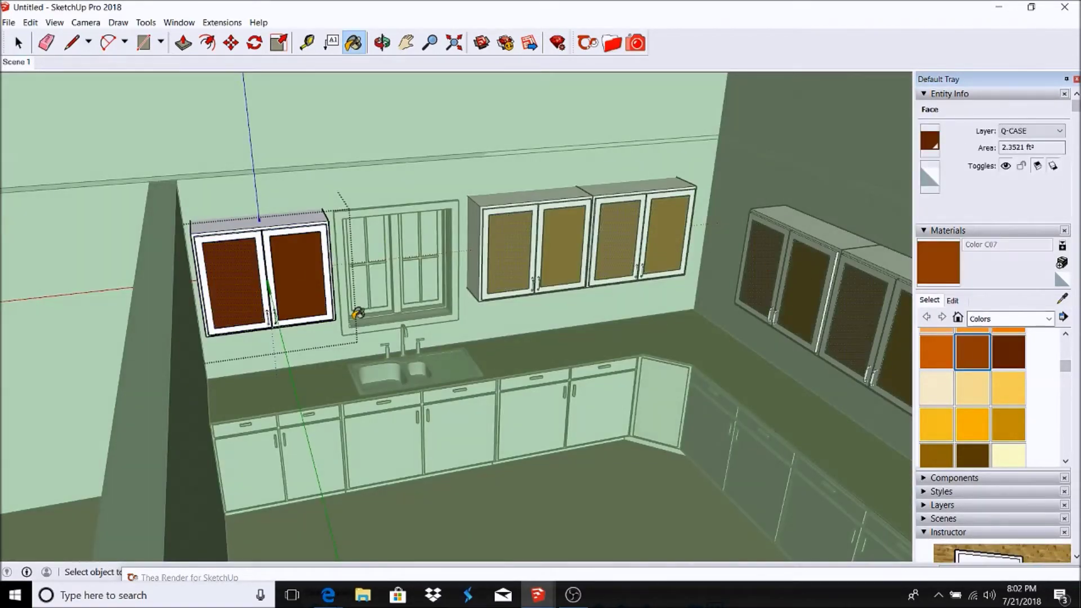
pyautogui.click(297, 276)
pyautogui.click(972, 454)
pyautogui.click(296, 276)
pyautogui.press('space')
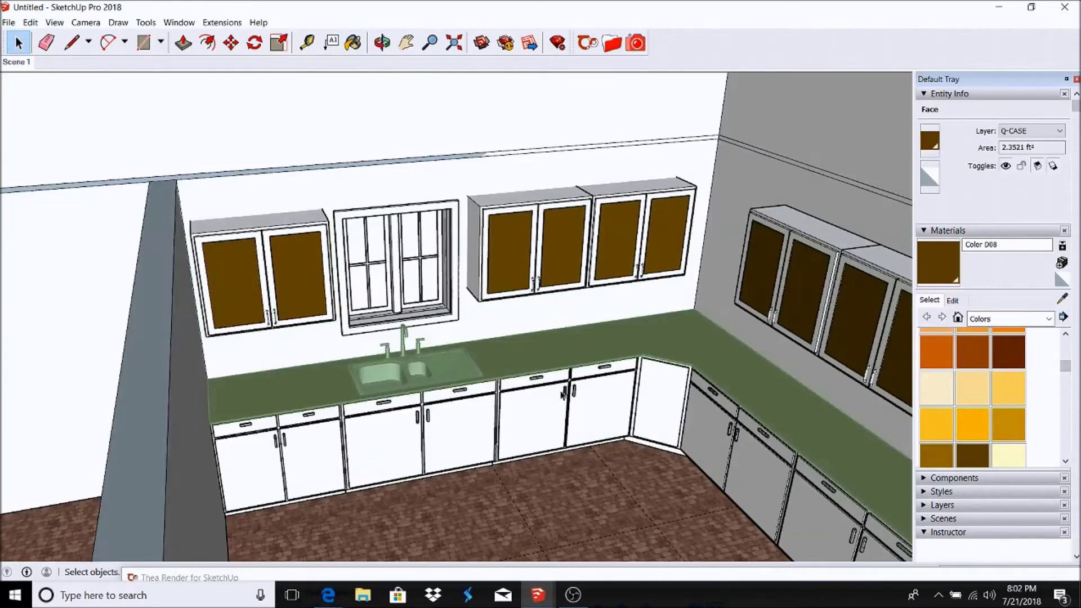
pyautogui.scroll(-3, 270, 293)
pyautogui.scroll(2, 289, 311)
pyautogui.scroll(5, 337, 320)
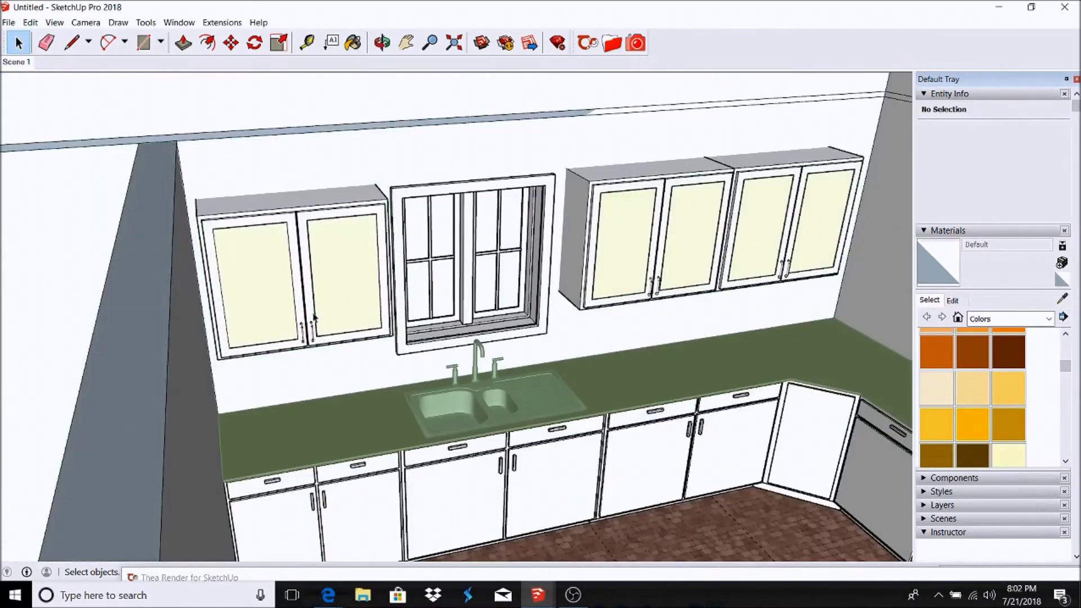
# Repaint the upper cabinet door panels white with Color M00 and return to Scene 1
pyautogui.doubleClick(276, 290)
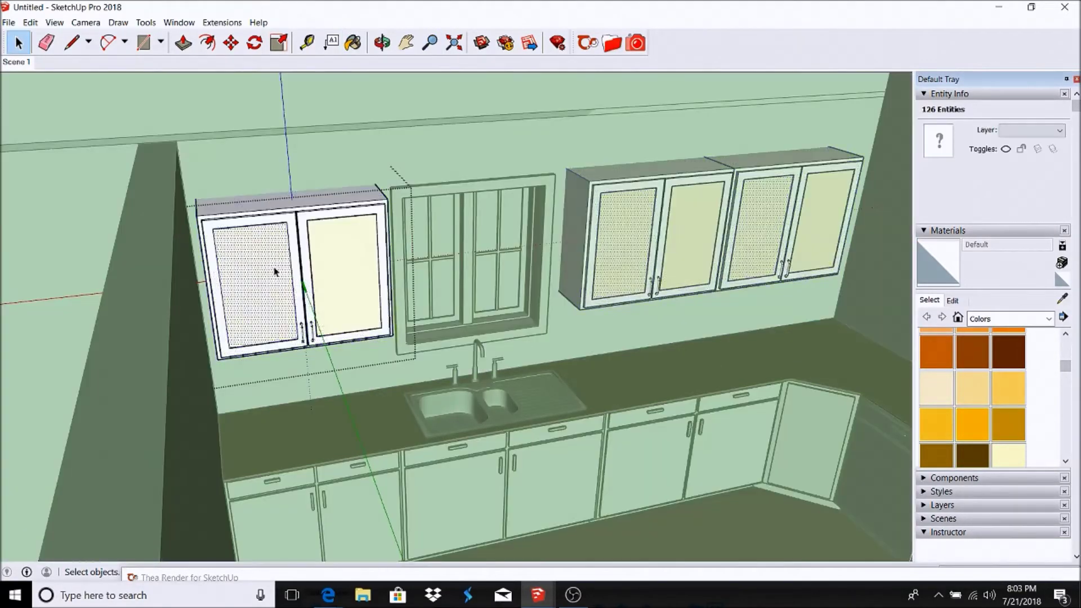
pyautogui.keyDown('ctrl'); pyautogui.click(357, 268); pyautogui.keyUp('ctrl')
pyautogui.scroll(-2, 1054, 439)
pyautogui.scroll(-3, 1054, 438)
pyautogui.scroll(-3, 1054, 439)
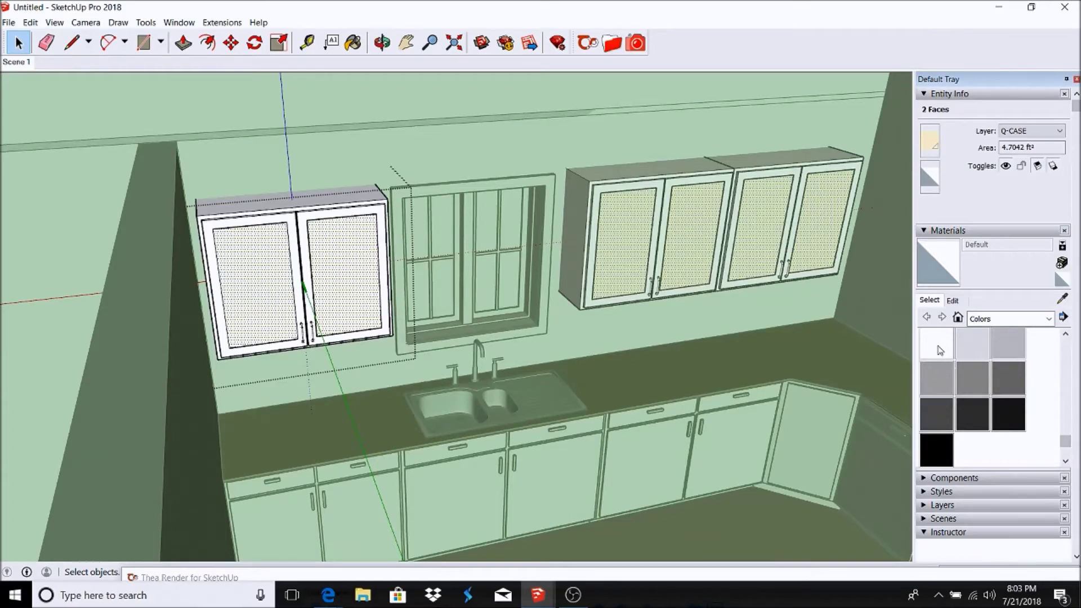
pyautogui.click(936, 345)
pyautogui.click(262, 243)
pyautogui.click(17, 61)
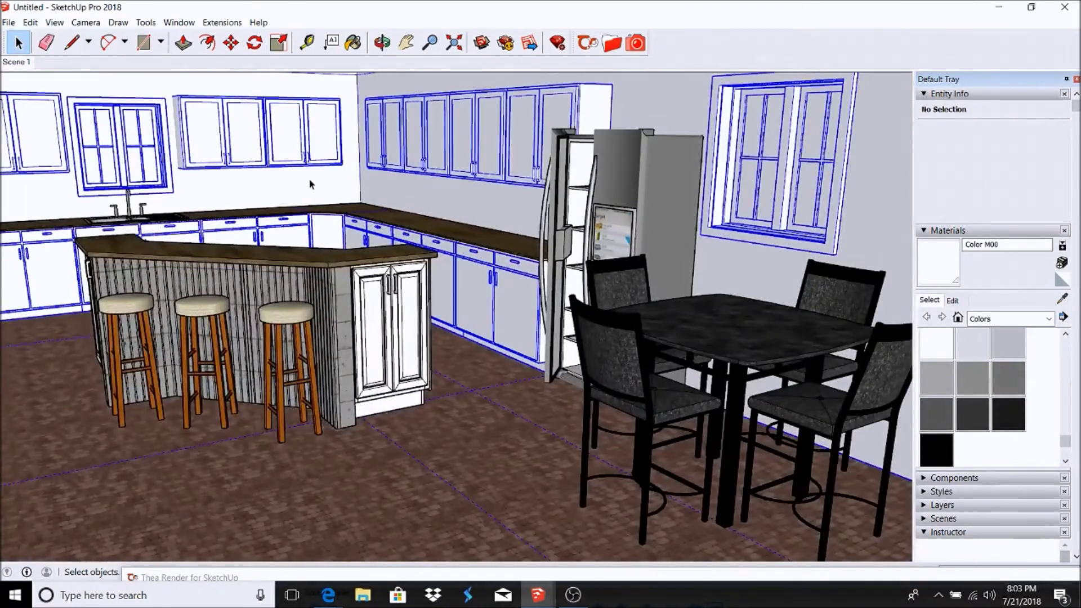
# Select the house and browse the Thea Wall material groups up to Wall (41-50)
pyautogui.click(310, 184)
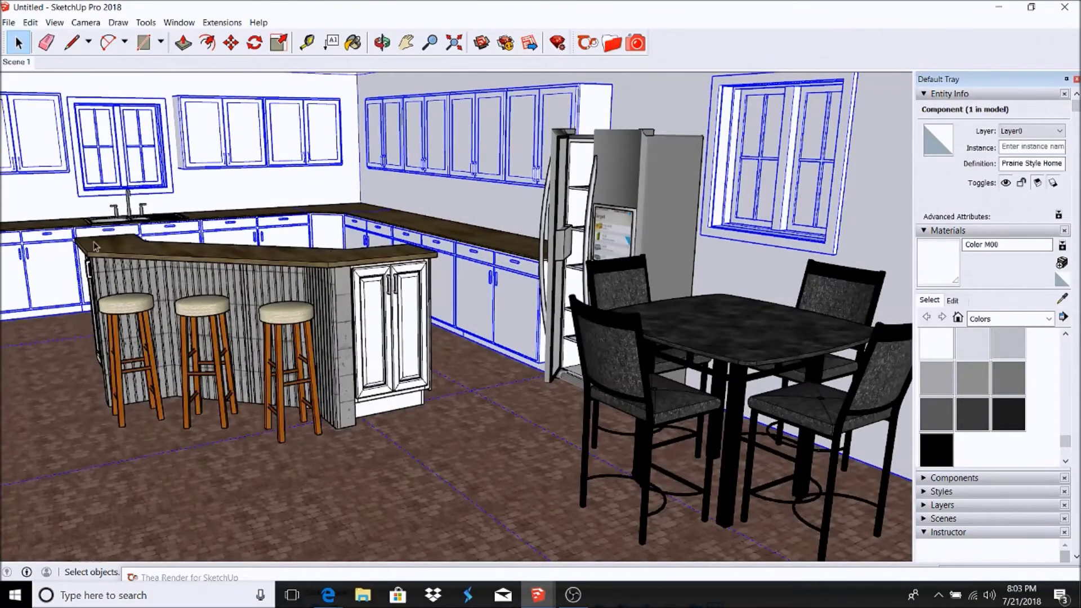
pyautogui.click(611, 43)
pyautogui.scroll(-5, 642, 225)
pyautogui.click(634, 273)
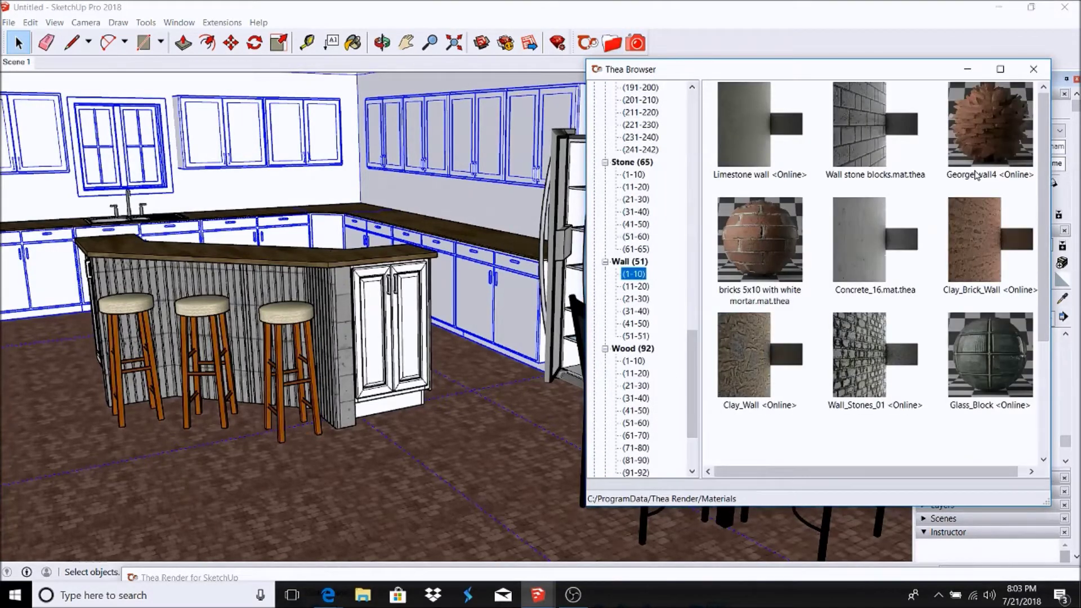
pyautogui.scroll(-3, 1019, 301)
pyautogui.click(639, 287)
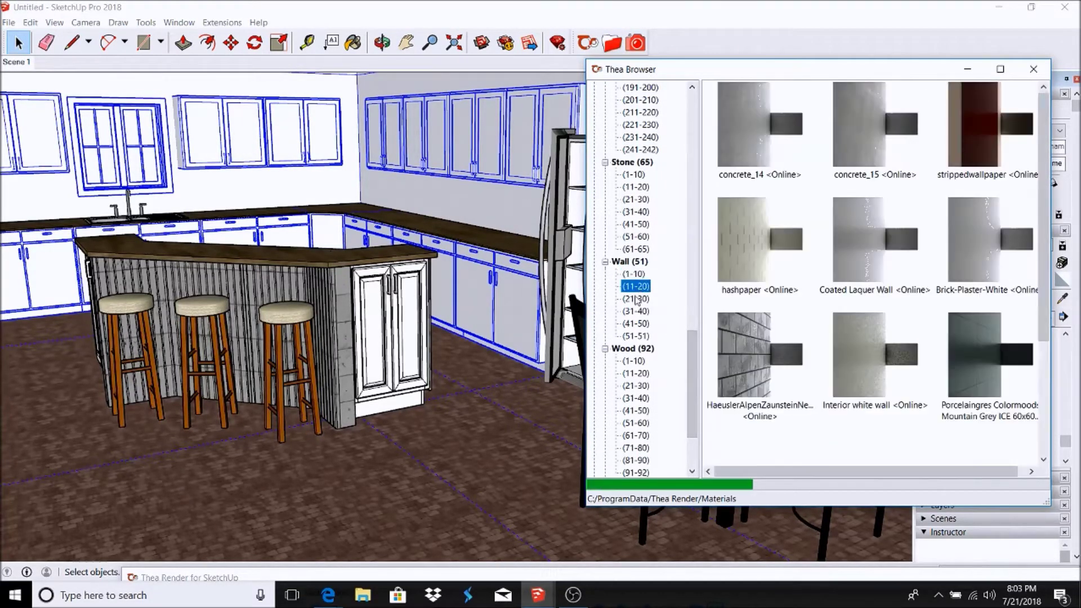
pyautogui.click(639, 299)
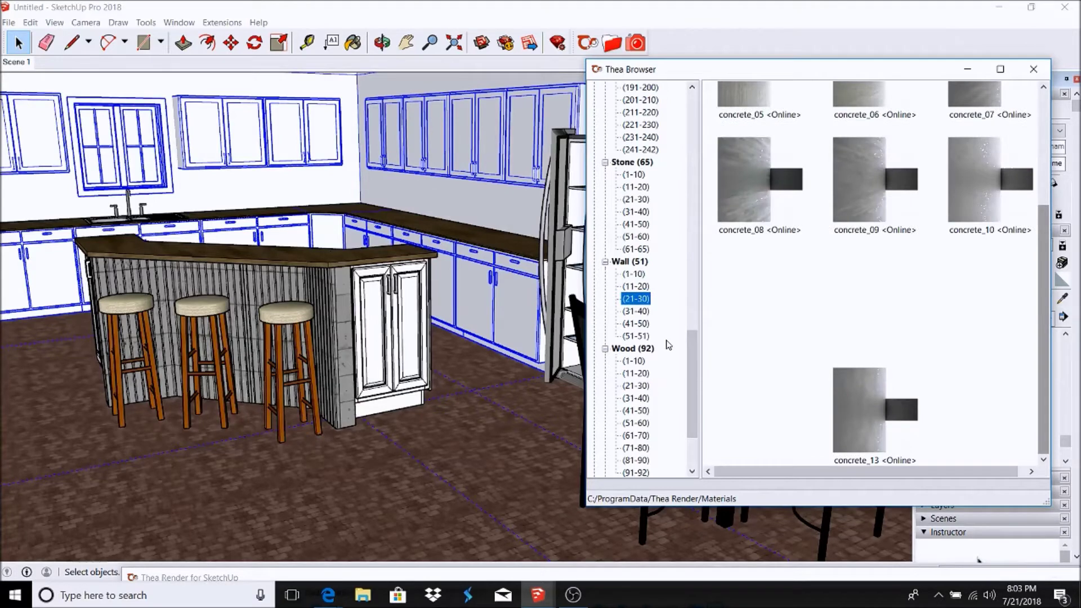
pyautogui.press('Down')
pyautogui.press('Down')
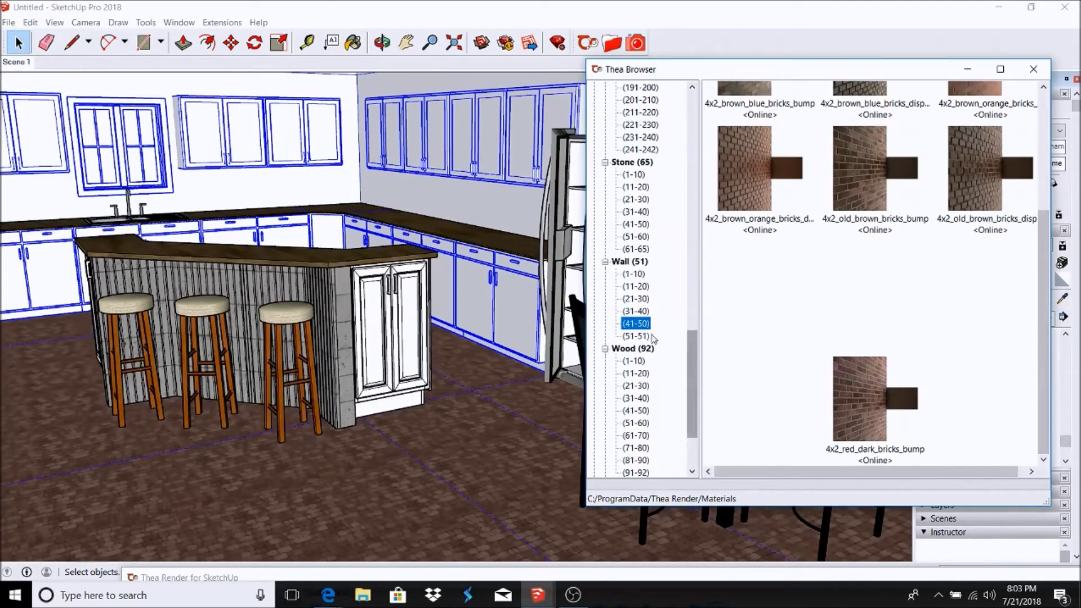
pyautogui.press('Down')
pyautogui.press('Down')
pyautogui.press('Down')
pyautogui.press('Down')
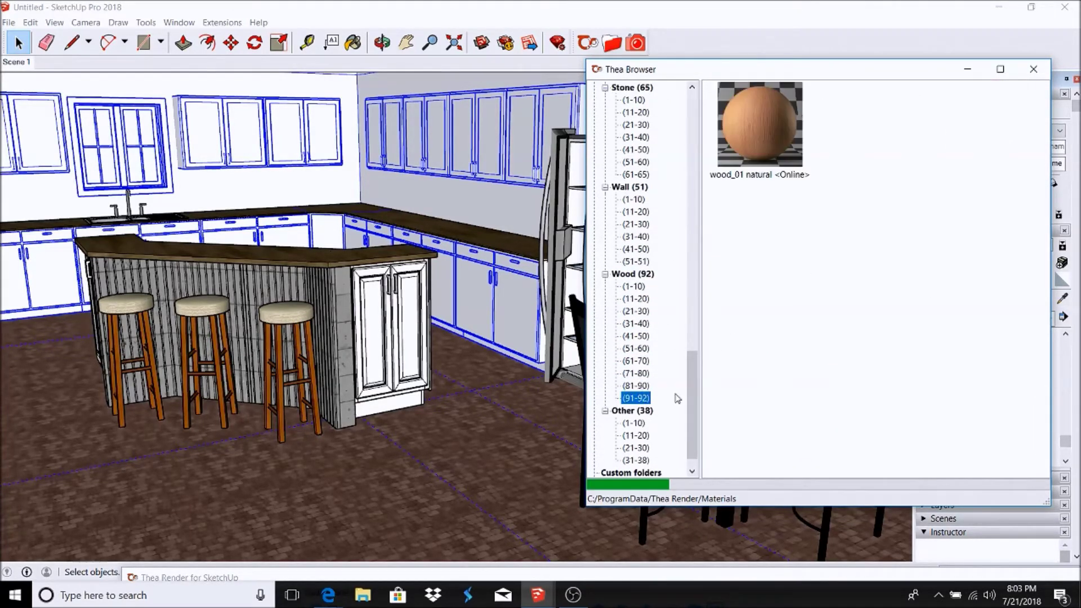
# Browse back through the Wood (51-60) groups and into the Paint materials
pyautogui.scroll(-2, 1042, 242)
pyautogui.press('Up')
pyautogui.press('Up')
pyautogui.press('Up')
pyautogui.press('Up')
pyautogui.scroll(-2, 1047, 186)
pyautogui.press('Up')
pyautogui.press('Up')
pyautogui.press('Up')
pyautogui.press('Up')
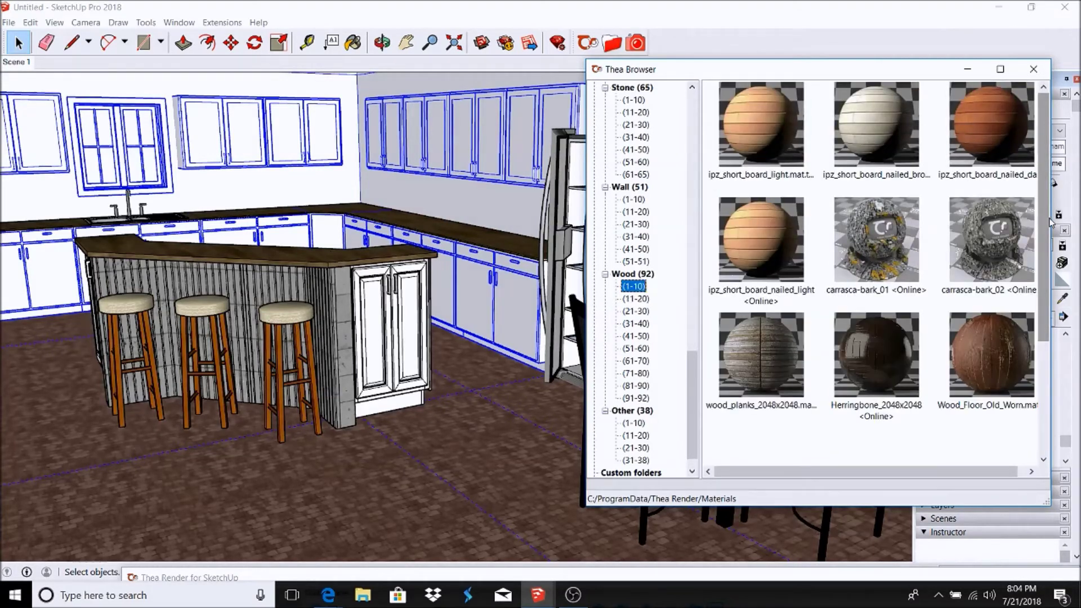
pyautogui.scroll(-2, 957, 253)
pyautogui.scroll(7, 647, 315)
pyautogui.scroll(6, 647, 315)
pyautogui.click(635, 237)
pyautogui.press('Up')
pyautogui.press('Up')
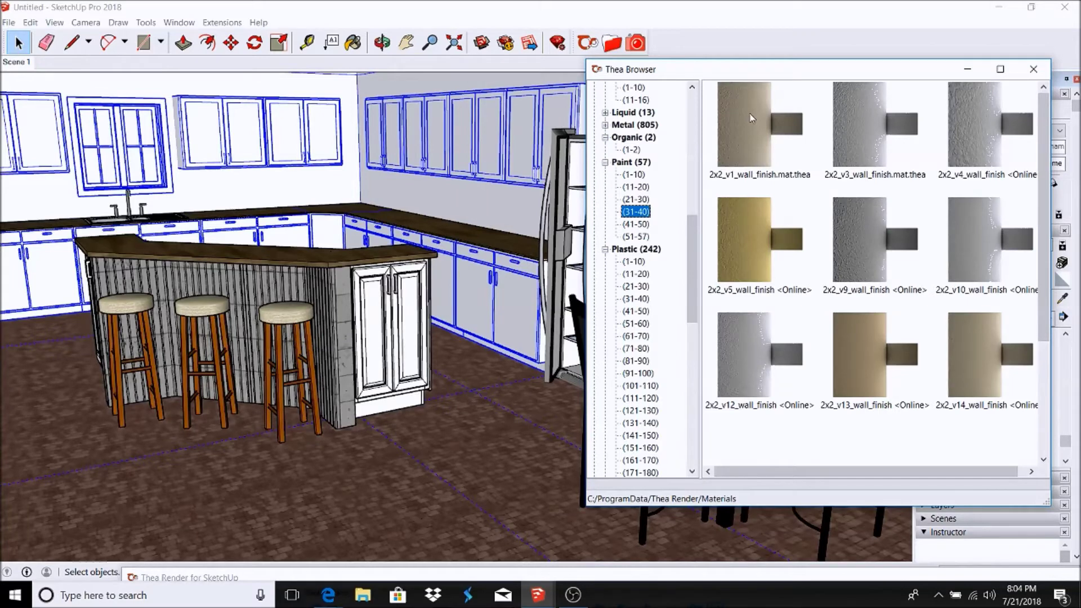
# Apply 2x2_v13_wall_finish to the walls, then replace it with 2x2_v12_wall_finish
pyautogui.doubleClick(856, 353)
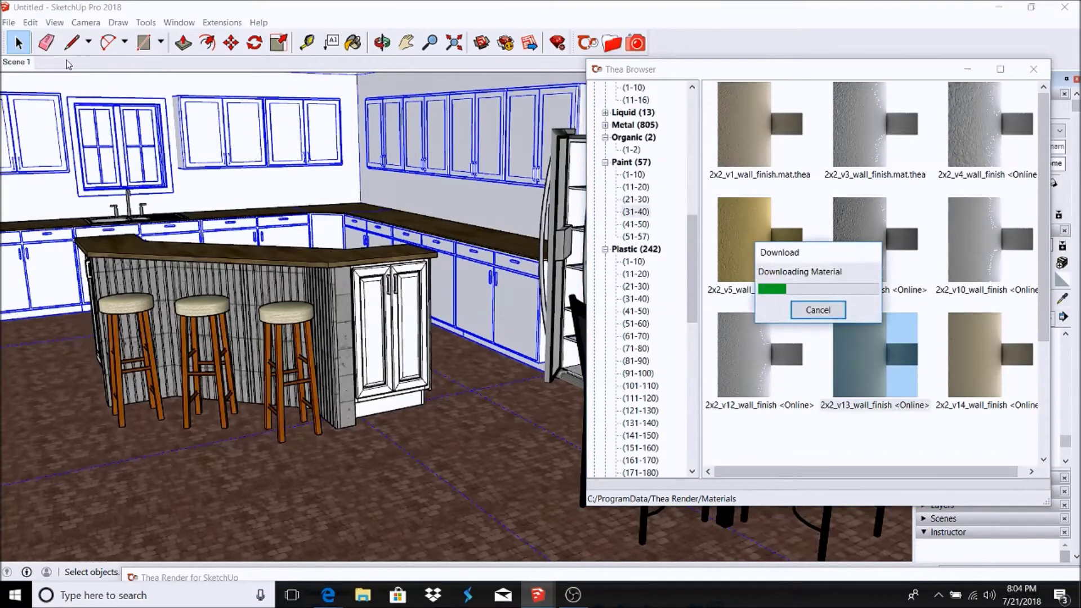
pyautogui.click(475, 207)
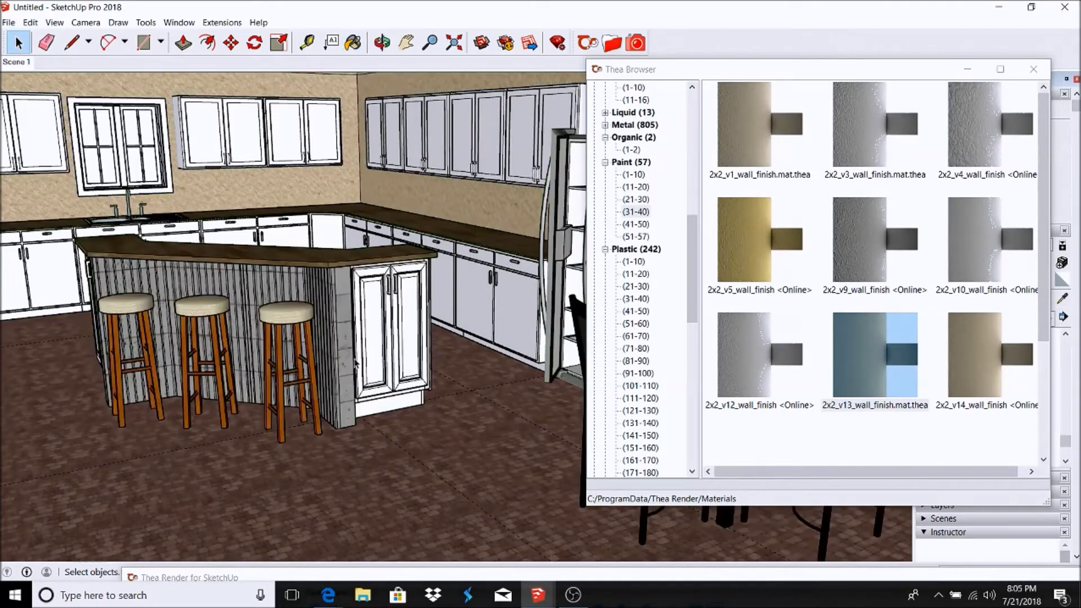
pyautogui.click(744, 331)
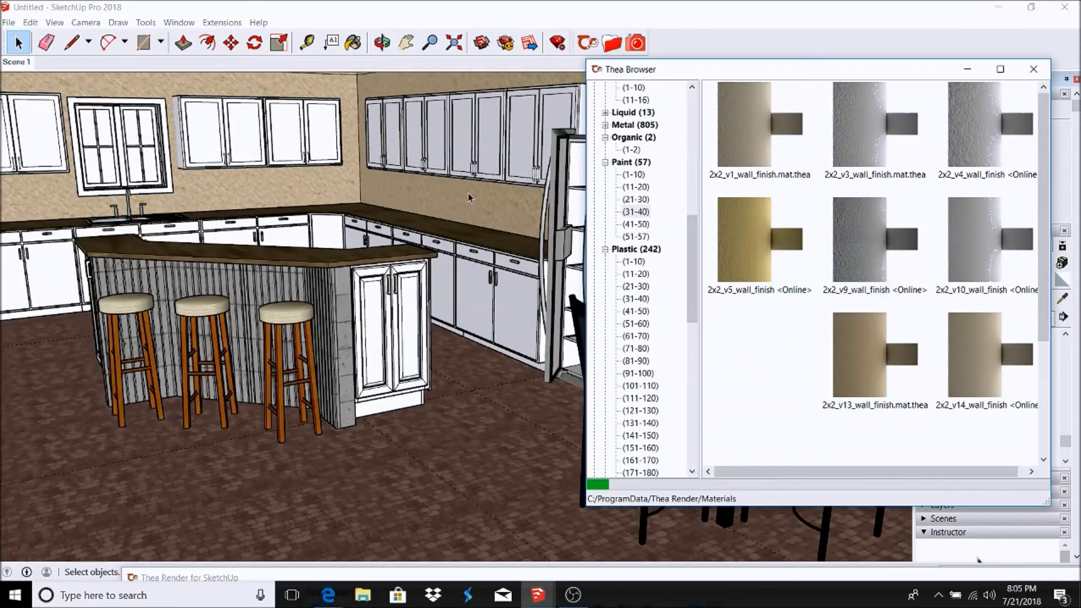
pyautogui.click(327, 152)
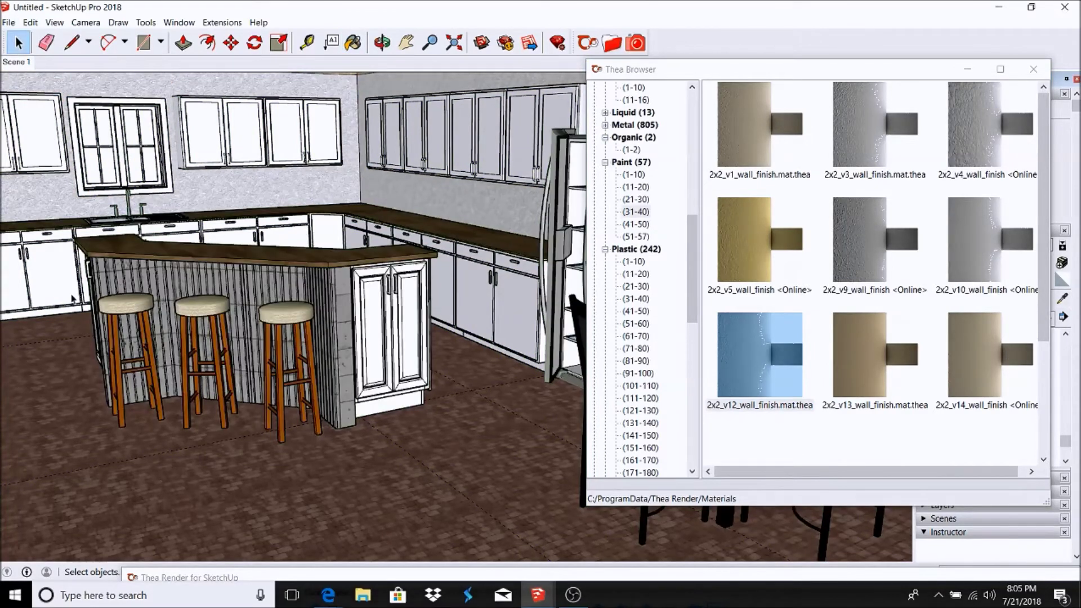
# Download the Ceramic Tiles Cream material from the Thea Ceramic (21-23) group
pyautogui.moveTo(696, 235); pyautogui.dragTo(692, 342)
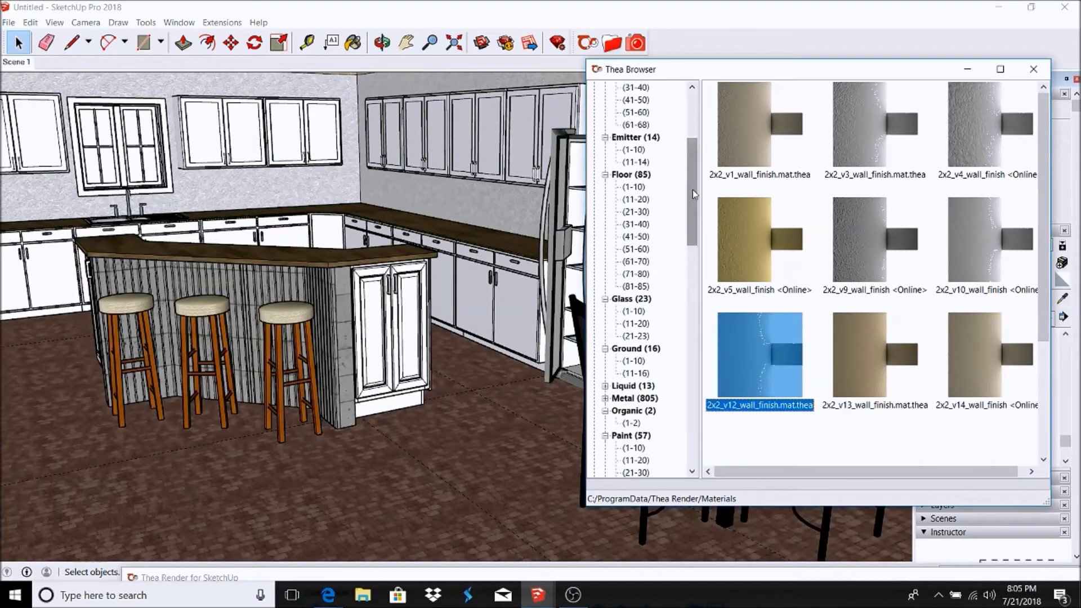
pyautogui.click(635, 373)
pyautogui.click(633, 311)
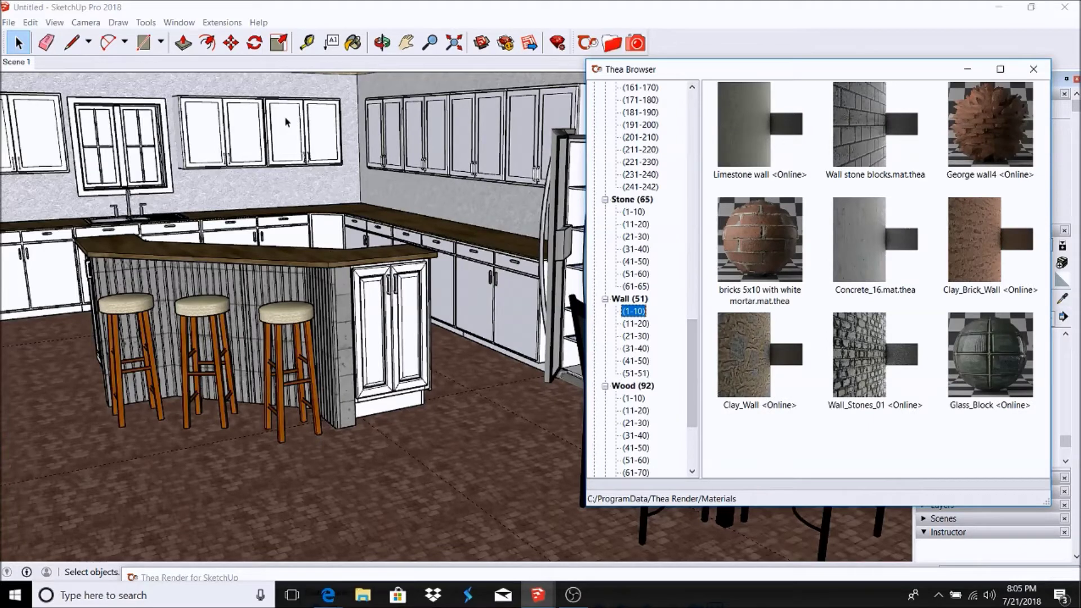
pyautogui.click(995, 128)
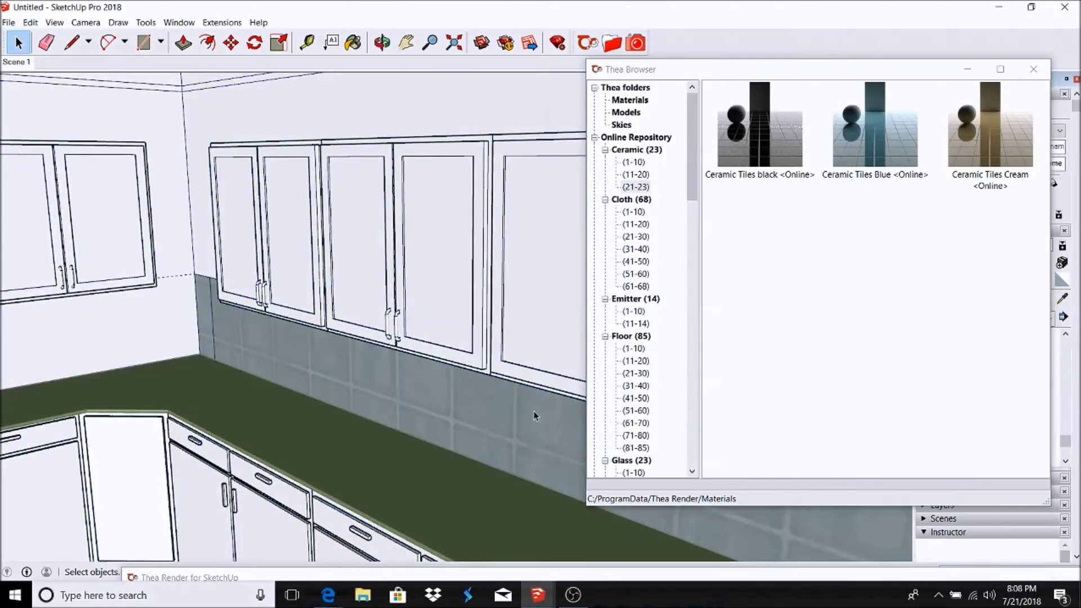
# Orbit and zoom the view around to the backsplash behind the counters
pyautogui.press('o')
pyautogui.moveTo(542, 409)
pyautogui.mouseDown()
pyautogui.moveTo(446, 312)
pyautogui.moveTo(113, 313)
pyautogui.mouseUp()
pyautogui.click(140, 45)
pyautogui.scroll(5, 531, 222)
pyautogui.scroll(-5, 338, 281)
pyautogui.scroll(5, 265, 380)
pyautogui.scroll(-2, 282, 388)
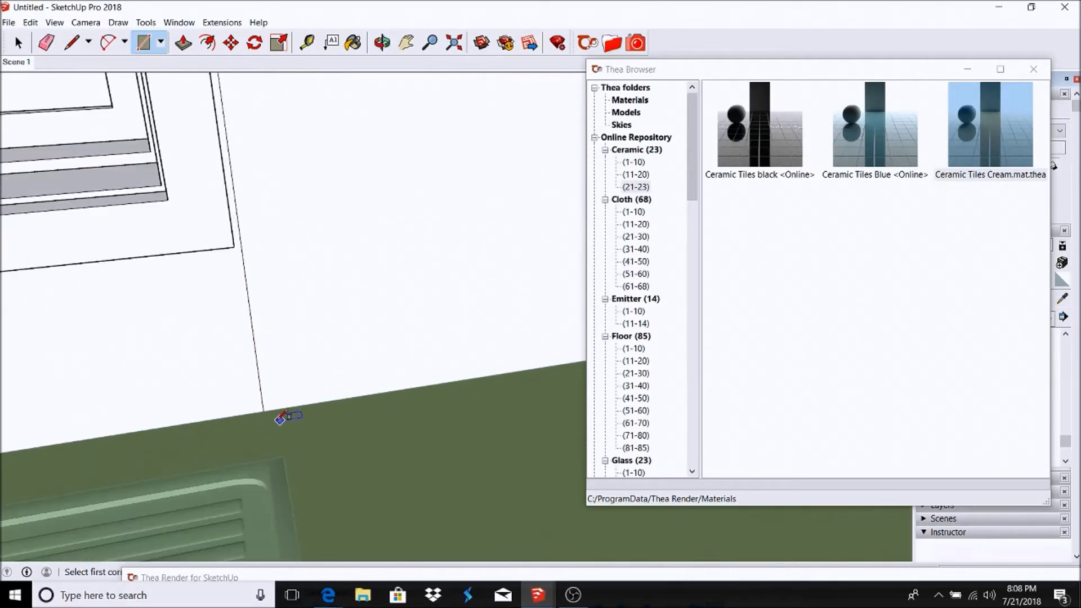
pyautogui.scroll(-5, 282, 389)
pyautogui.scroll(8, 446, 301)
pyautogui.scroll(-3, 450, 293)
pyautogui.scroll(-3, 483, 403)
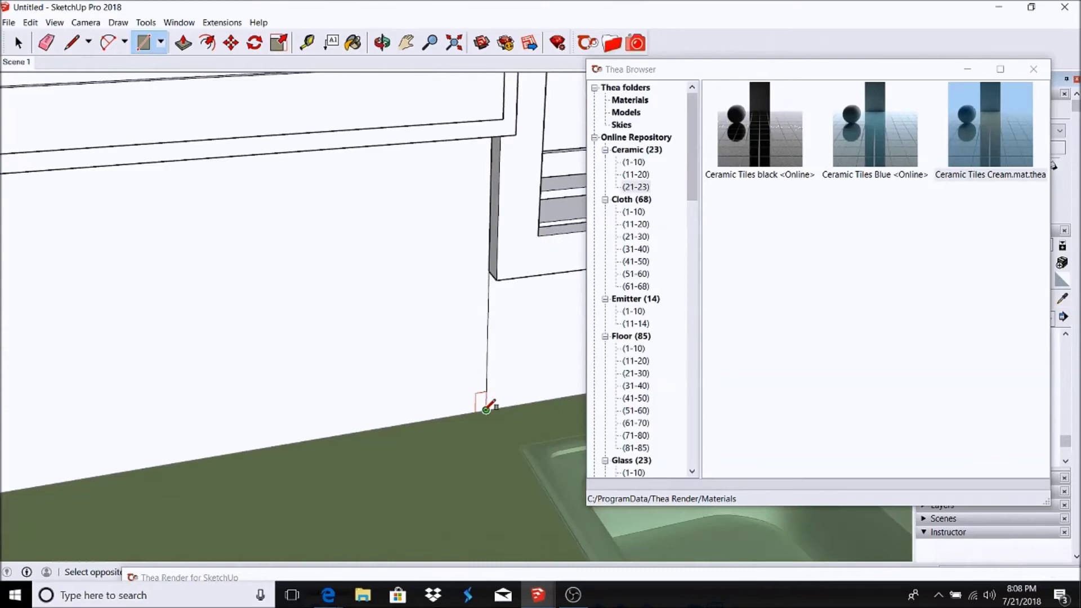
# Paint the backsplash faces with the Ceramic Tiles Cream tiles
pyautogui.press('o')
pyautogui.scroll(5, 156, 253)
pyautogui.scroll(-3, 156, 253)
pyautogui.scroll(-3, 157, 441)
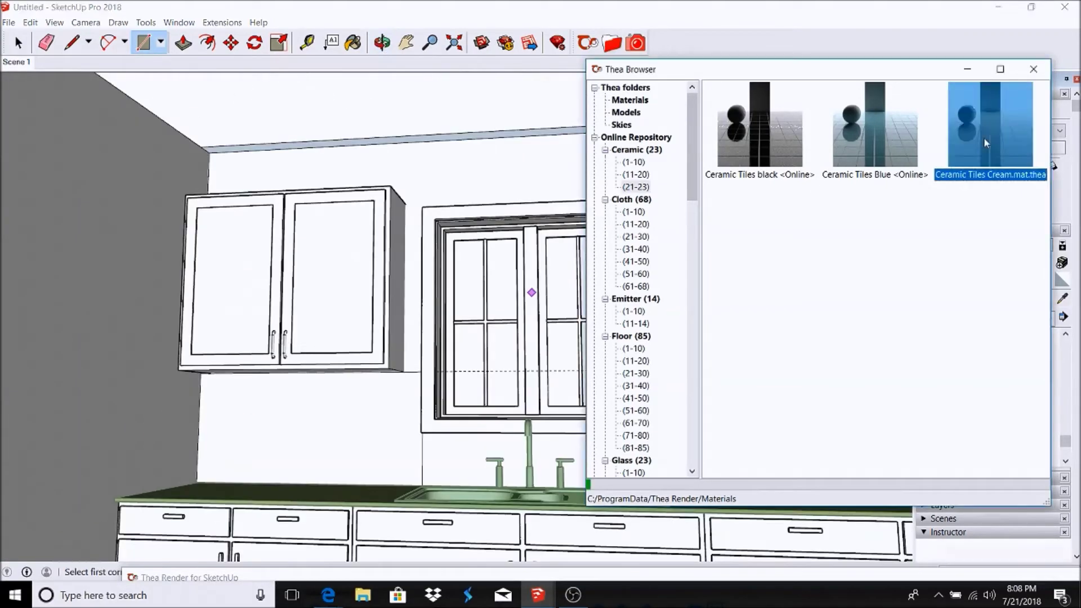
pyautogui.press('b')
pyautogui.scroll(2, 415, 266)
pyautogui.scroll(-3, 415, 266)
pyautogui.scroll(-2, 415, 265)
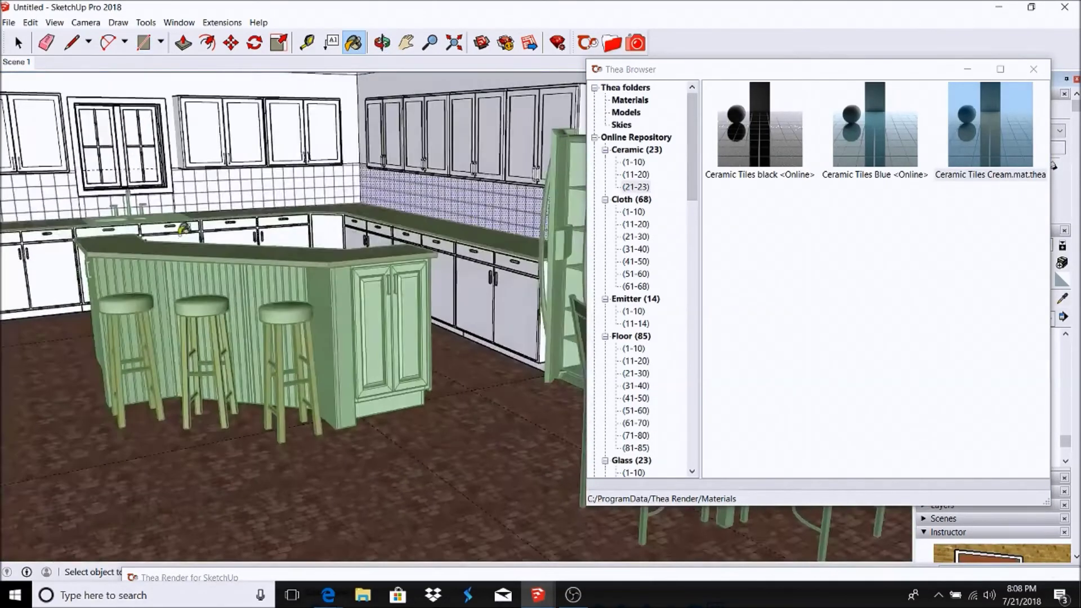
pyautogui.press('space')
pyautogui.scroll(5, 308, 260)
pyautogui.click(420, 292)
# Download the Florentine_A2_14k_Unplated_White_Gold metal and paint the right door handle with it
pyautogui.scroll(-10, 625, 304)
pyautogui.scroll(3, 625, 304)
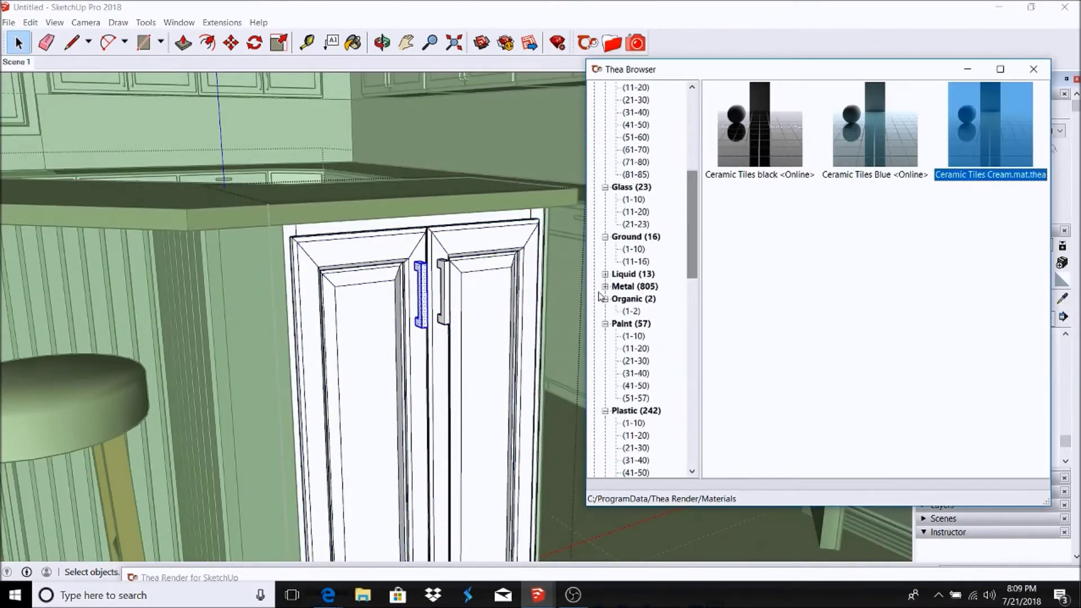
pyautogui.doubleClick(631, 286)
pyautogui.click(640, 273)
pyautogui.doubleClick(772, 131)
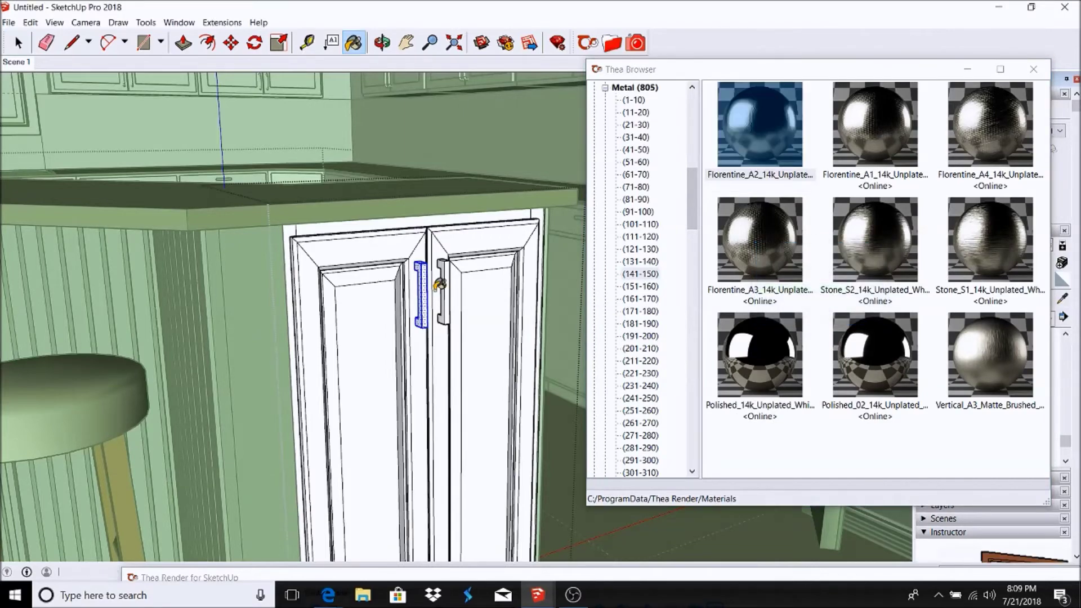
pyautogui.scroll(3, 441, 309)
pyautogui.click(450, 225)
# Paint the lower cabinet drawer handles with the Florentine metal inside the cabinet group
pyautogui.scroll(2, 458, 338)
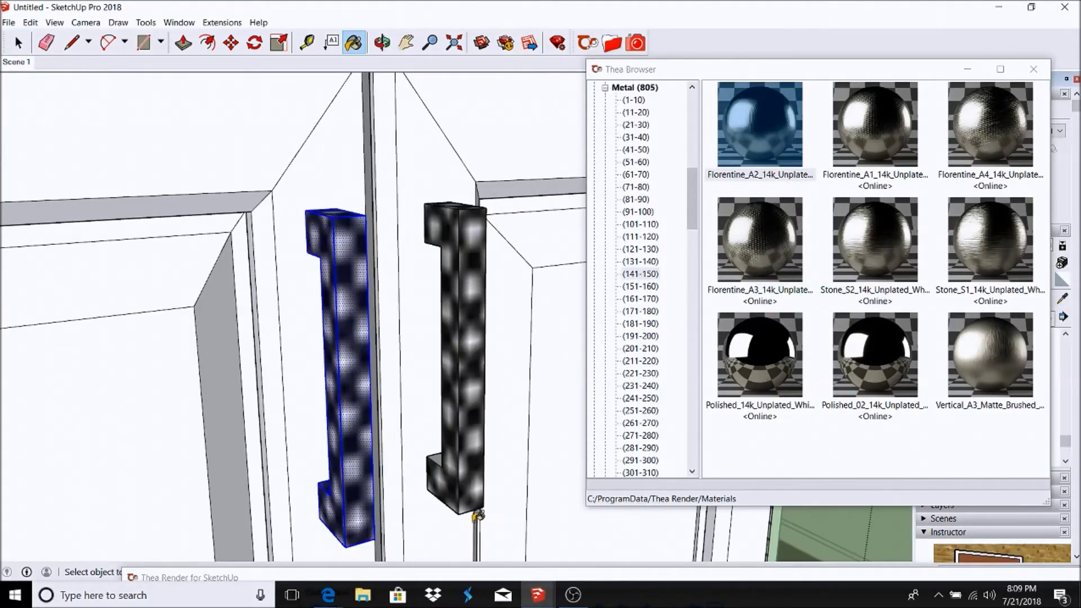
pyautogui.scroll(1, 445, 394)
pyautogui.scroll(2, 445, 366)
pyautogui.scroll(-5, 454, 287)
pyautogui.press('space')
pyautogui.moveTo(141, 386); pyautogui.dragTo(553, 260, button='middle')
pyautogui.doubleClick(540, 265)
pyautogui.click(748, 130)
pyautogui.scroll(3, 529, 281)
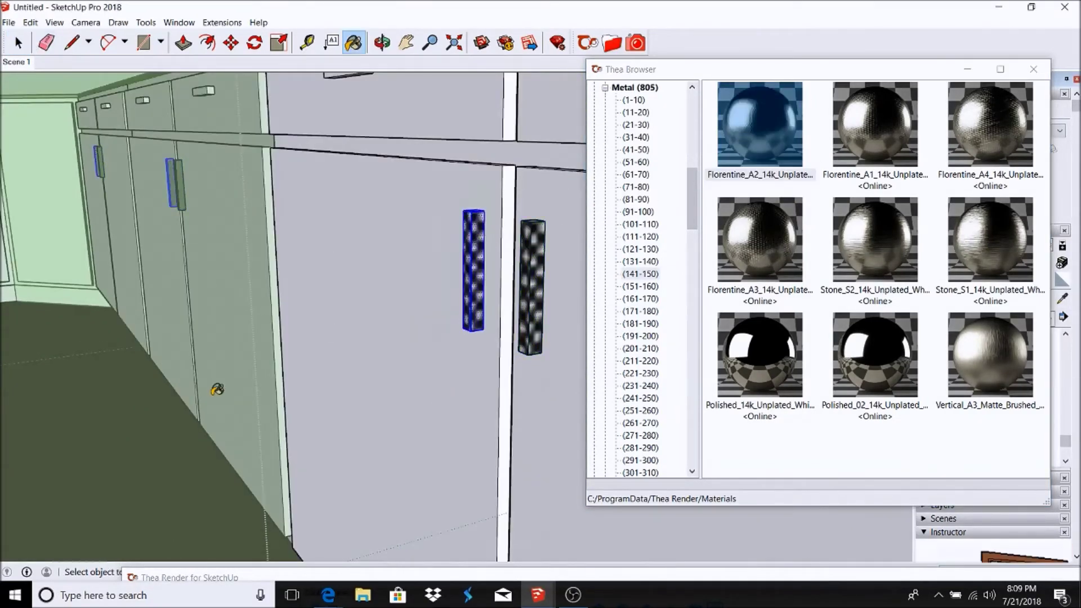
pyautogui.scroll(-5, 326, 330)
pyautogui.click(551, 218)
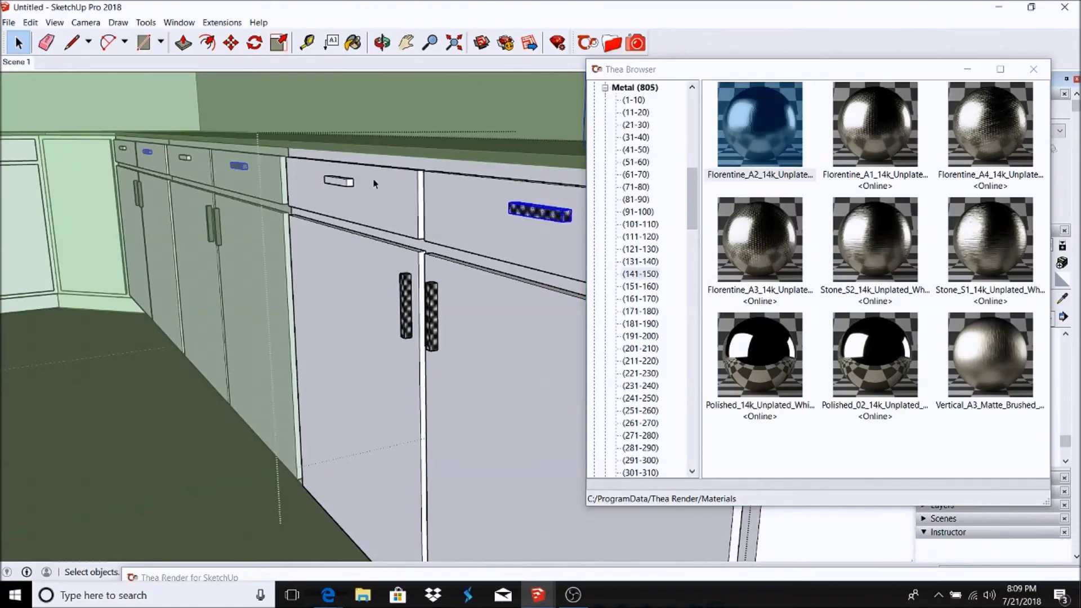
pyautogui.click(187, 407)
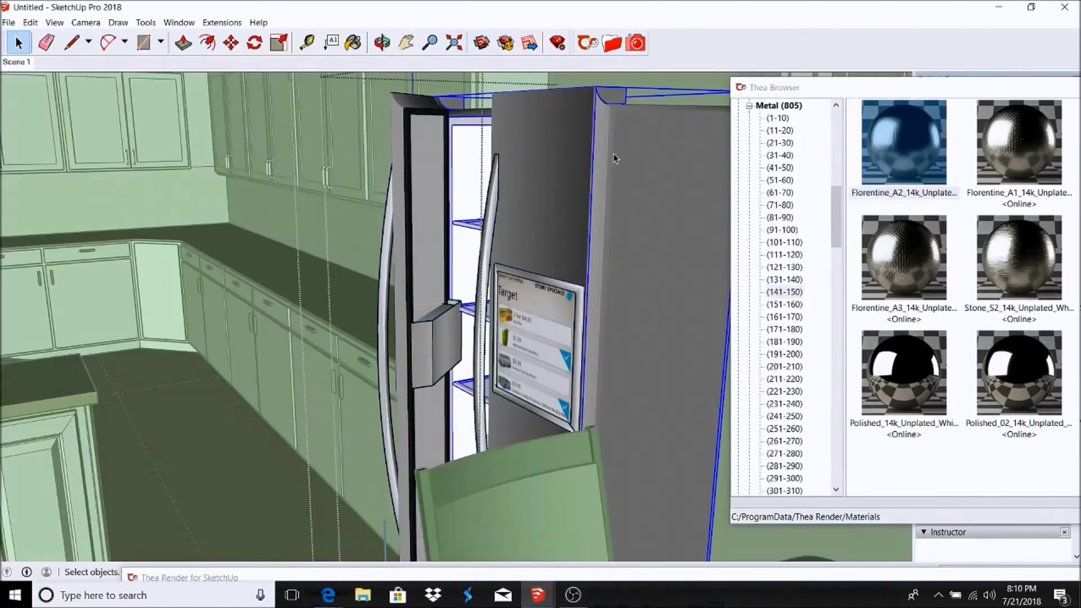
# Paint the fridge door panel with the Florentine metal, then pick Vertical_A3_Matte_Brushed
pyautogui.doubleClick(614, 159)
pyautogui.click(588, 156)
pyautogui.scroll(3, 589, 157)
pyautogui.scroll(3, 588, 157)
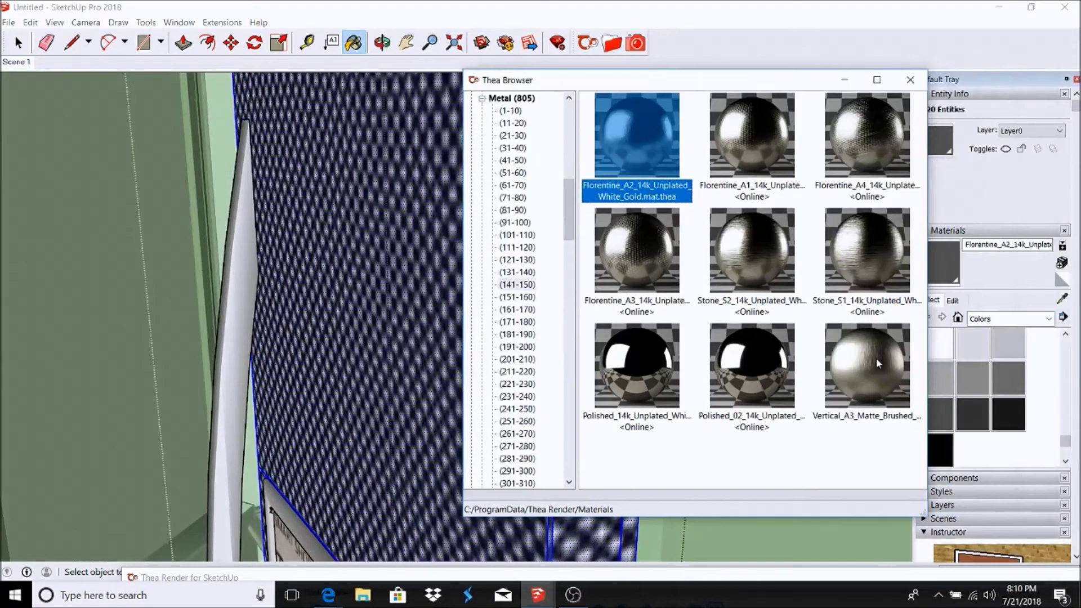
pyautogui.click(878, 363)
pyautogui.scroll(-5, 530, 164)
pyautogui.scroll(-5, 337, 141)
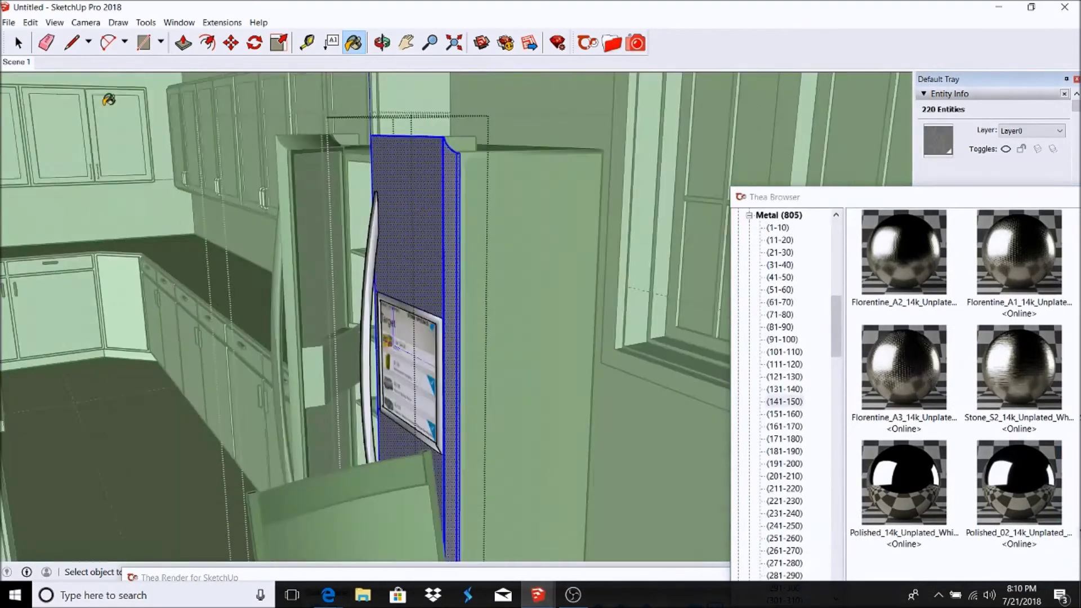
pyautogui.press('Escape')
# Apply the Vertical_A3_Matte_Brushed metal to the right fridge panel and body
pyautogui.doubleClick(525, 198)
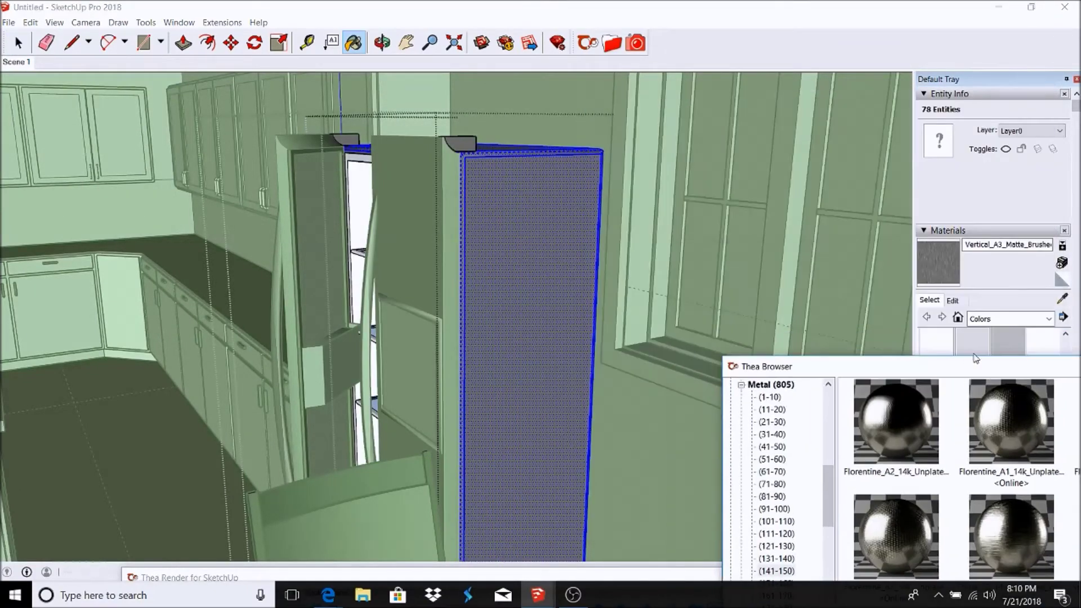
pyautogui.scroll(-3, 490, 181)
pyautogui.scroll(-2, 517, 157)
pyautogui.scroll(-2, 555, 191)
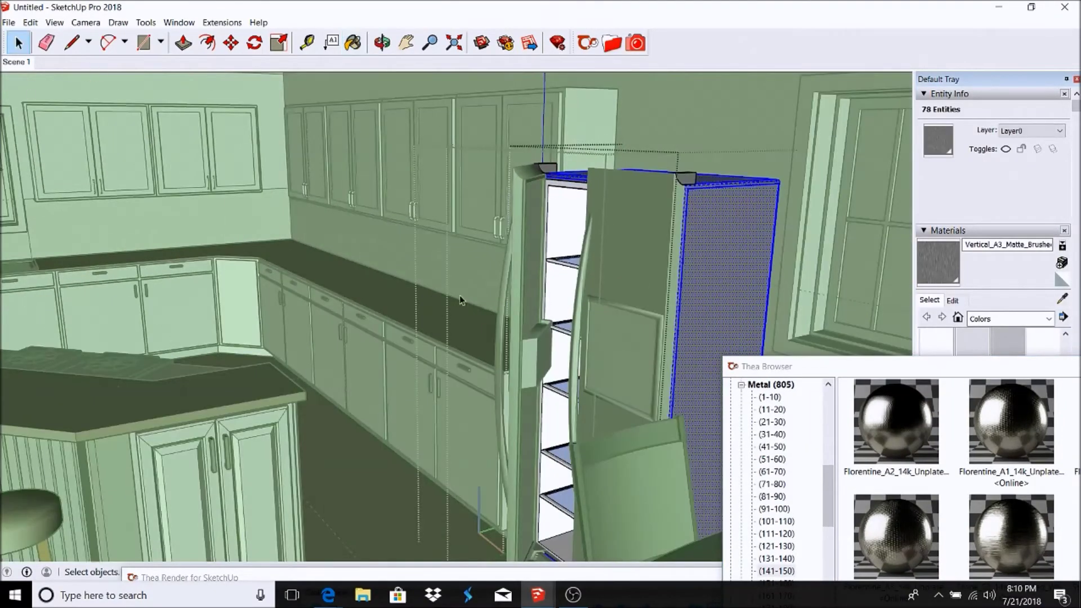
pyautogui.click(459, 295)
pyautogui.scroll(3, 461, 288)
pyautogui.click(470, 276)
pyautogui.scroll(3, 447, 308)
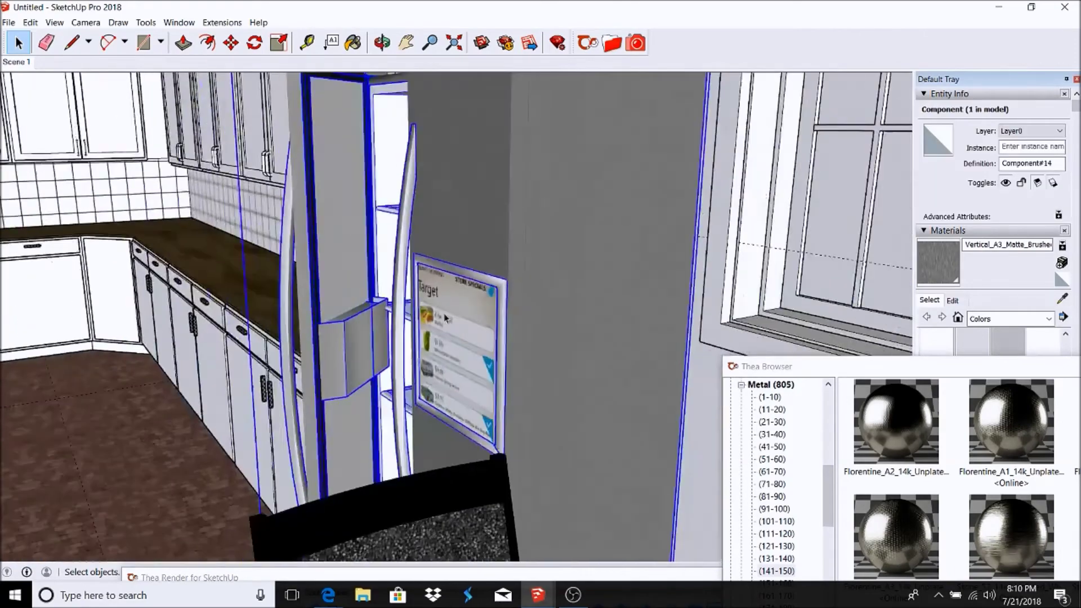
pyautogui.scroll(-3, 447, 309)
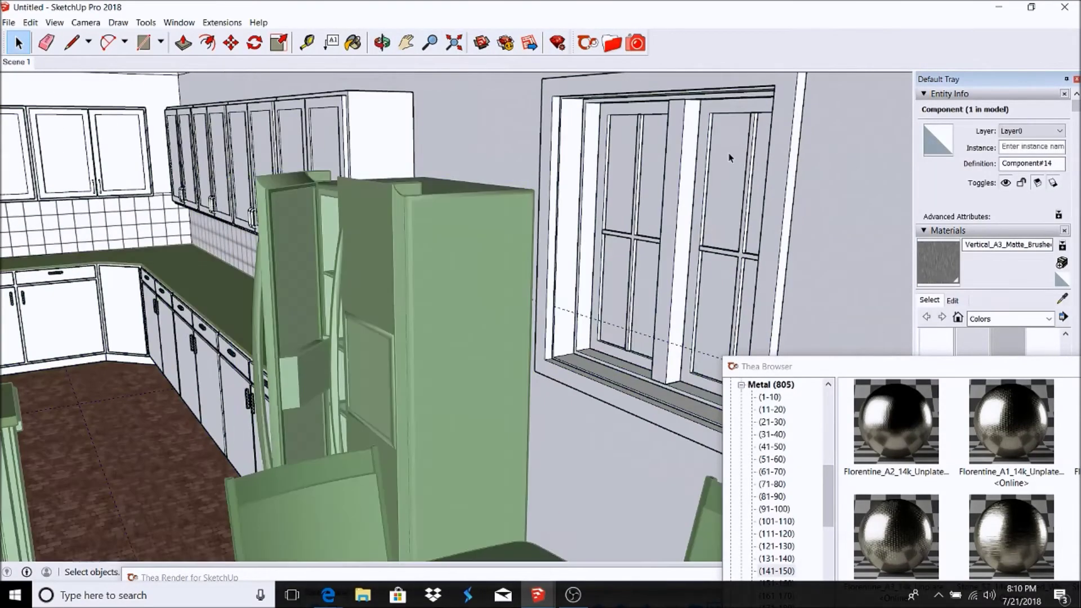
pyautogui.click(726, 157)
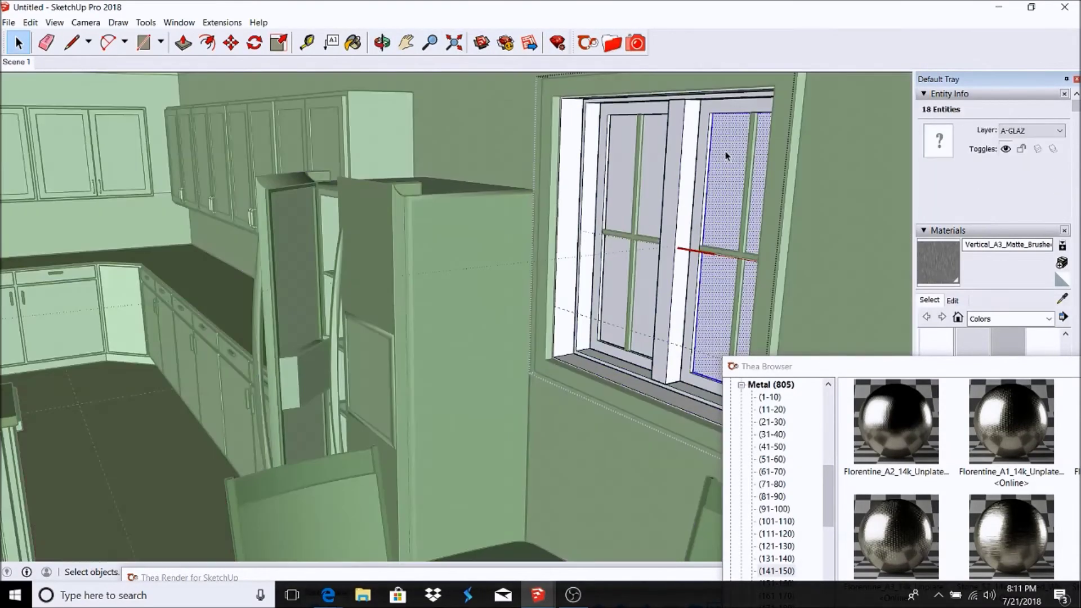
# Paint the sink and faucet with the Polished_14k_Unplated_White Thea metal
pyautogui.press('Escape')
pyautogui.doubleClick(654, 167)
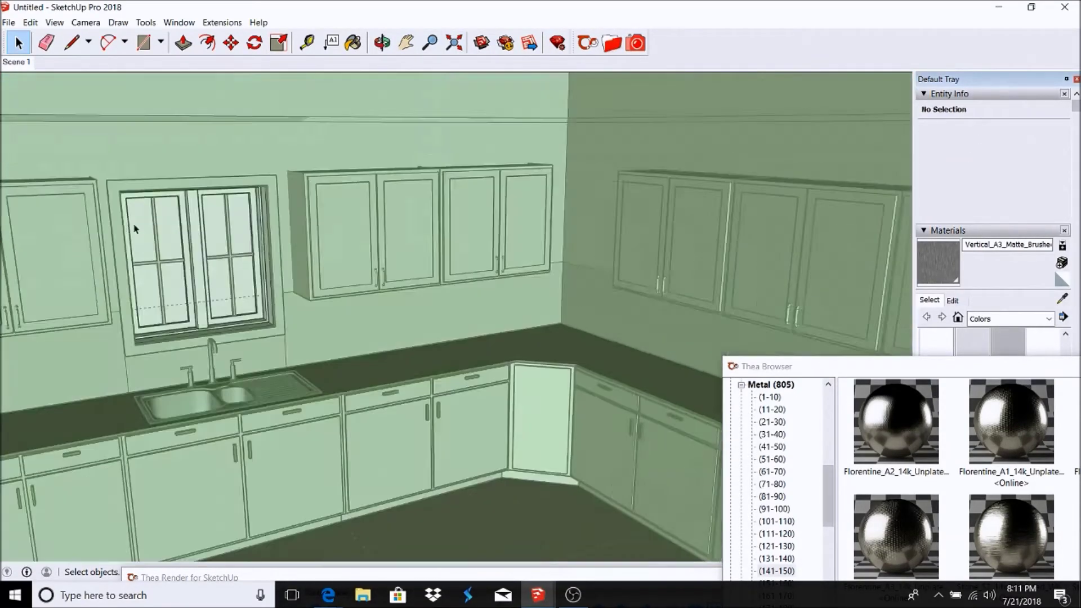
pyautogui.scroll(3, 140, 218)
pyautogui.click(140, 213)
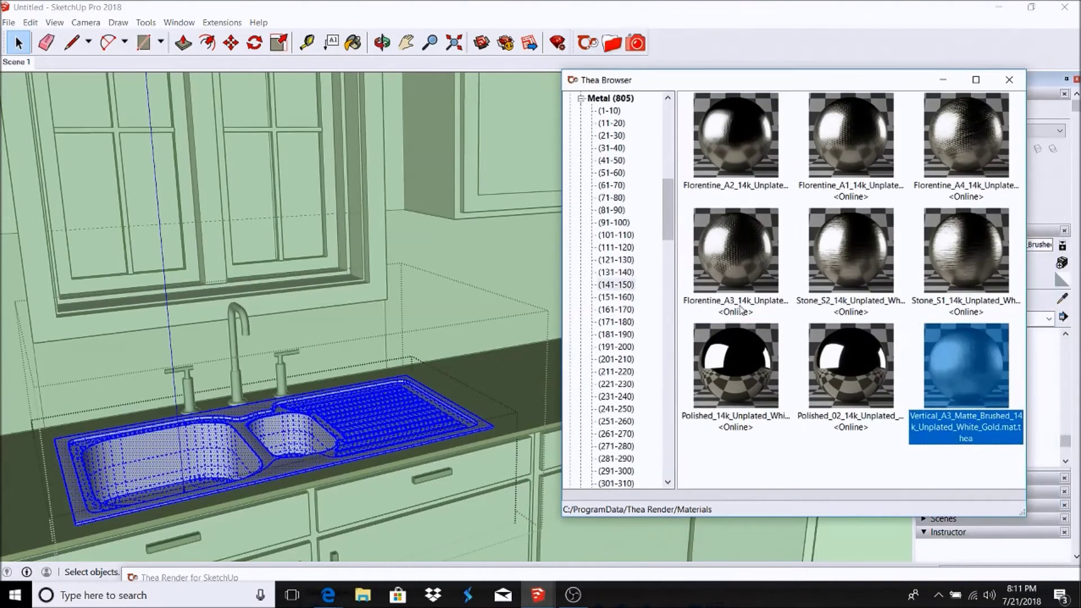
pyautogui.doubleClick(737, 366)
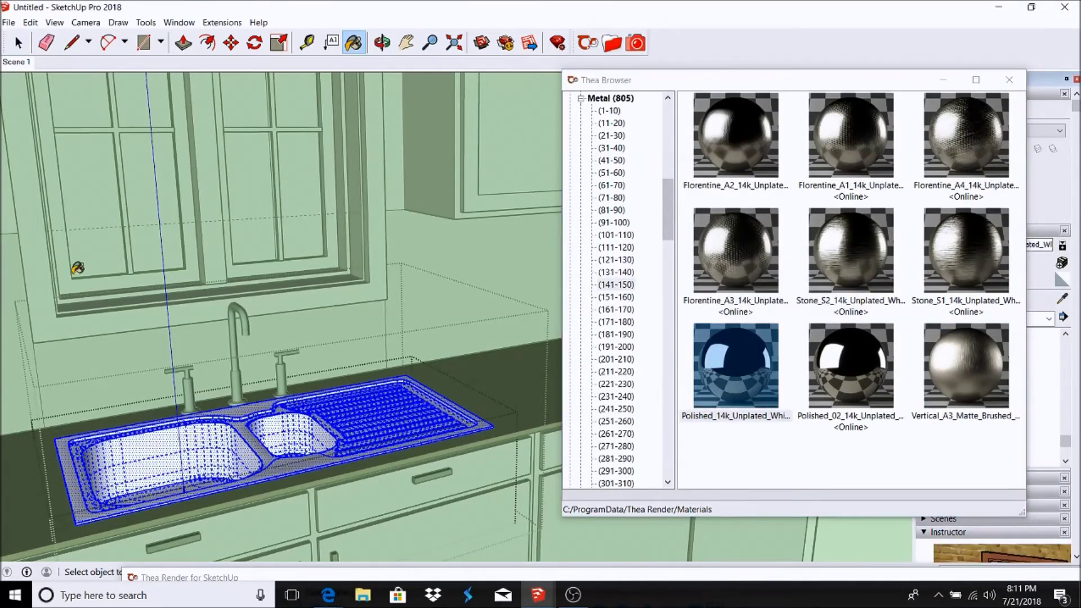
pyautogui.click(236, 338)
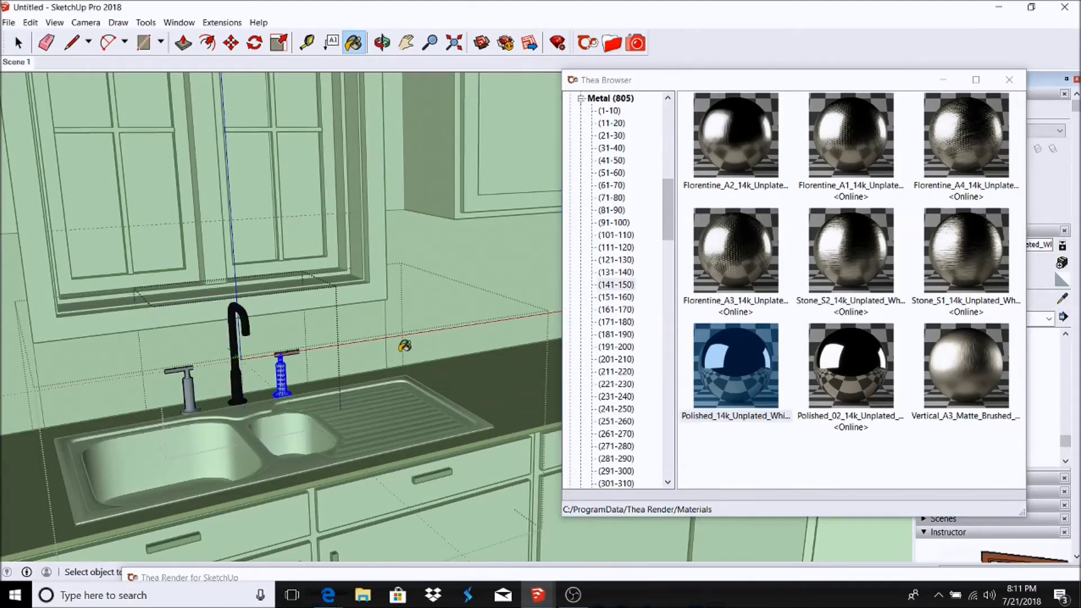
pyautogui.press('space')
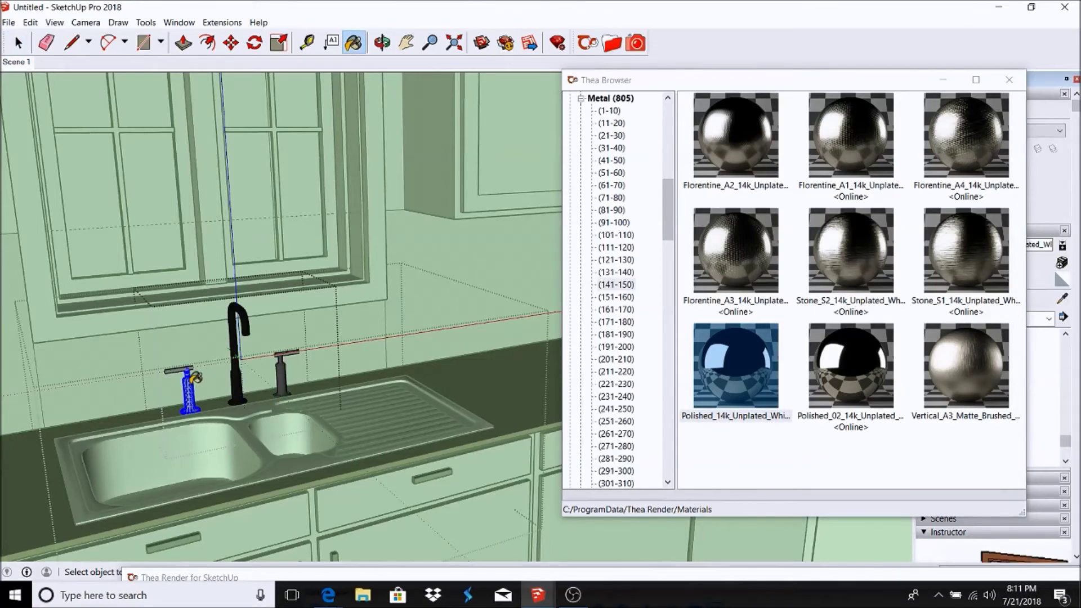
pyautogui.scroll(-5, 222, 409)
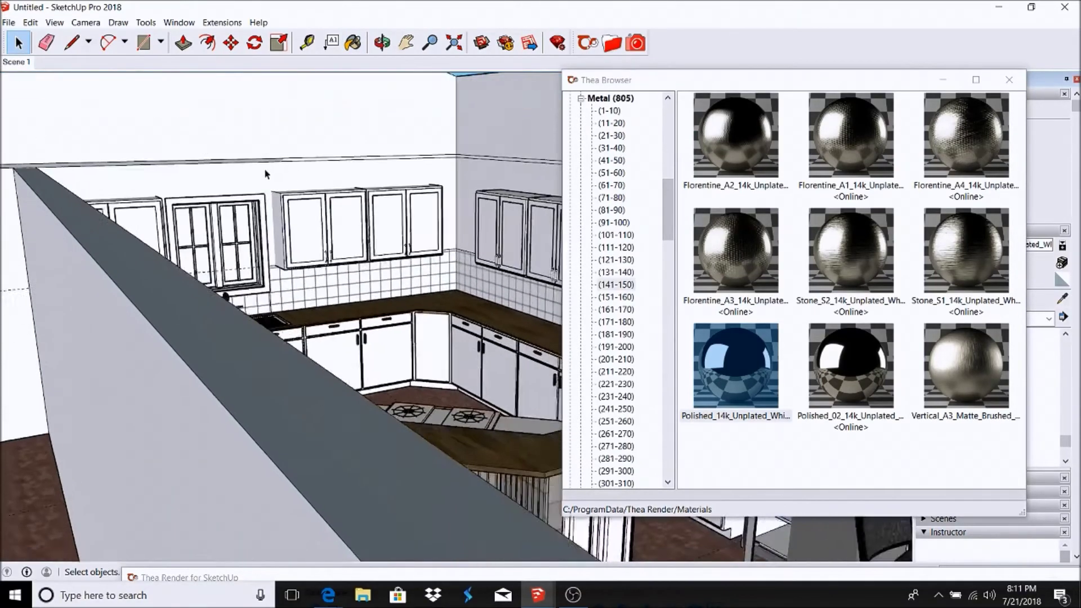
# Apply Thea demolitionwood from Ceramic (11-20) to the dining table top
pyautogui.moveTo(265, 169); pyautogui.dragTo(351, 188, button='middle')
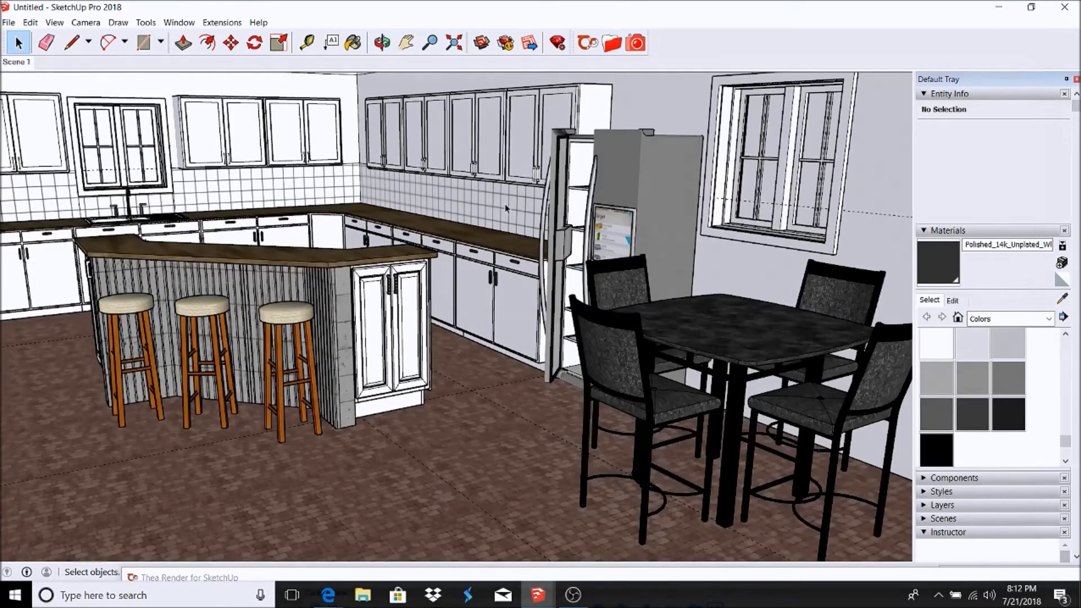
pyautogui.scroll(3, 736, 319)
pyautogui.doubleClick(736, 319)
pyautogui.click(505, 43)
pyautogui.scroll(10, 614, 282)
pyautogui.click(609, 171)
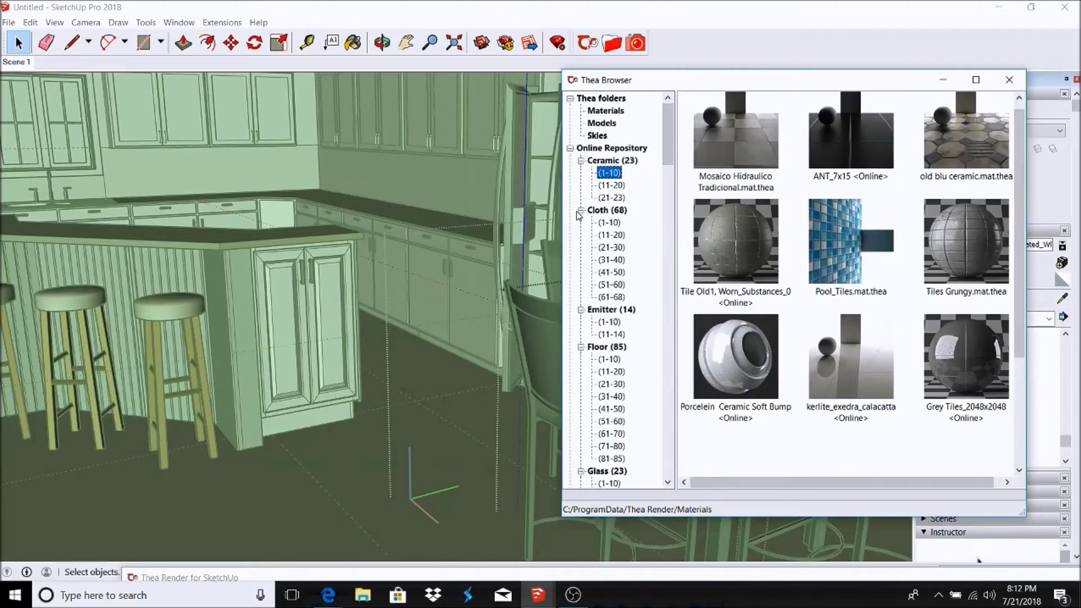
pyautogui.click(610, 184)
pyautogui.click(980, 230)
pyautogui.doubleClick(980, 230)
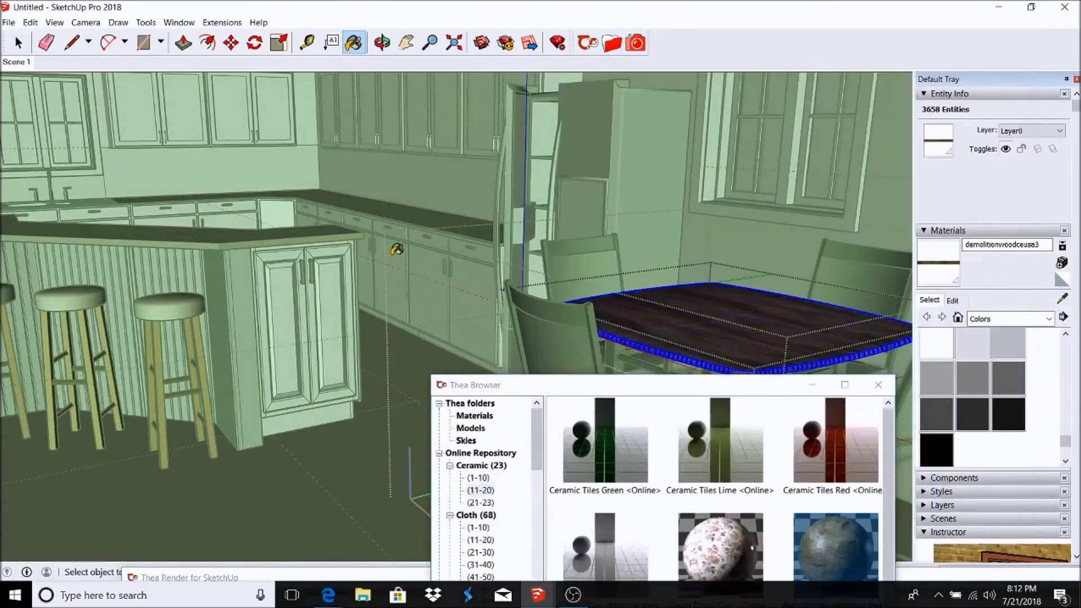
# Paint a chair backrest and one chair leg with the demolition wood
pyautogui.click(812, 385)
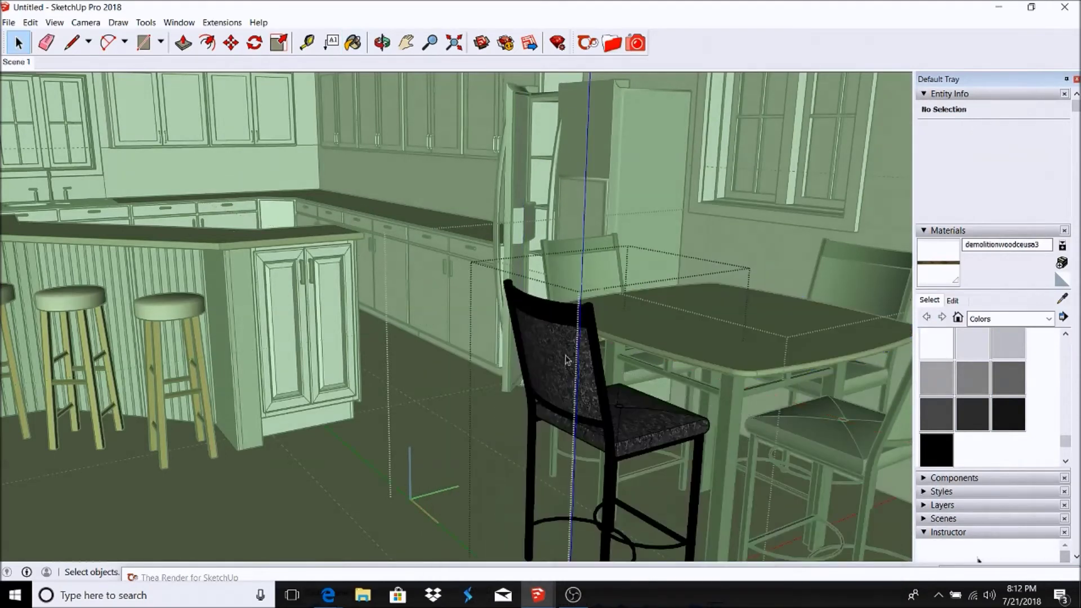
pyautogui.click(566, 321)
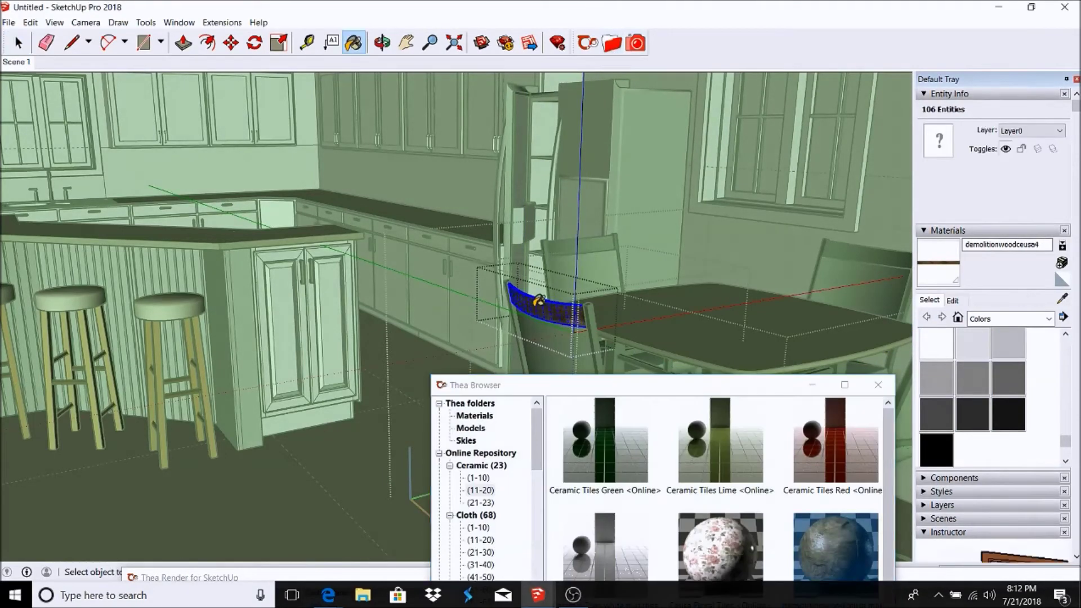
pyautogui.press('space')
pyautogui.click(596, 357)
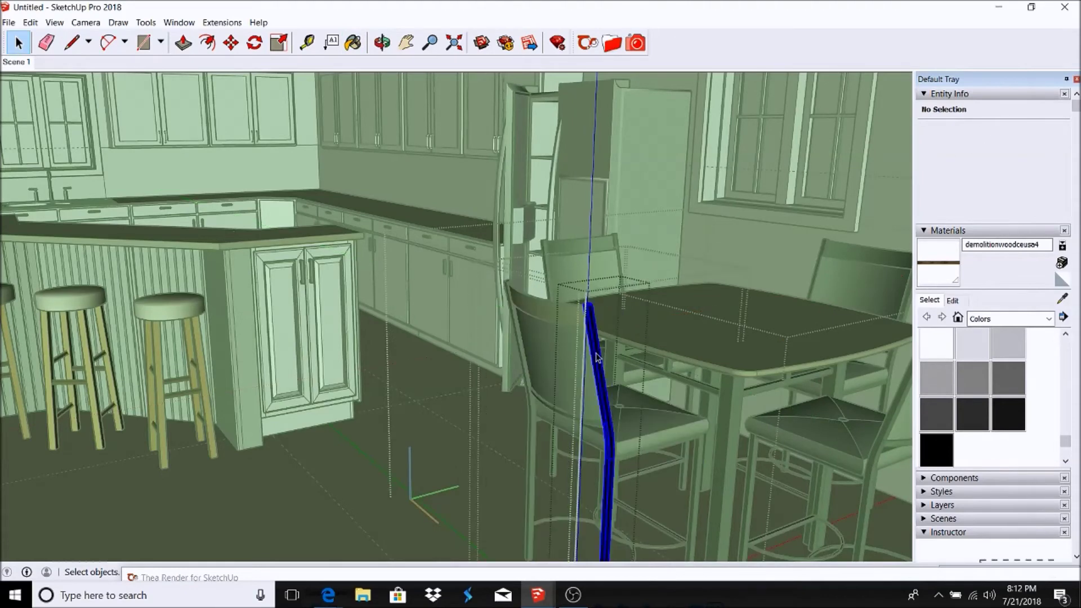
pyautogui.click(601, 49)
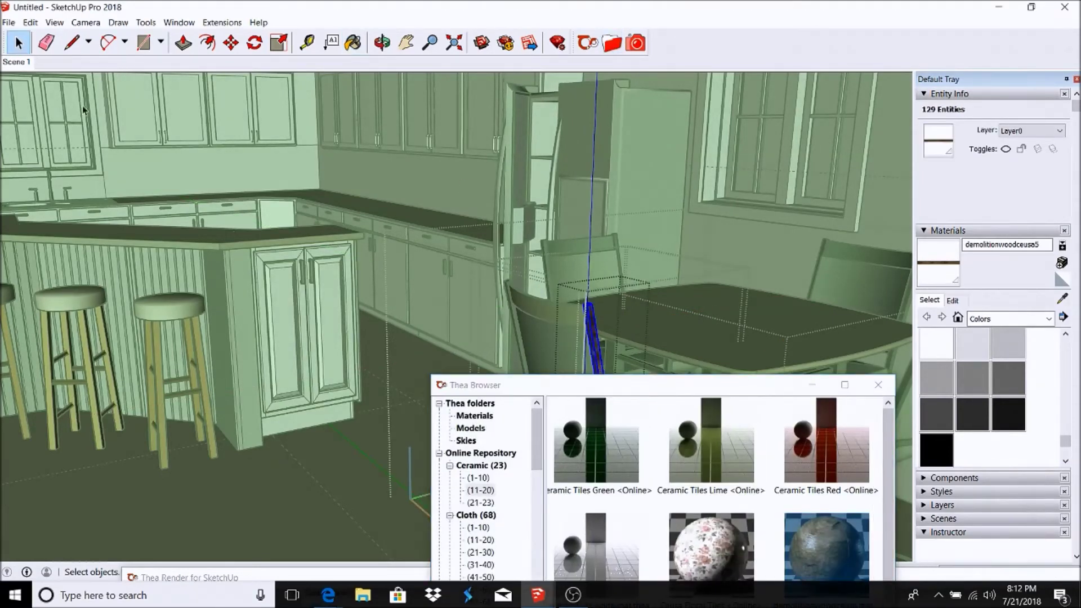
pyautogui.click(591, 338)
pyautogui.press('space')
# Paint another chair leg and the curved chair base frame with demolition wood
pyautogui.moveTo(600, 384)
pyautogui.mouseDown()
pyautogui.moveTo(302, 274)
pyautogui.moveTo(162, 188)
pyautogui.mouseUp()
pyautogui.scroll(3, 704, 394)
pyautogui.click(698, 484)
pyautogui.click(350, 361)
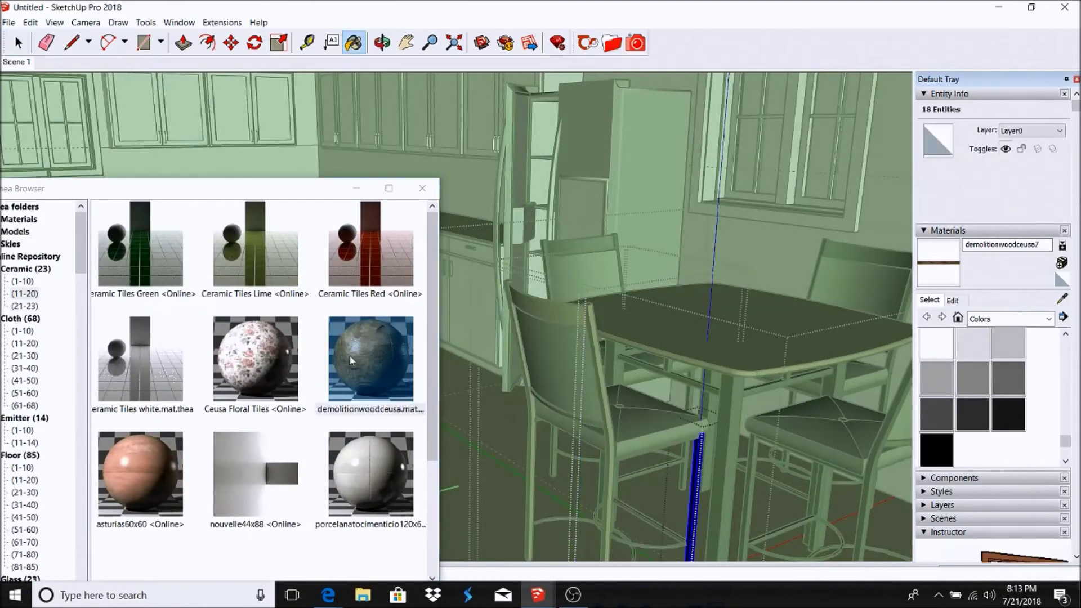
pyautogui.press('space')
pyautogui.doubleClick(585, 425)
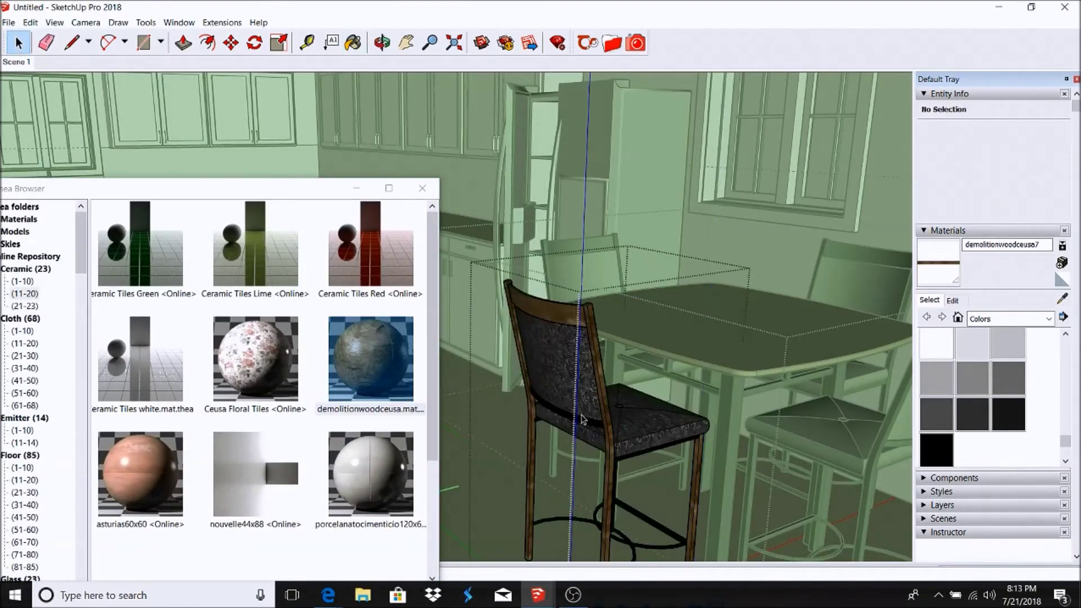
pyautogui.click(18, 43)
pyautogui.doubleClick(647, 518)
pyautogui.click(647, 518)
pyautogui.click(670, 522)
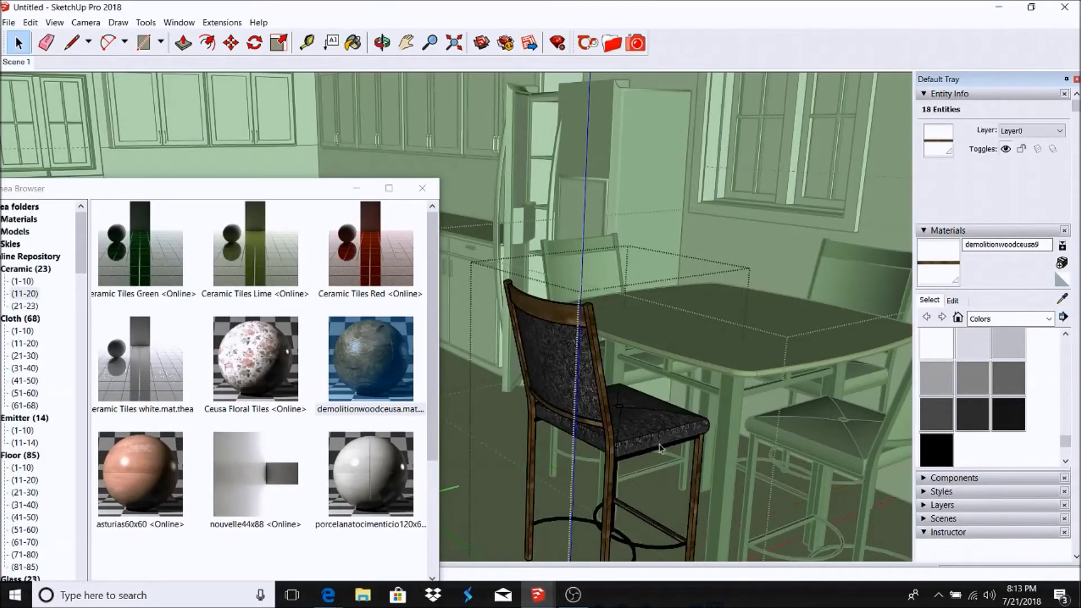
pyautogui.click(363, 364)
# Leave the chair edit, then open the front chair group and select its seat
pyautogui.press('b')
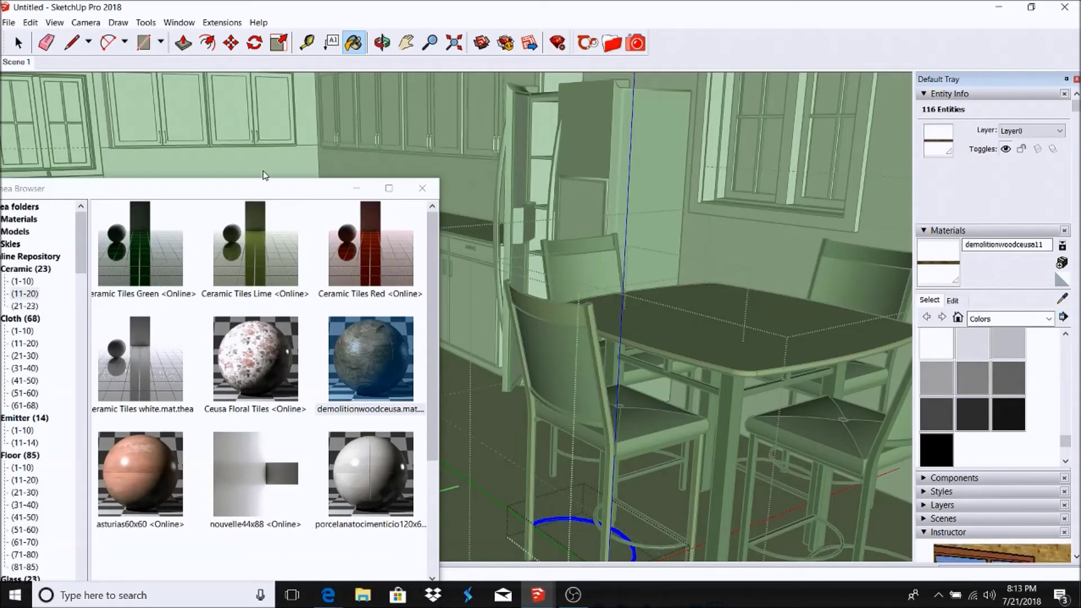
pyautogui.press('space')
pyautogui.press('Escape')
pyautogui.click(622, 420)
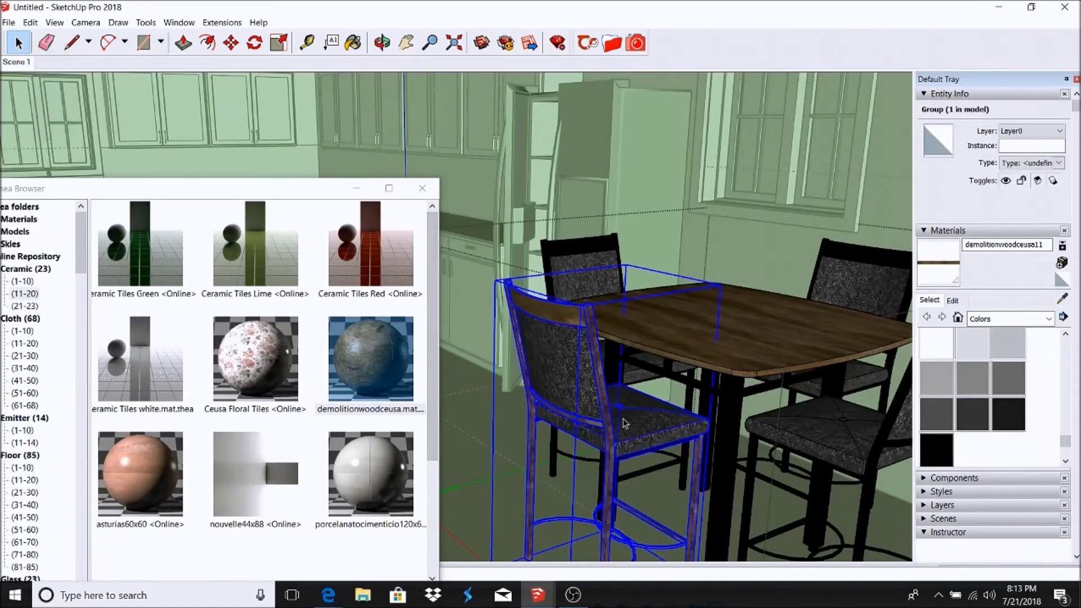
pyautogui.doubleClick(622, 420)
pyautogui.tripleClick(622, 420)
pyautogui.moveTo(117, 179); pyautogui.dragTo(302, 139)
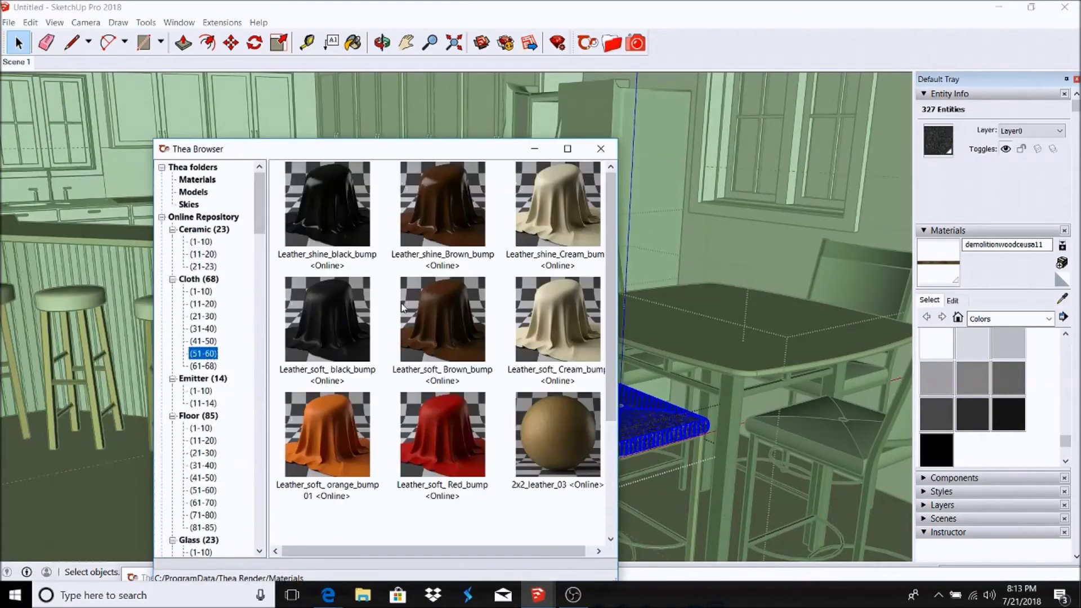
# Download Leather_shine_Brown_bump and paint the front chair's seat cushion brown leather
pyautogui.doubleClick(460, 313)
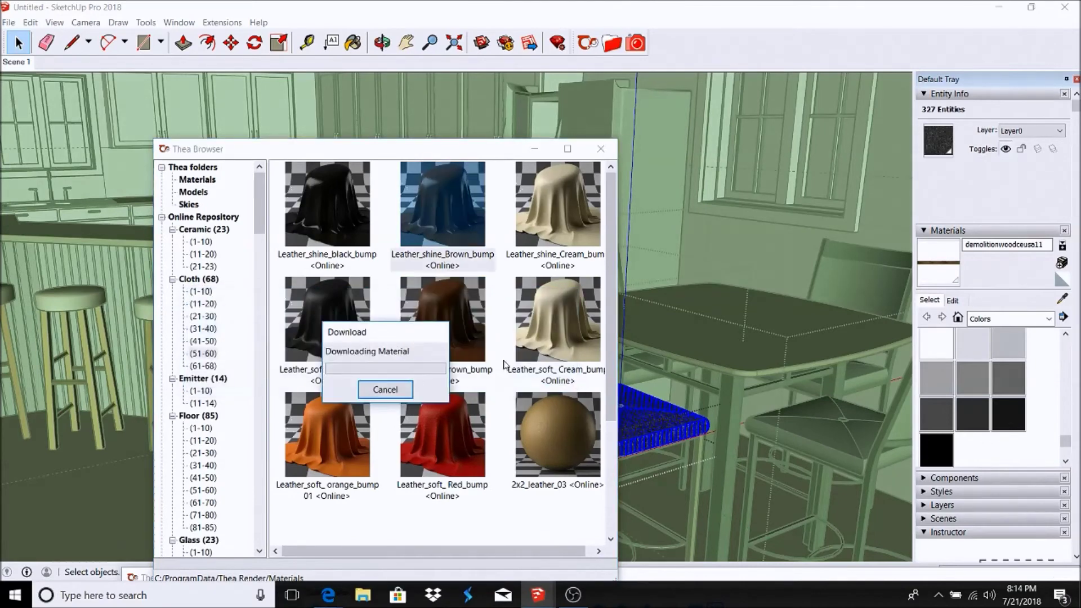
pyautogui.moveTo(503, 158); pyautogui.dragTo(227, 139)
pyautogui.press('space')
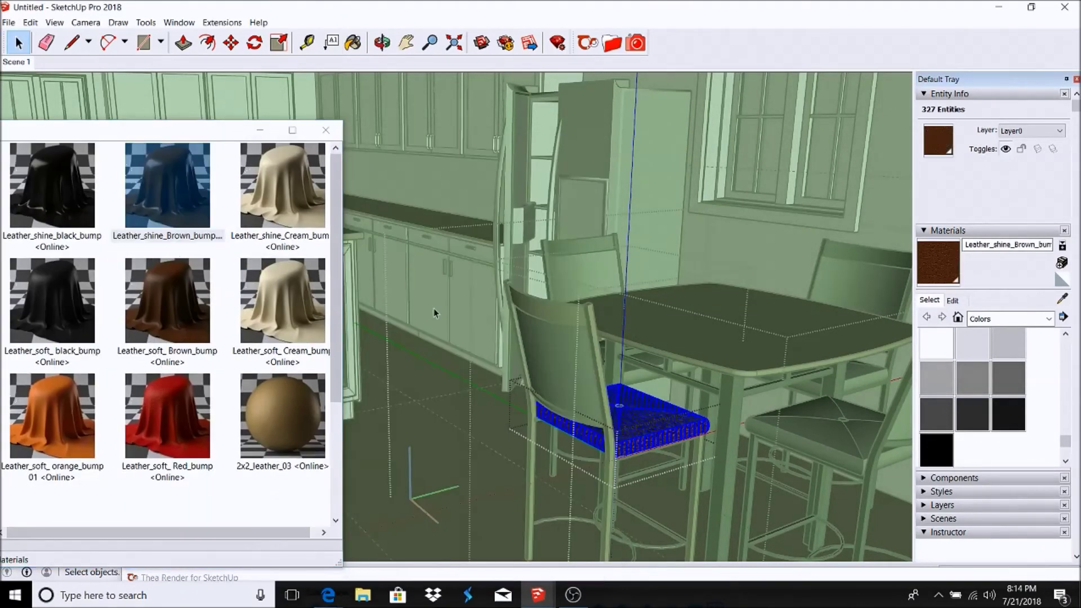
pyautogui.doubleClick(574, 361)
pyautogui.click(167, 186)
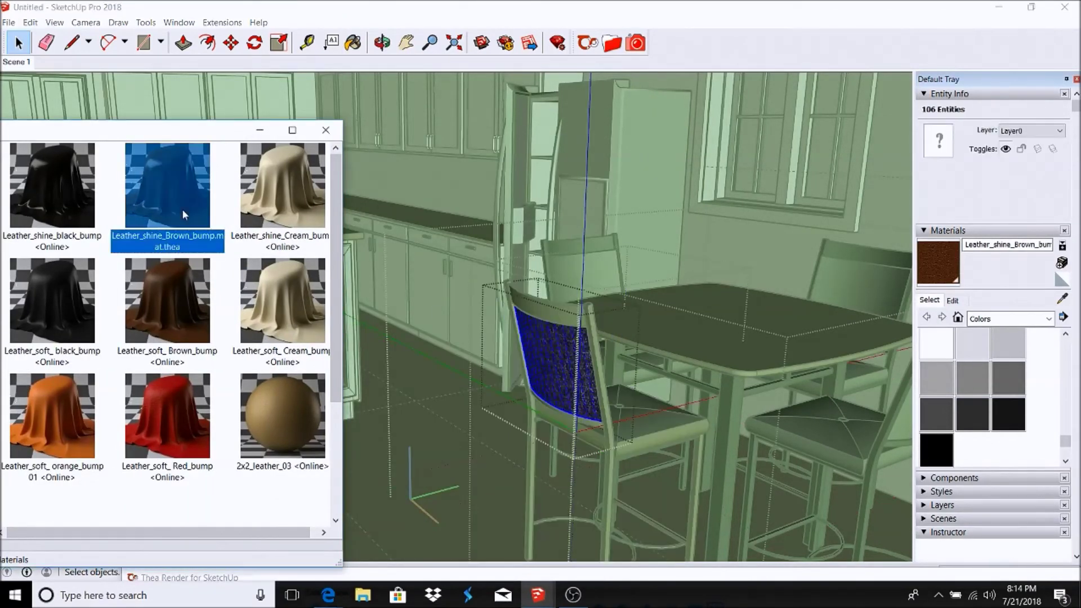
pyautogui.click(27, 48)
pyautogui.doubleClick(642, 419)
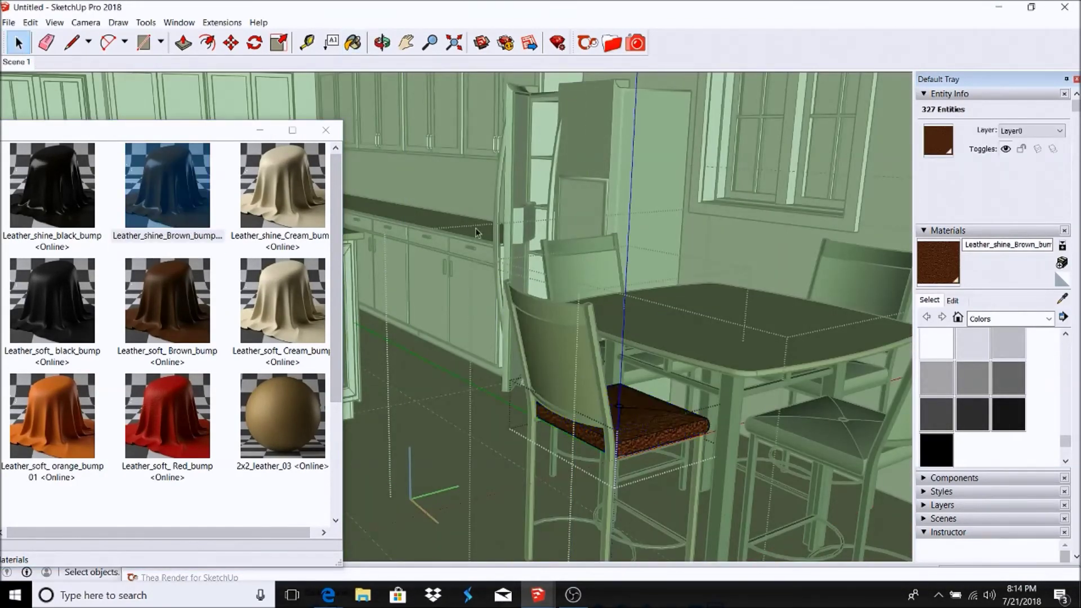
pyautogui.press('Escape')
pyautogui.press('Escape')
pyautogui.press('o')
pyautogui.moveTo(700, 470); pyautogui.dragTo(704, 281)
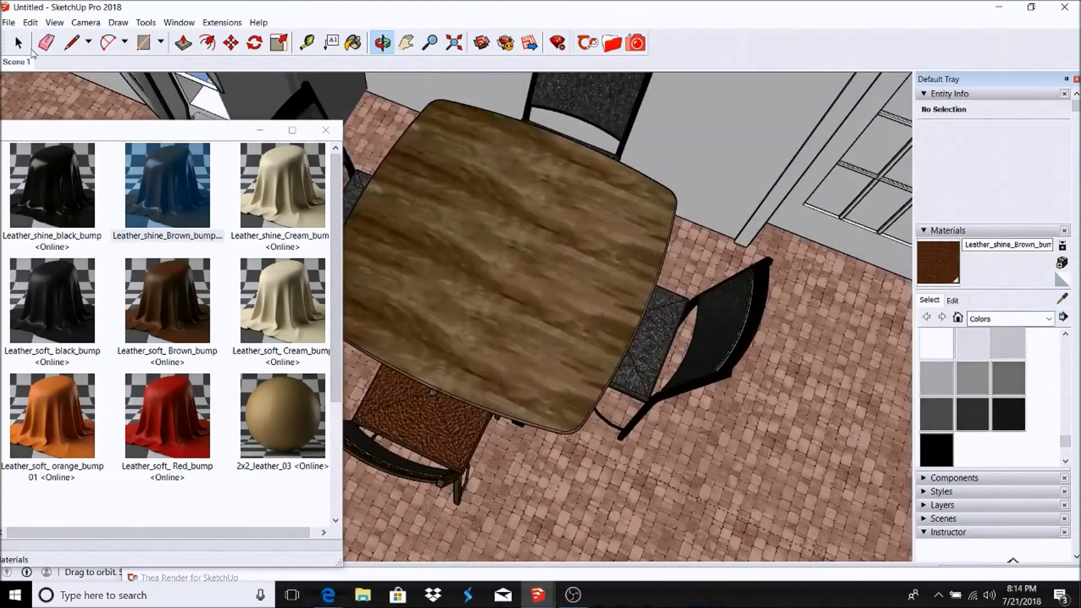
# Copy the chair, paste it in place, and move the copy to the table's far side
pyautogui.click(18, 43)
pyautogui.doubleClick(662, 355)
pyautogui.scroll(-5, 471, 238)
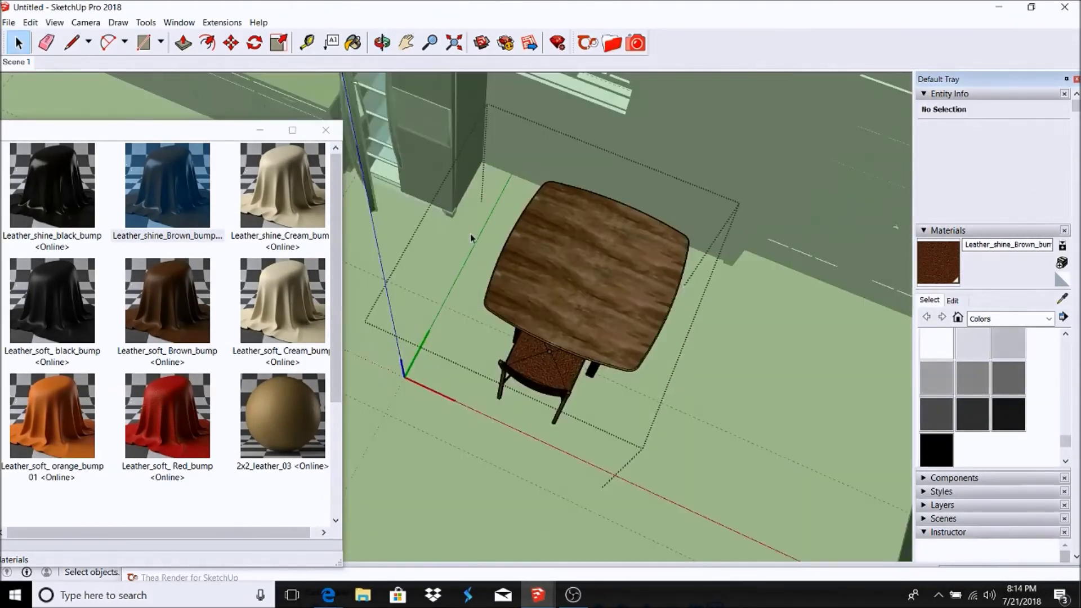
pyautogui.click(30, 22)
pyautogui.click(56, 109)
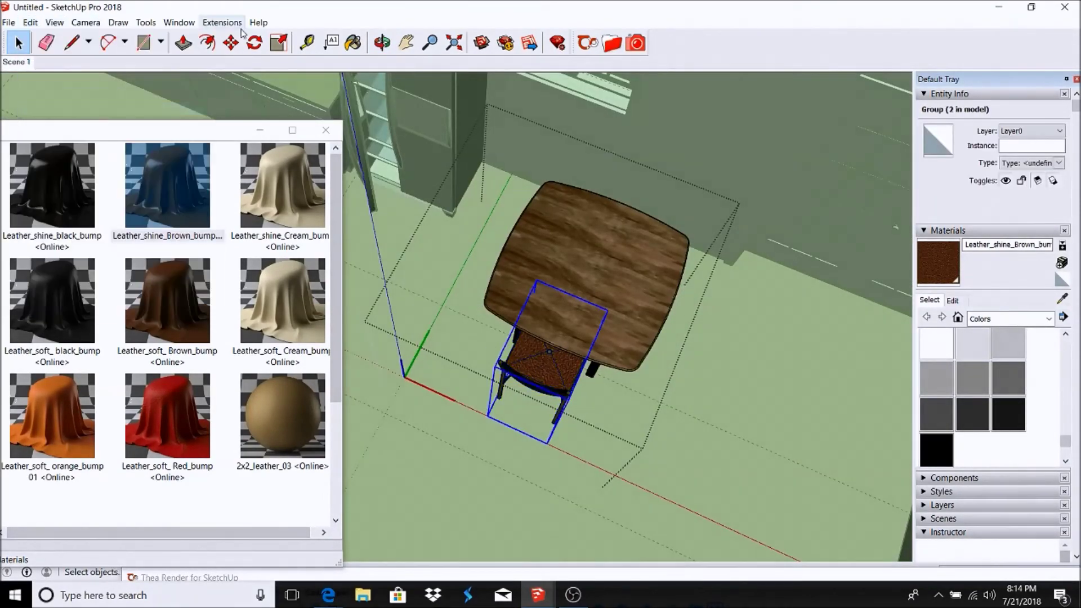
pyautogui.moveTo(579, 484); pyautogui.dragTo(562, 278)
# Rotate the copied chair and switch to a top-down camera view
pyautogui.click(253, 45)
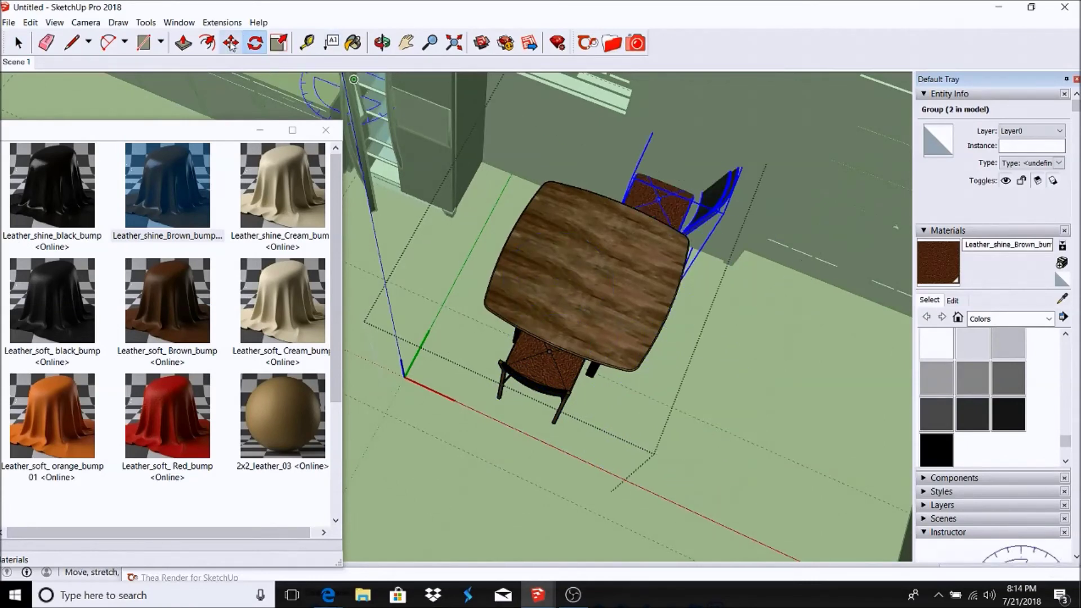
pyautogui.scroll(-3, 726, 371)
pyautogui.click(85, 22)
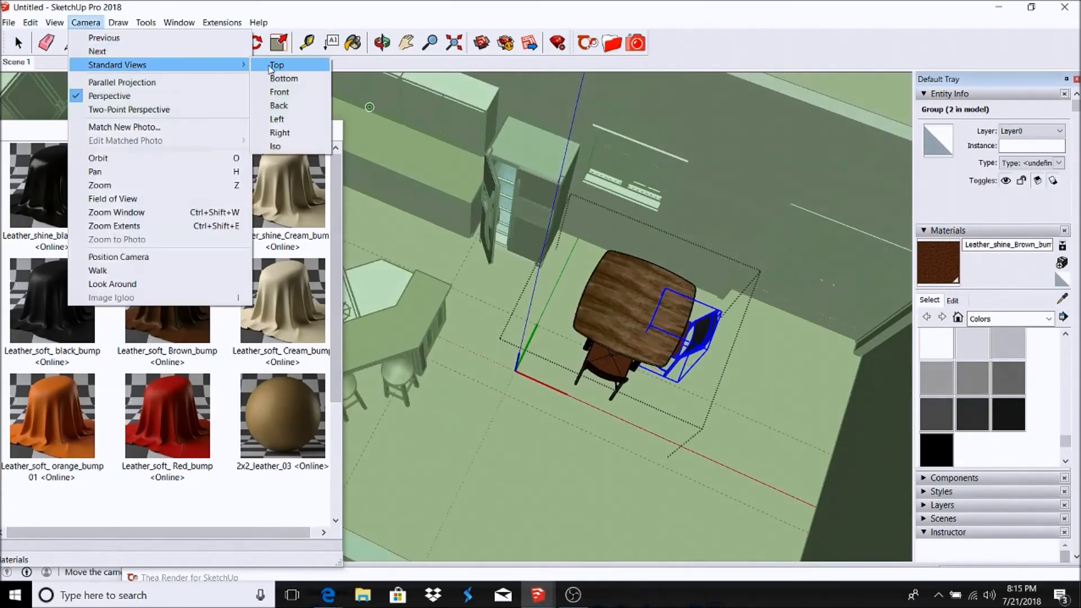
pyautogui.click(276, 63)
pyautogui.scroll(3, 606, 259)
pyautogui.scroll(-2, 607, 259)
# Paste another chair copy, move it and turn it a quarter turn to a table side
pyautogui.click(29, 22)
pyautogui.click(56, 108)
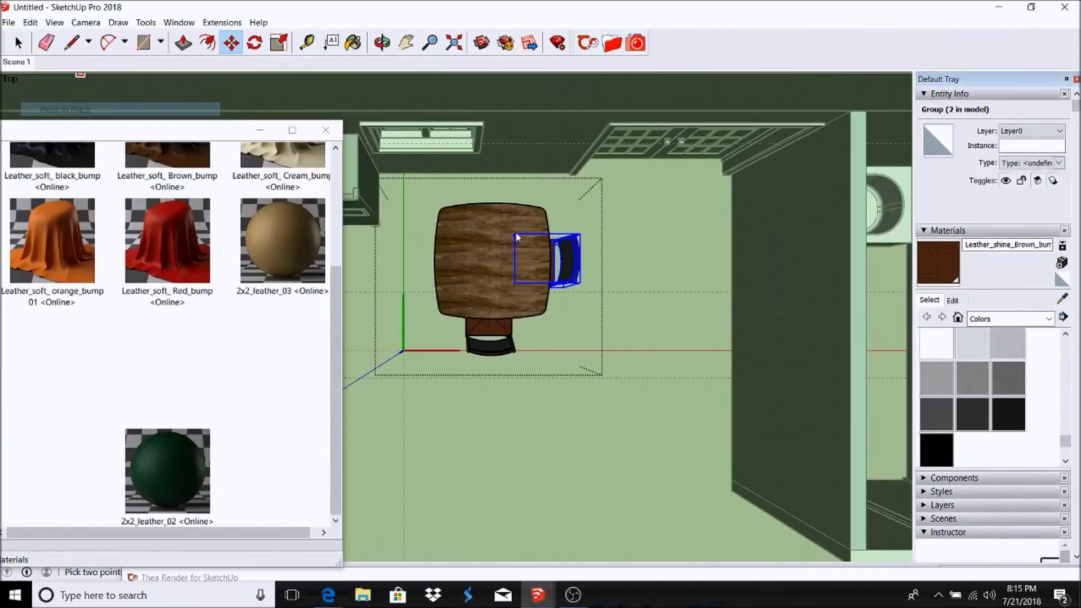
pyautogui.press('m')
pyautogui.scroll(3, 491, 270)
pyautogui.scroll(2, 567, 282)
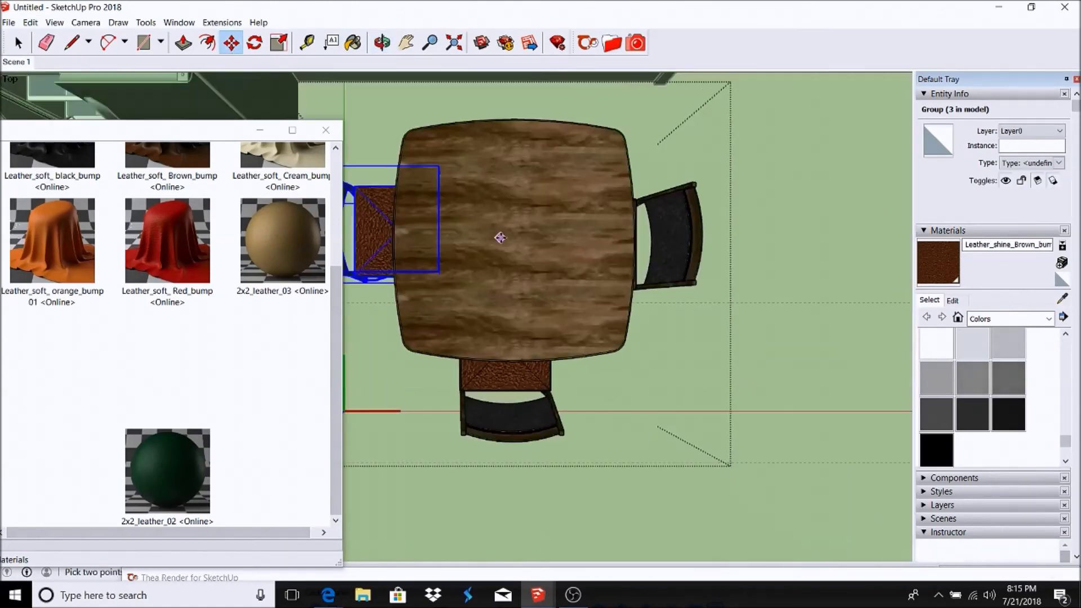
pyautogui.scroll(2, 567, 282)
pyautogui.scroll(-4, 607, 271)
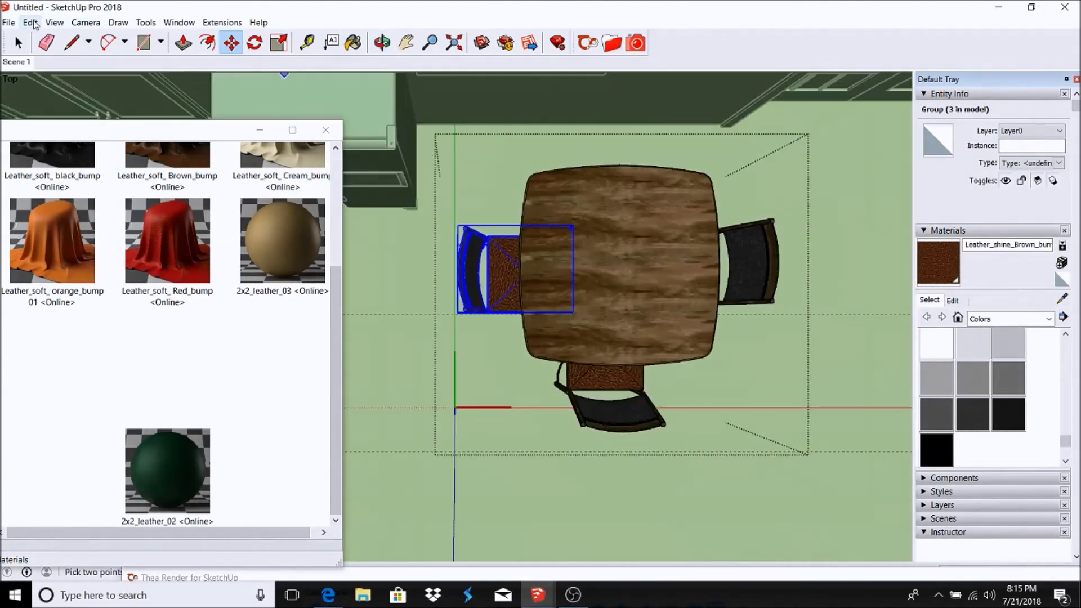
pyautogui.click(615, 225)
pyautogui.scroll(2, 539, 482)
pyautogui.scroll(2, 538, 481)
# Paint the copied chairs' seats with the brown Leather_shine_Brown_bump leather
pyautogui.press('space')
pyautogui.click(538, 482)
pyautogui.doubleClick(538, 482)
pyautogui.scroll(-3, 540, 479)
pyautogui.press('b')
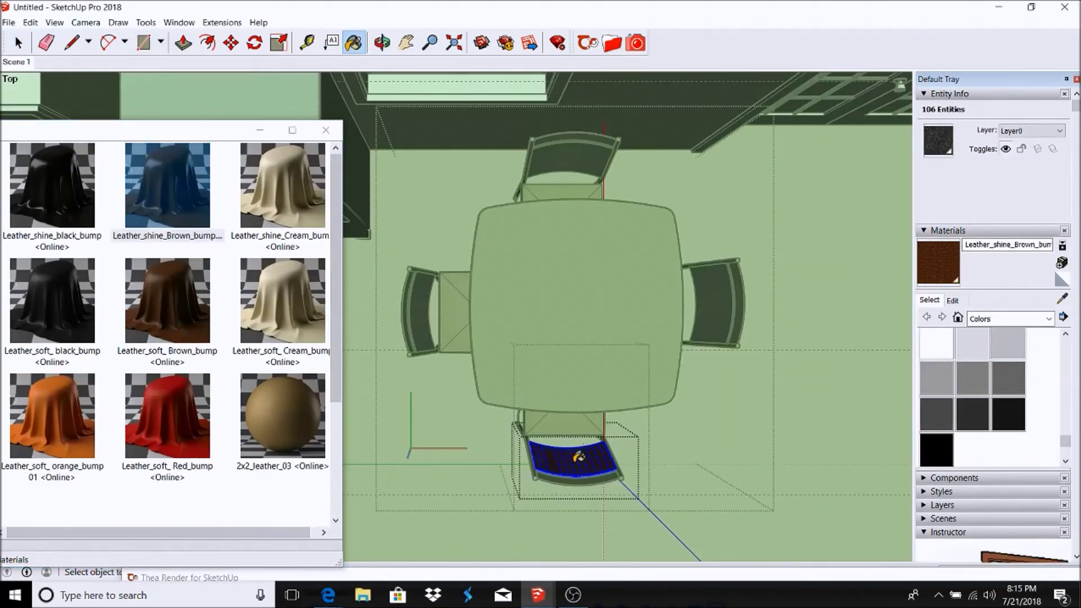
pyautogui.scroll(3, 579, 456)
pyautogui.hotkey('ctrl', 'z')
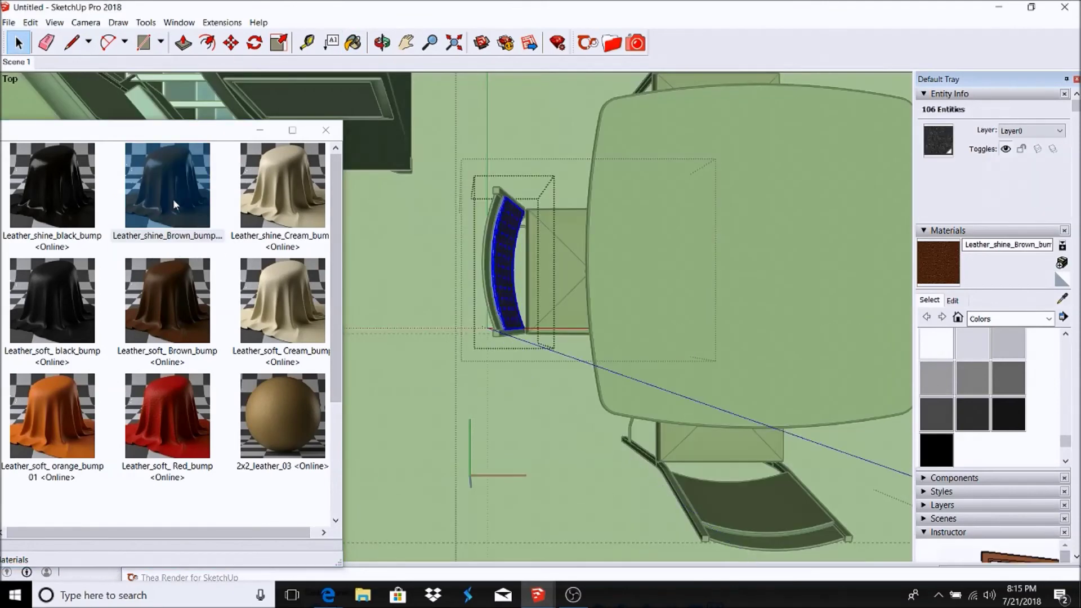
pyautogui.click(174, 204)
pyautogui.scroll(-3, 450, 315)
pyautogui.click(462, 321)
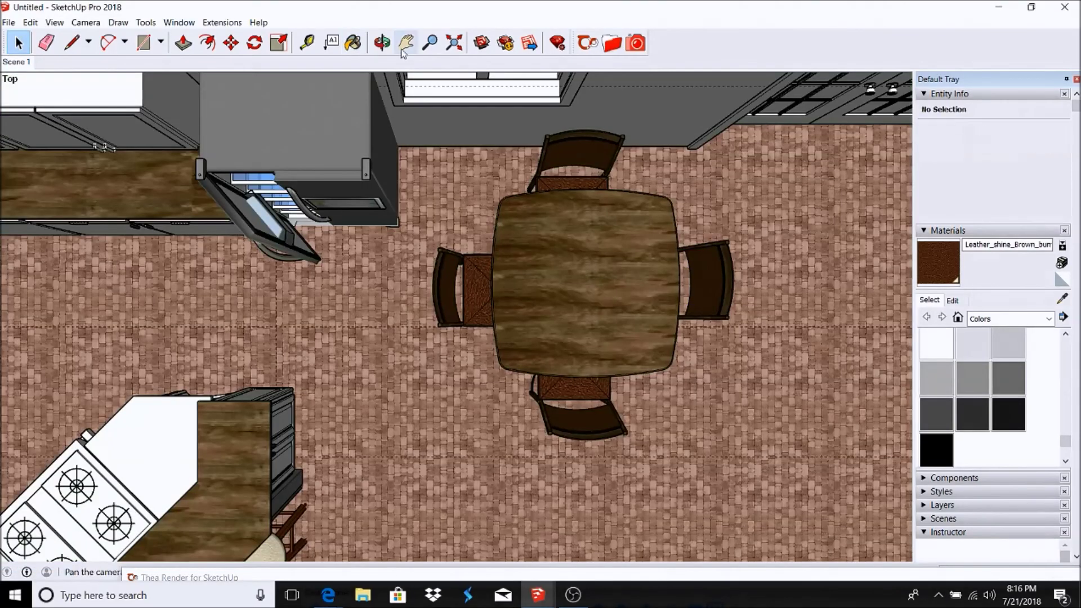
pyautogui.moveTo(428, 265)
pyautogui.mouseDown(button='middle')
pyautogui.moveTo(436, 280)
pyautogui.moveTo(338, 242)
pyautogui.mouseUp(button='middle')
pyautogui.scroll(-10, 316, 231)
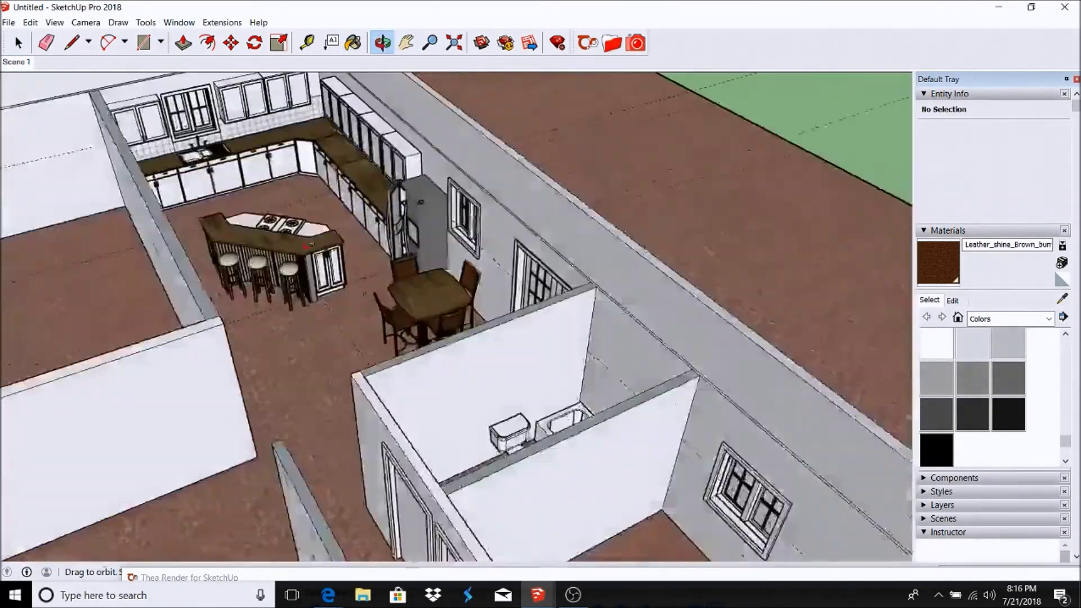
# Load thin glass turquoise from Thea Glass (1-10) and paint both panes of the window beside the fridge
pyautogui.scroll(5, 428, 203)
pyautogui.press('space')
pyautogui.click(619, 169)
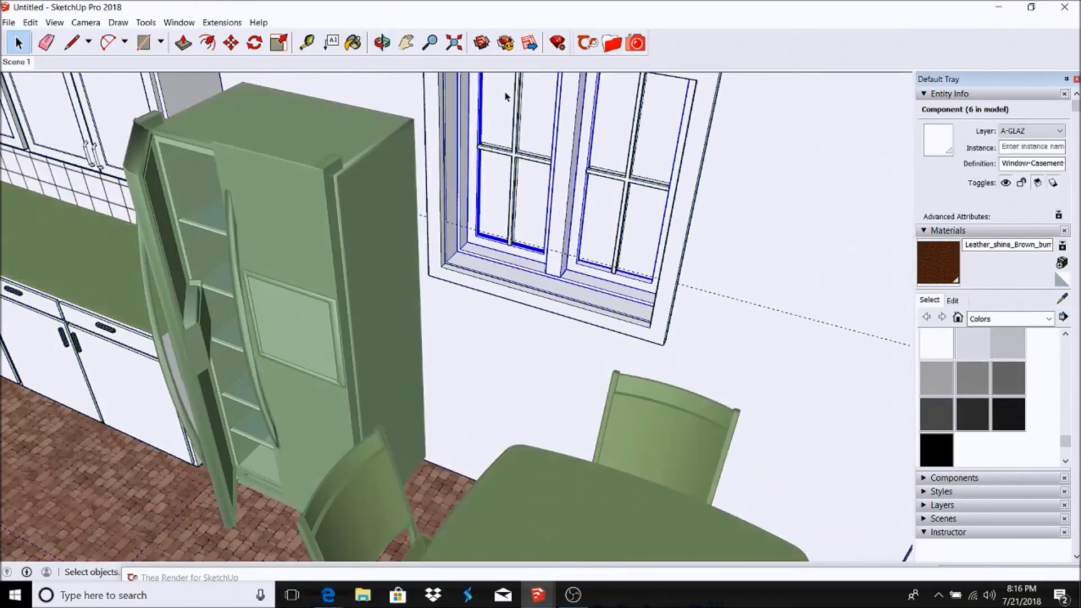
pyautogui.doubleClick(620, 168)
pyautogui.click(611, 42)
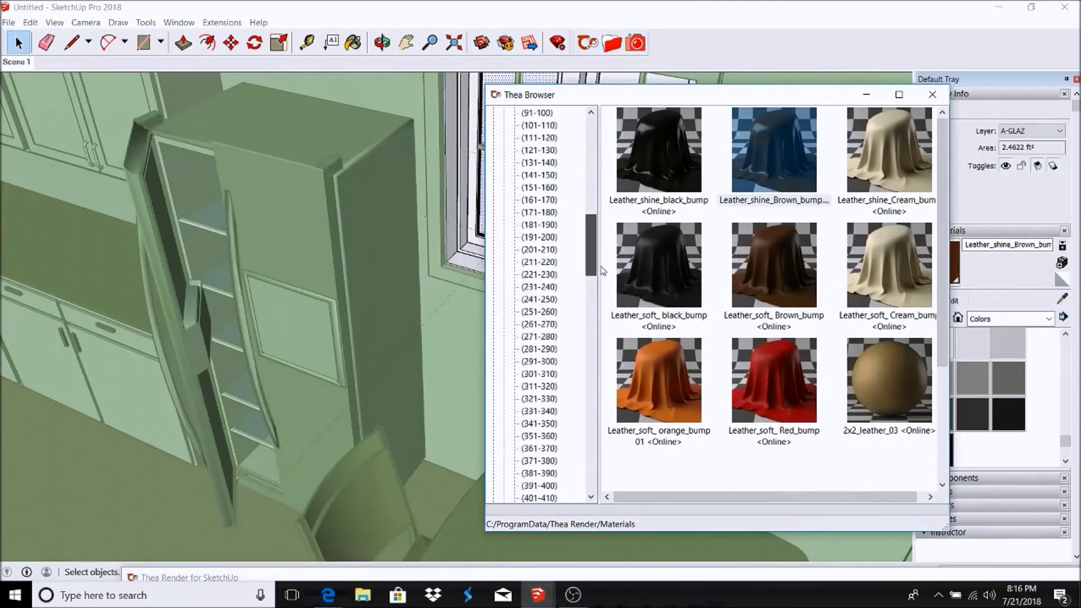
pyautogui.click(504, 162)
pyautogui.click(504, 175)
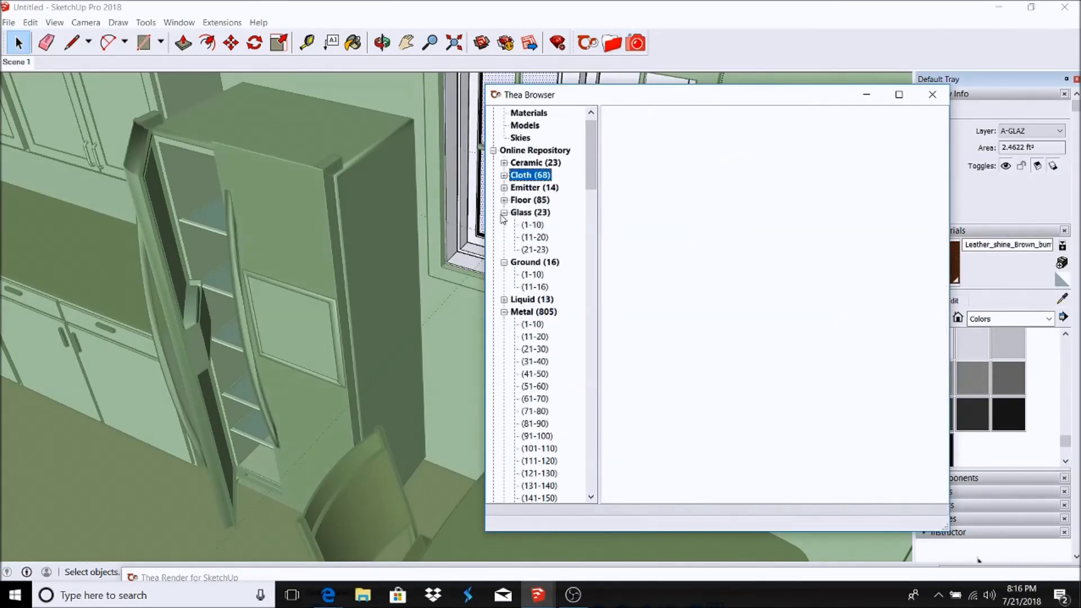
pyautogui.click(532, 224)
pyautogui.doubleClick(677, 239)
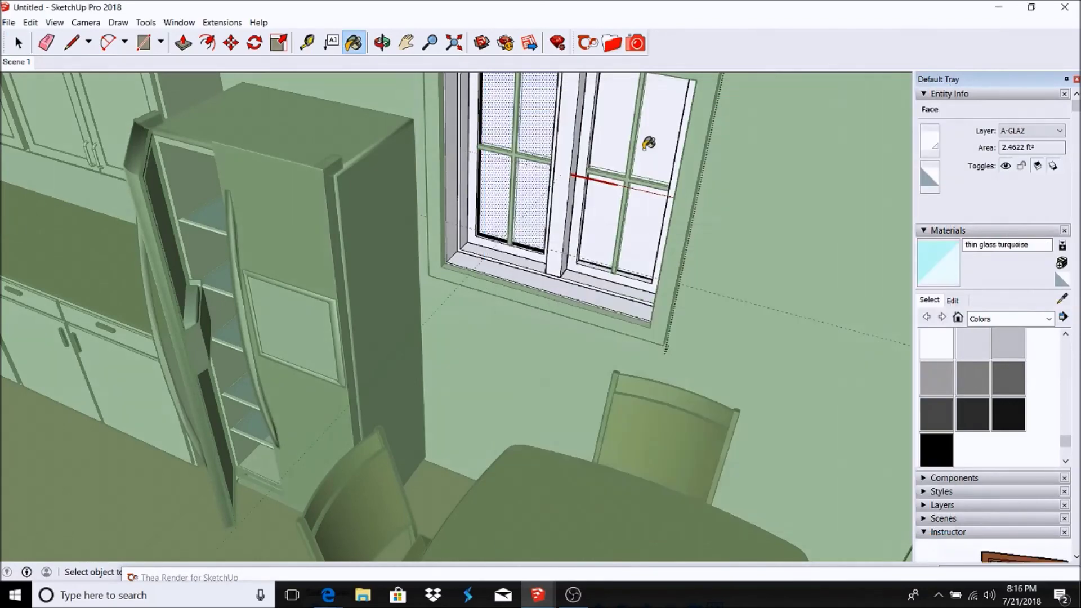
pyautogui.click(686, 131)
pyautogui.click(16, 62)
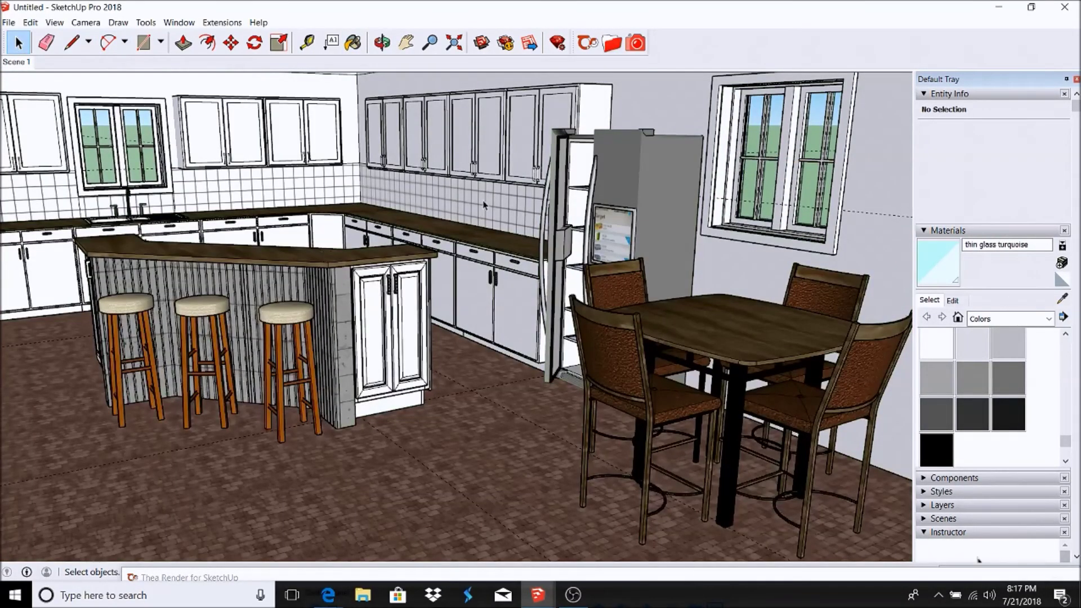
# Pan the view, use Edit > Unhide > All, then select the wall face above the cabinets
pyautogui.click(406, 43)
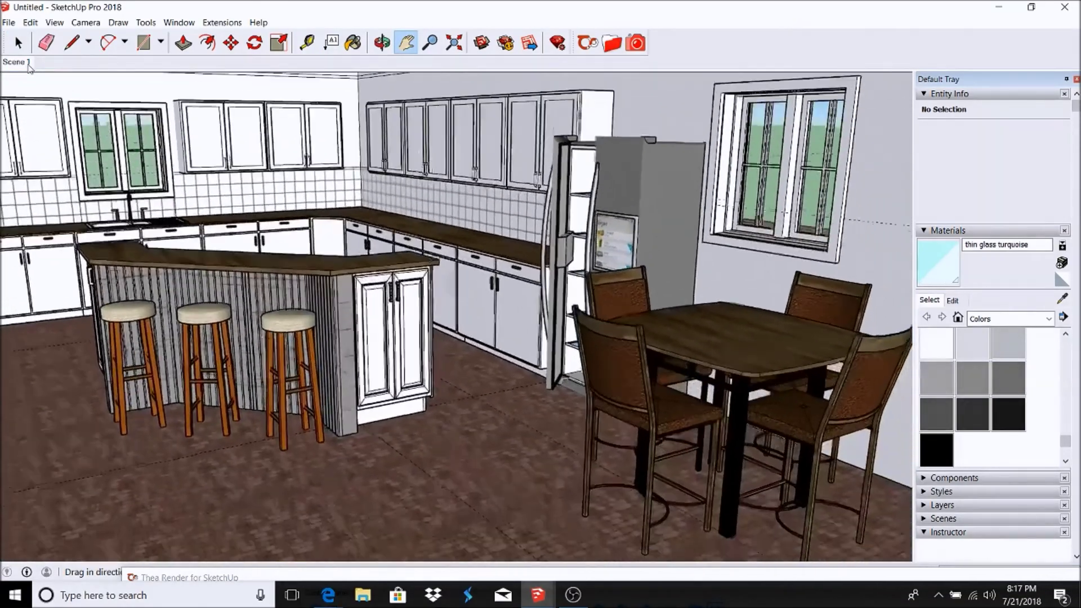
pyautogui.click(30, 22)
pyautogui.click(237, 225)
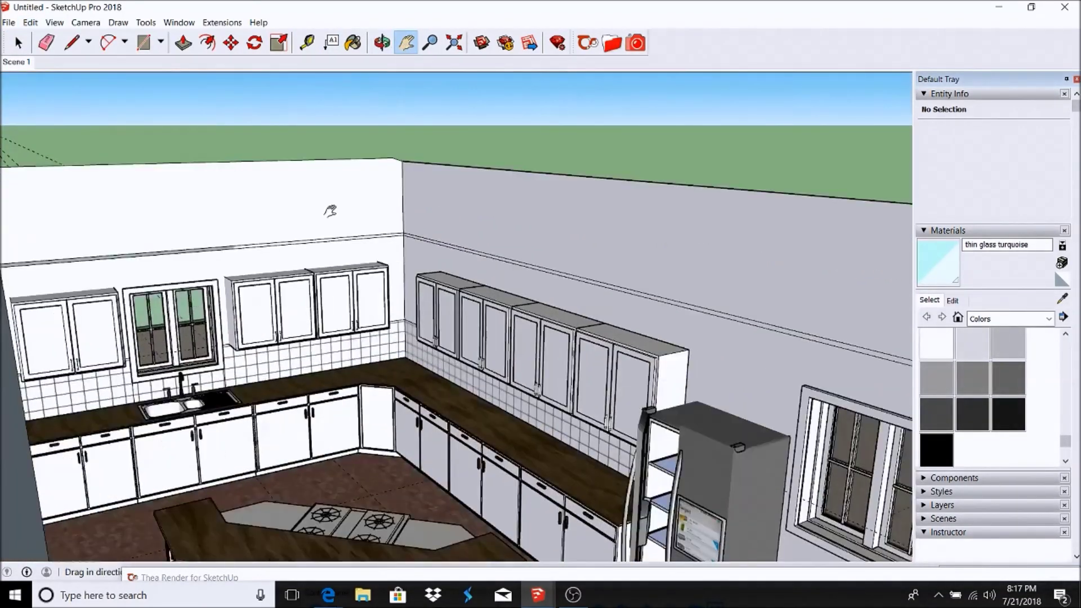
pyautogui.click(15, 38)
pyautogui.click(134, 211)
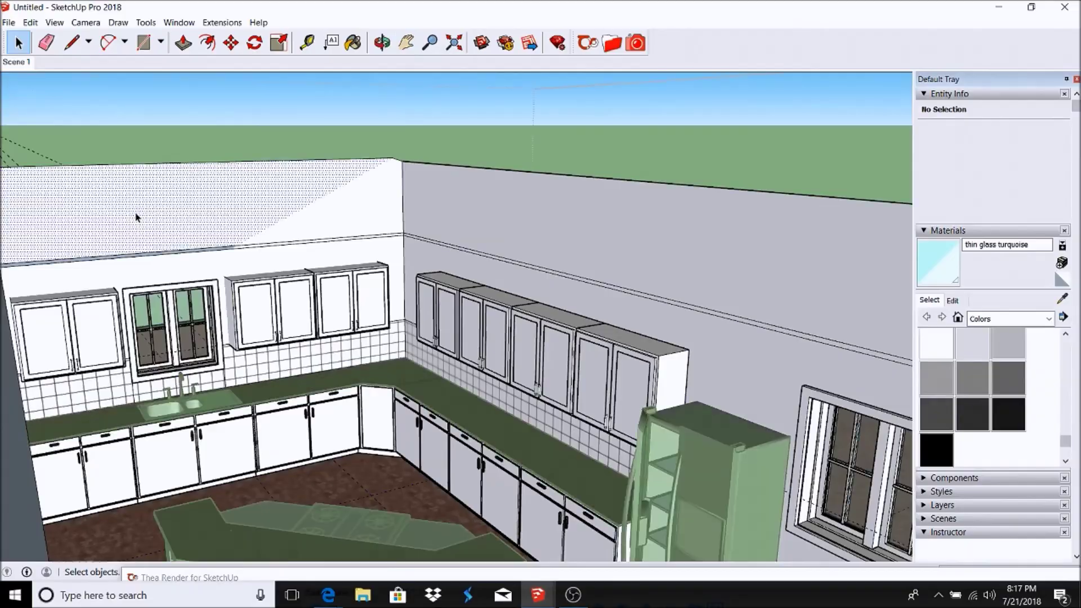
pyautogui.click(31, 22)
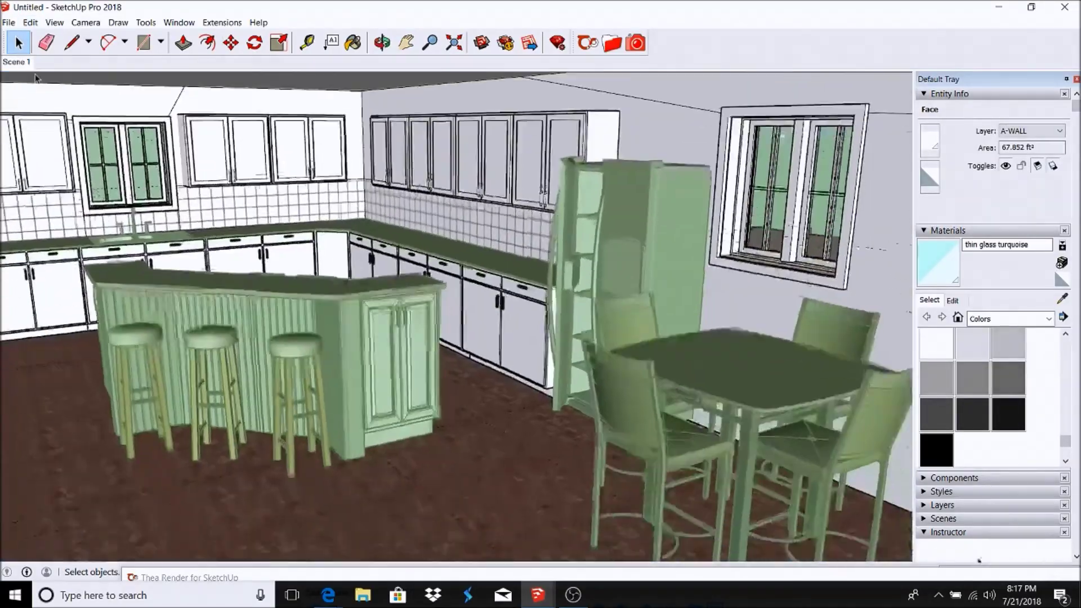